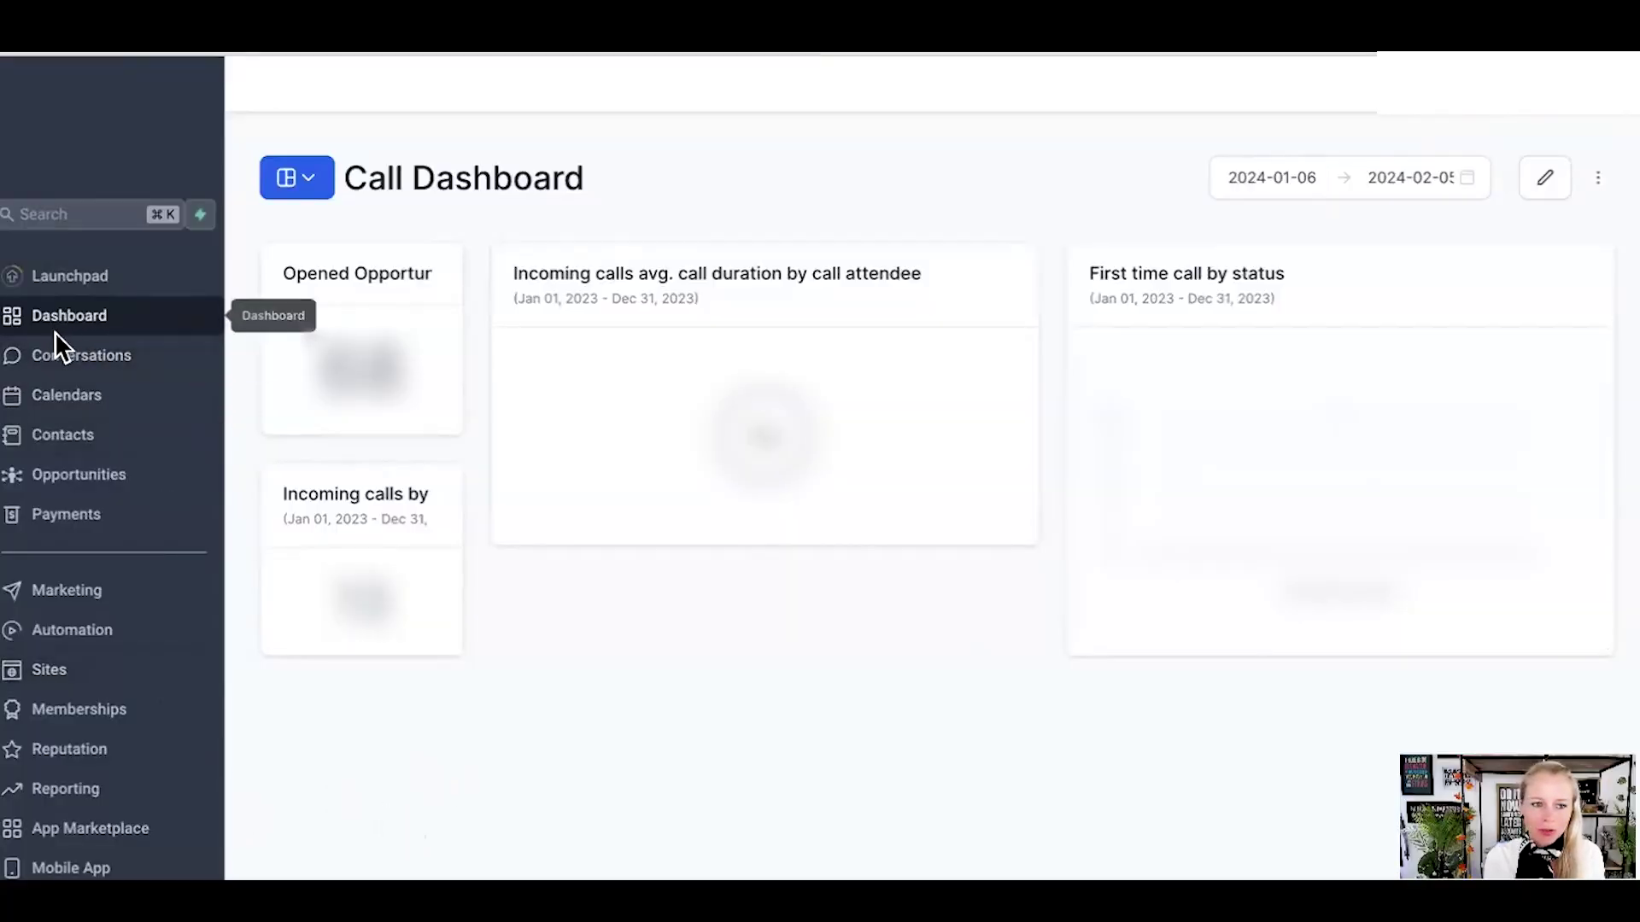
# Add a new dashboard named 'Call Tracking', kept Private (me), and confirm it
pyautogui.click(306, 179)
pyautogui.click(366, 304)
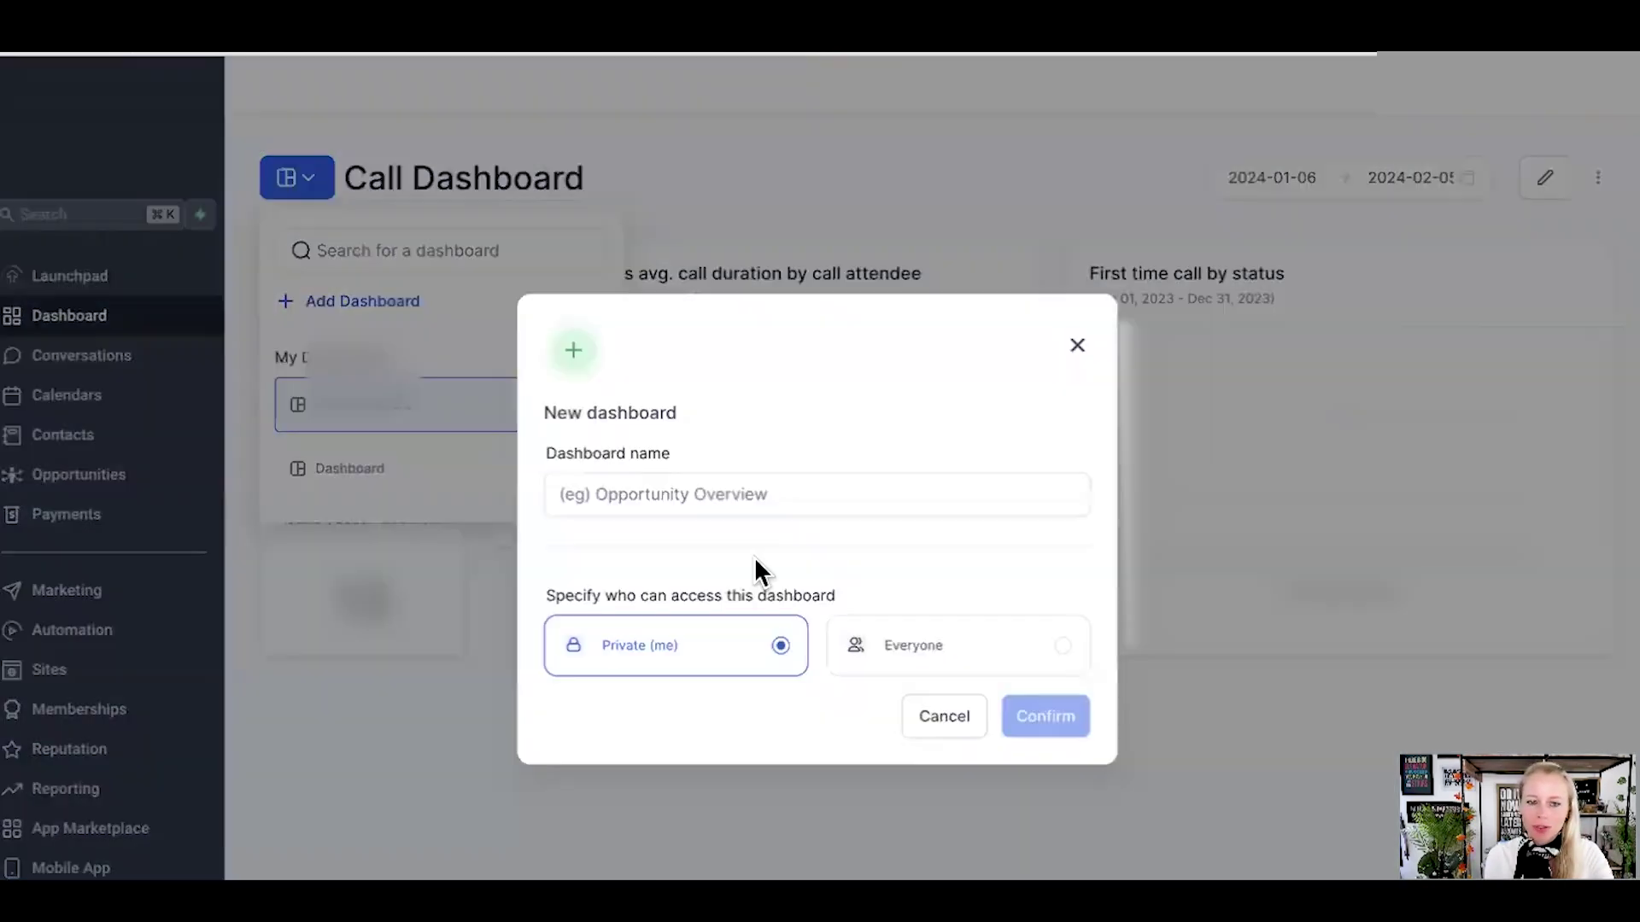
pyautogui.click(674, 499)
pyautogui.write('Calls')
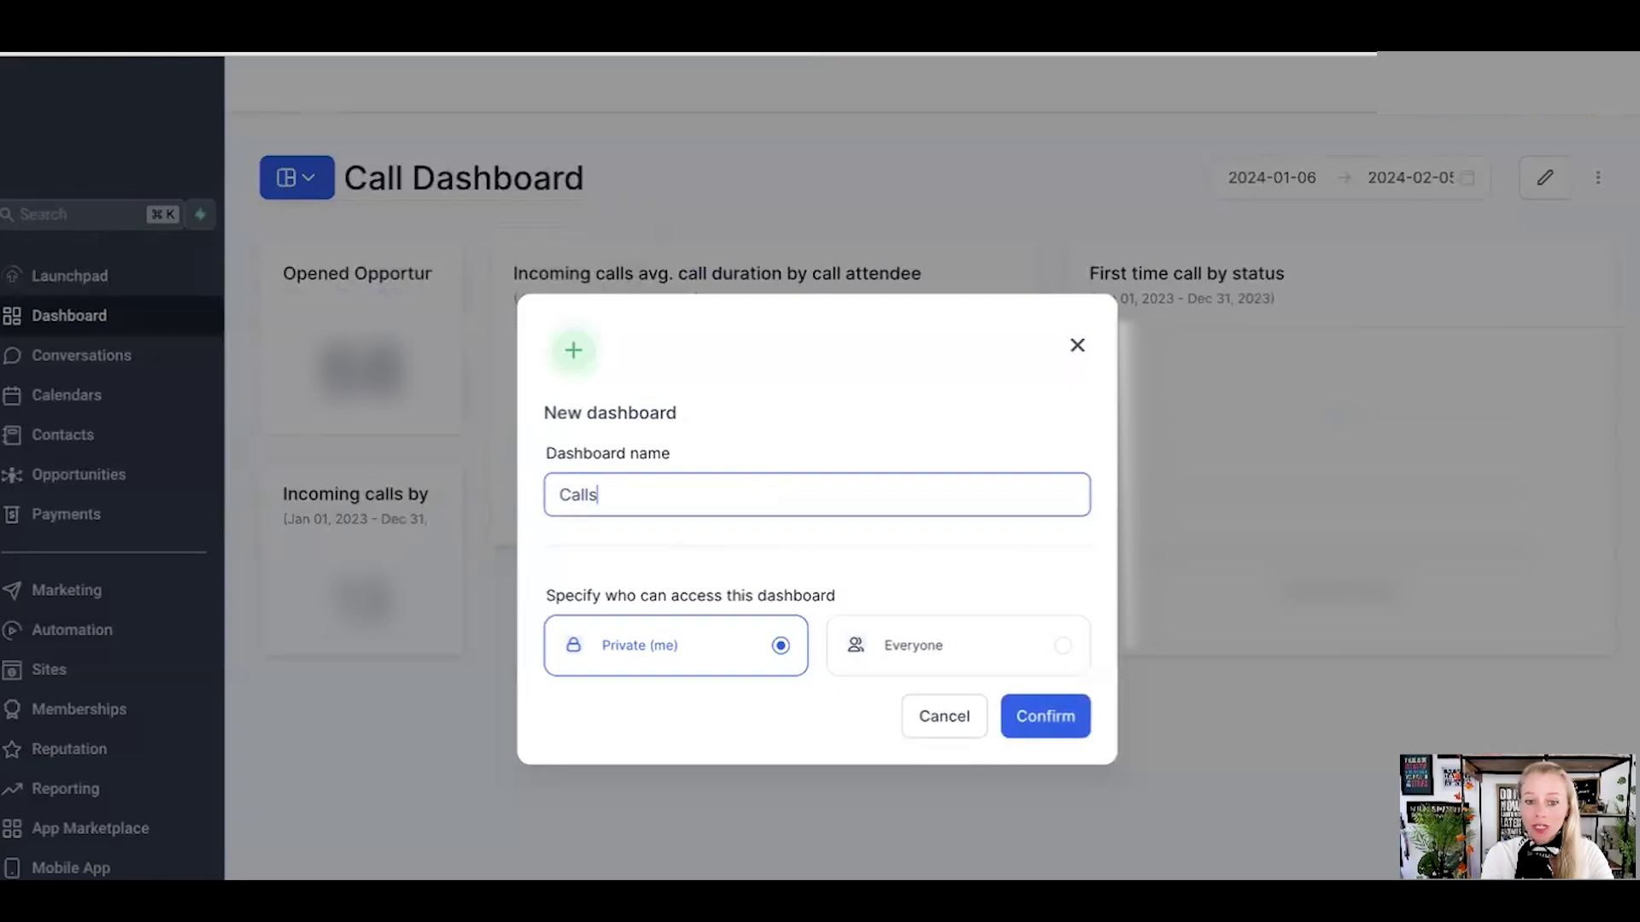
pyautogui.press('BackSpace')
pyautogui.write('Trac')
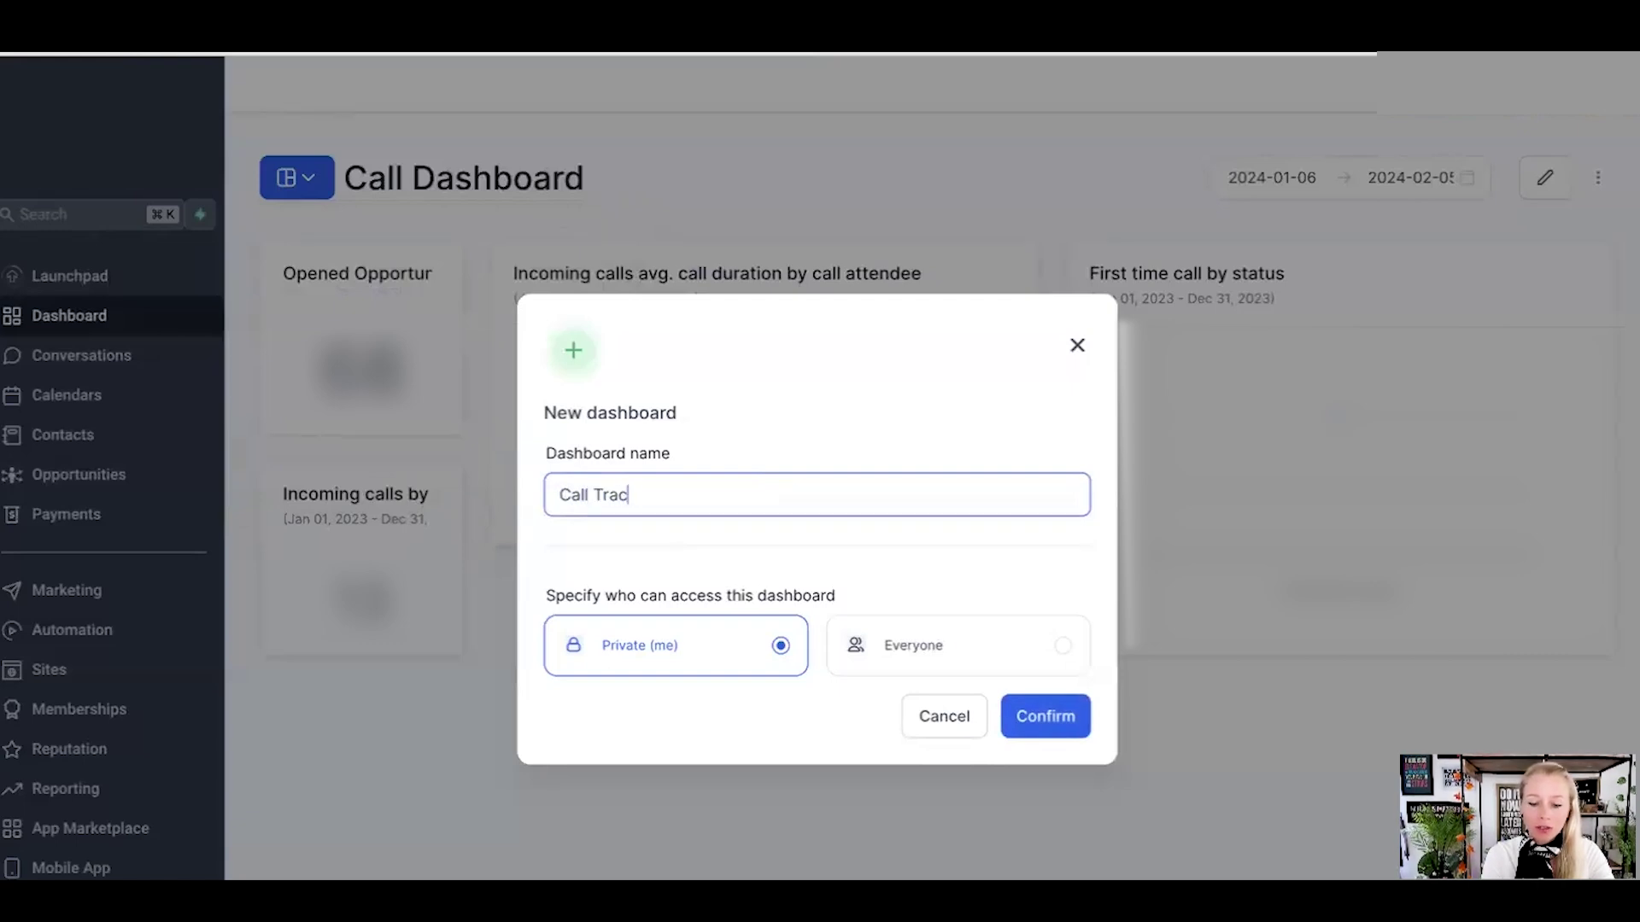
pyautogui.write('king')
pyautogui.press('super+a')
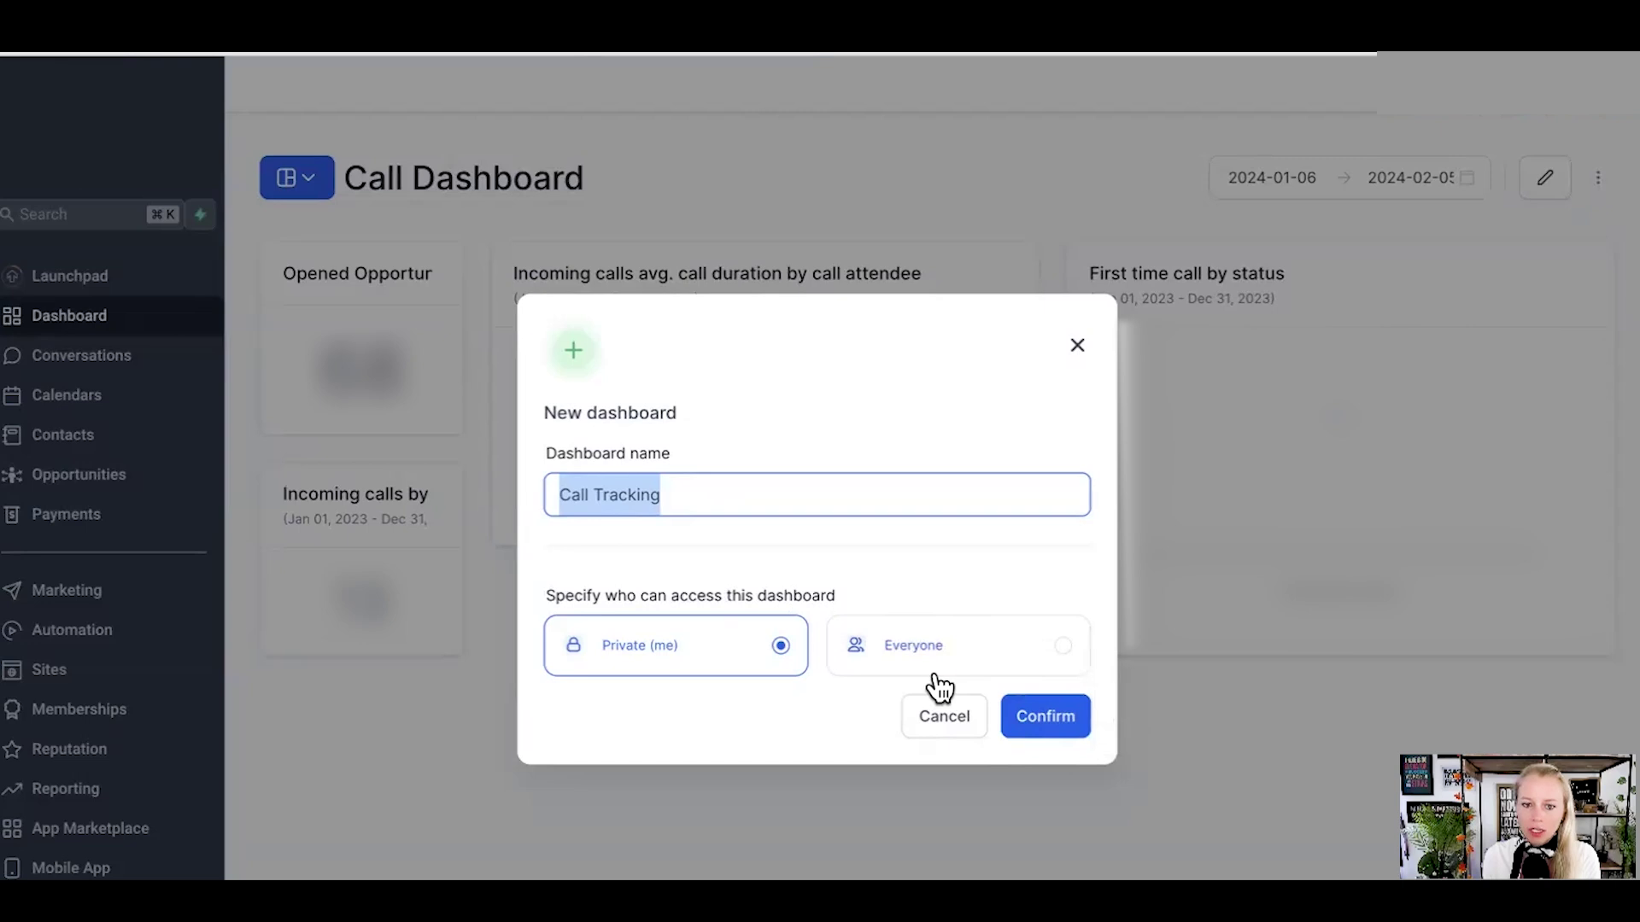
pyautogui.click(1052, 732)
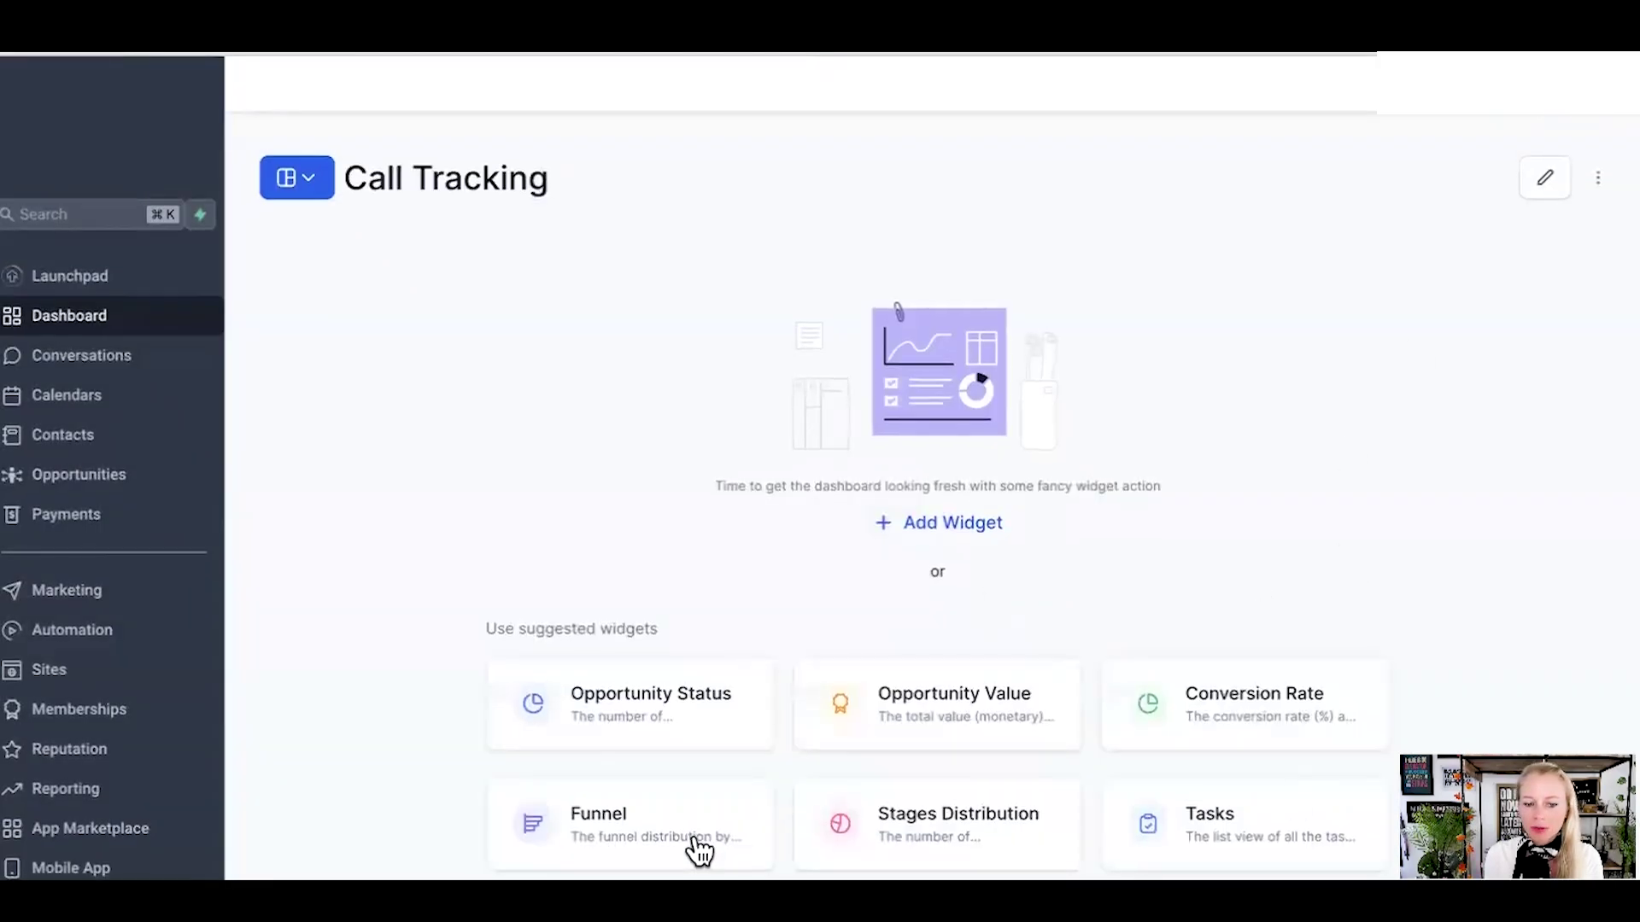
# Put the Call Tracking dashboard into edit mode and open the Add new widget panel
pyautogui.click(1545, 195)
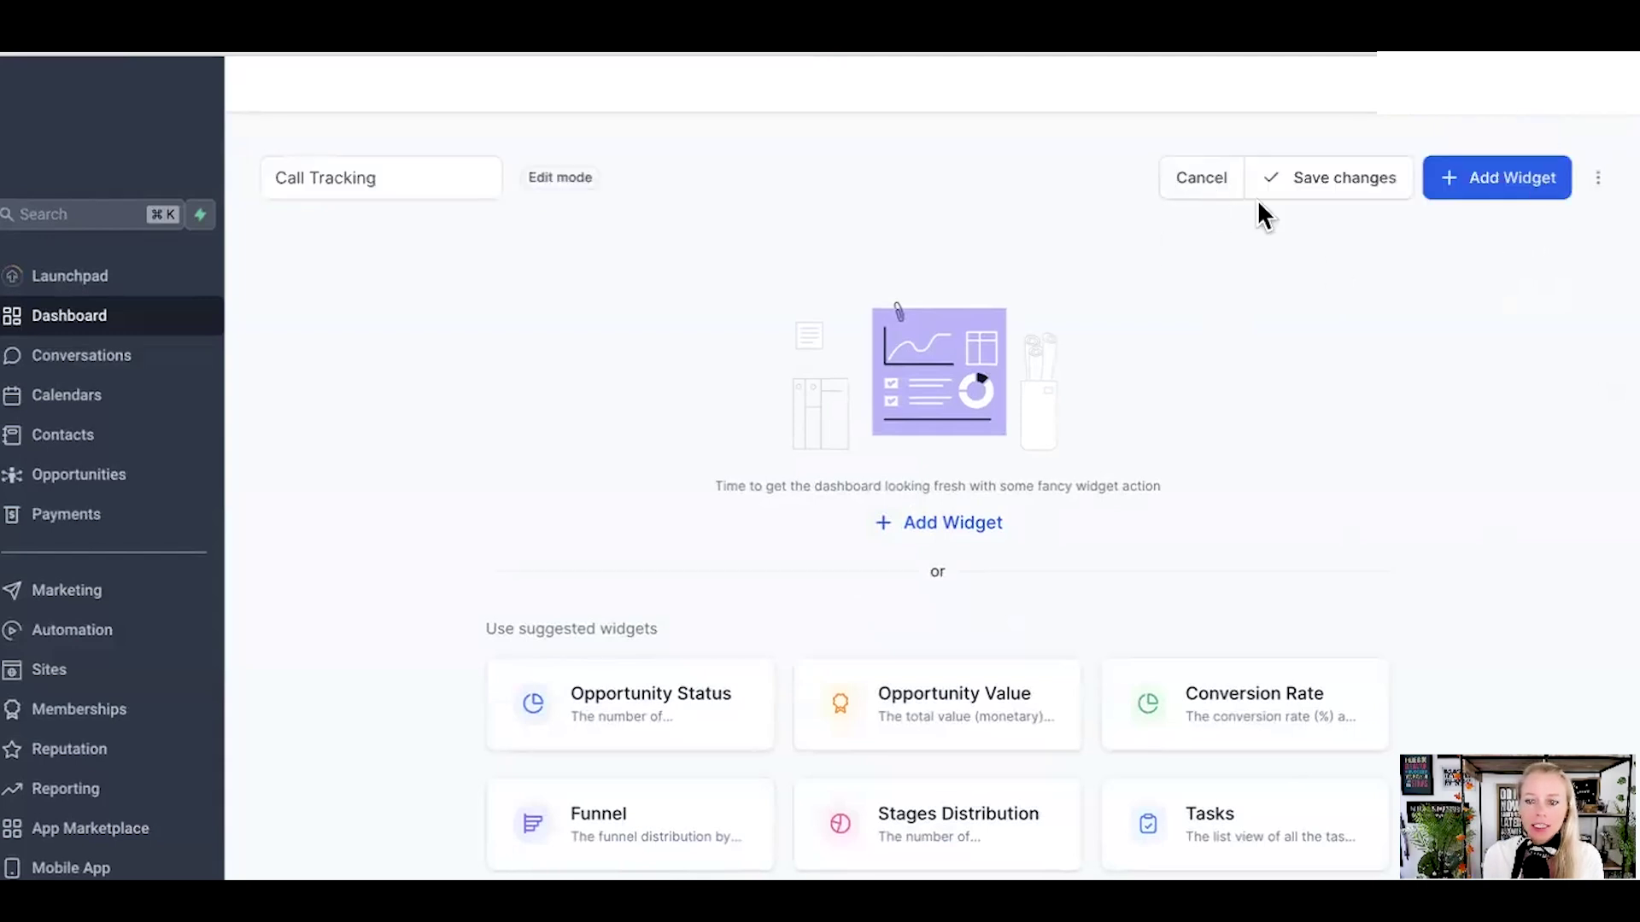
pyautogui.click(1465, 181)
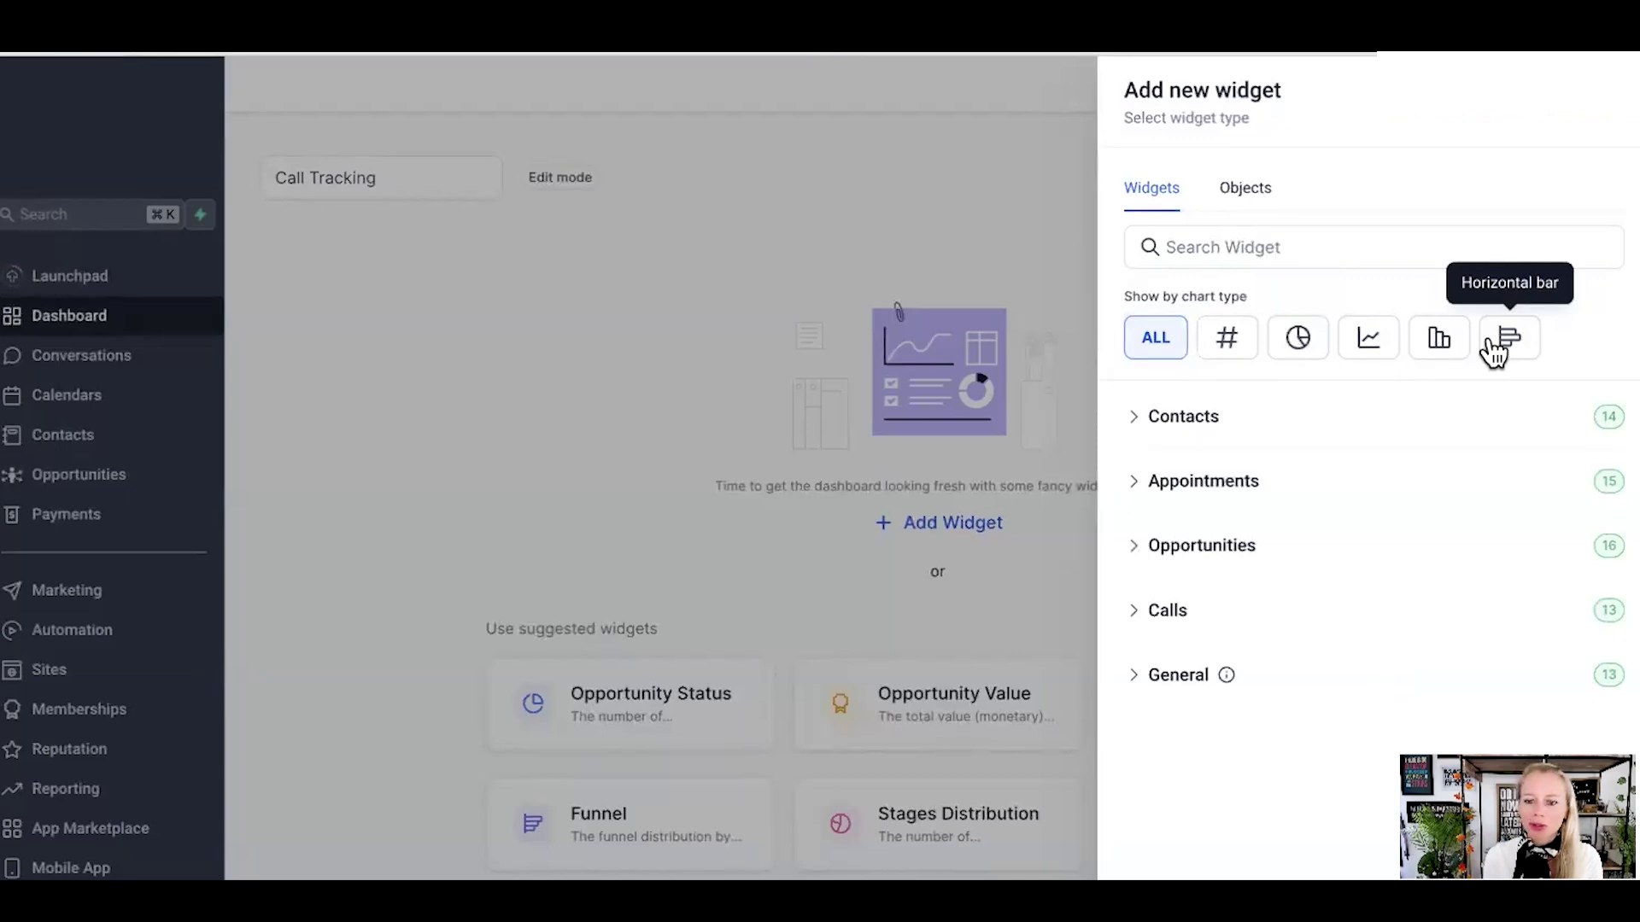
# Expand the Calls widget category, browse its widgets, and highlight the Evaluate Call Handling Efficiency use case
pyautogui.click(1137, 613)
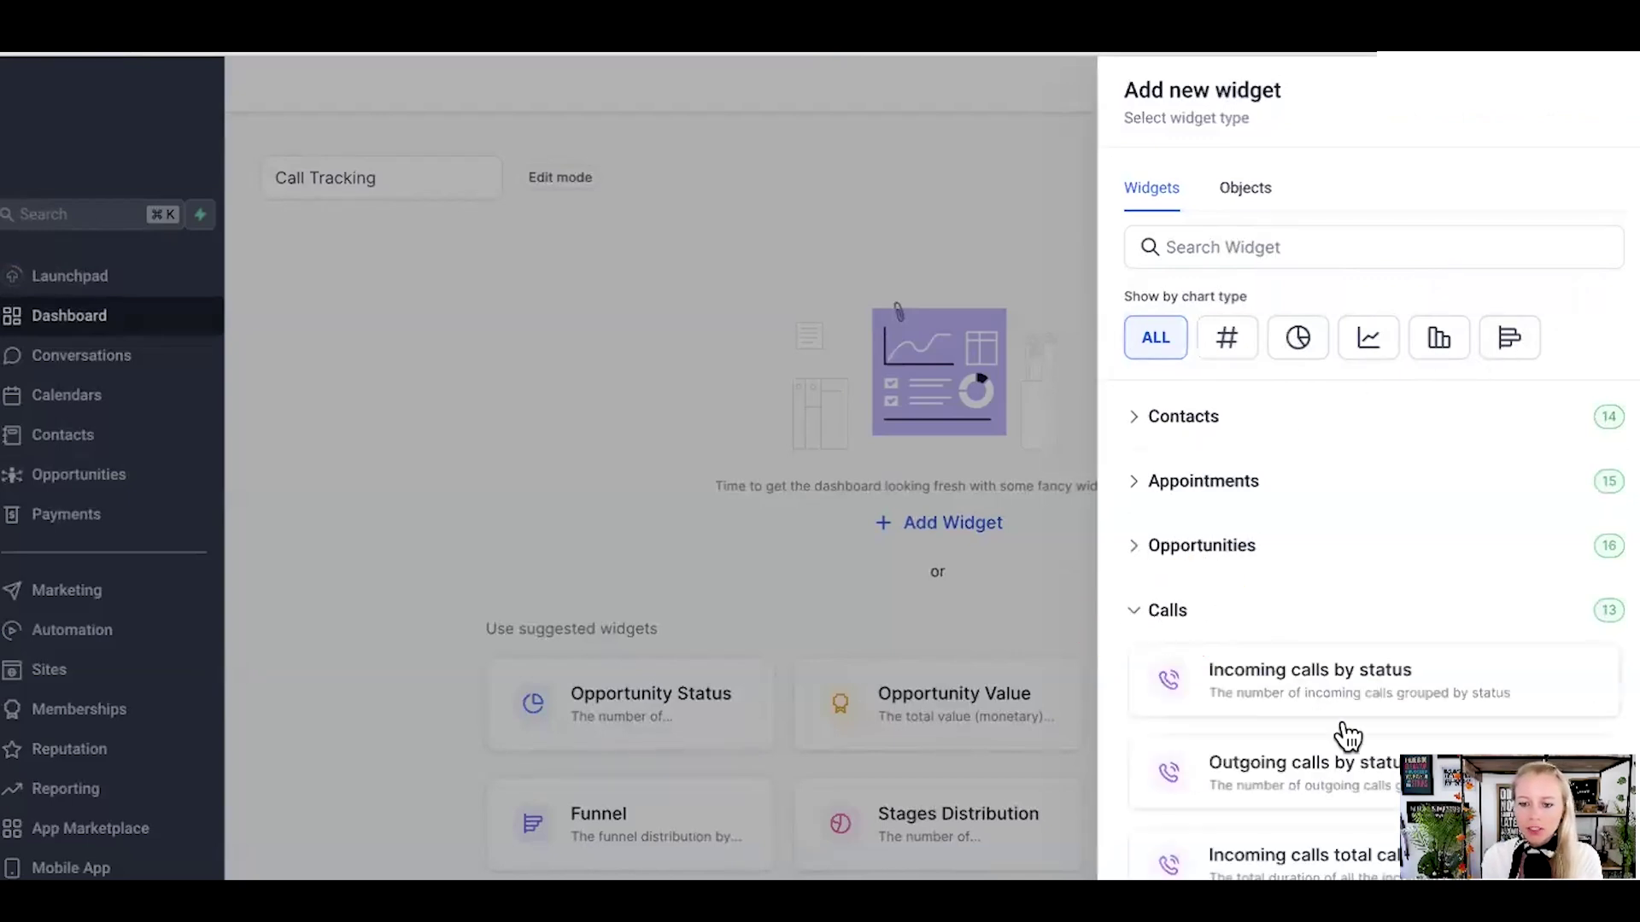
pyautogui.scroll(-1, 1349, 740)
pyautogui.scroll(1, 1350, 743)
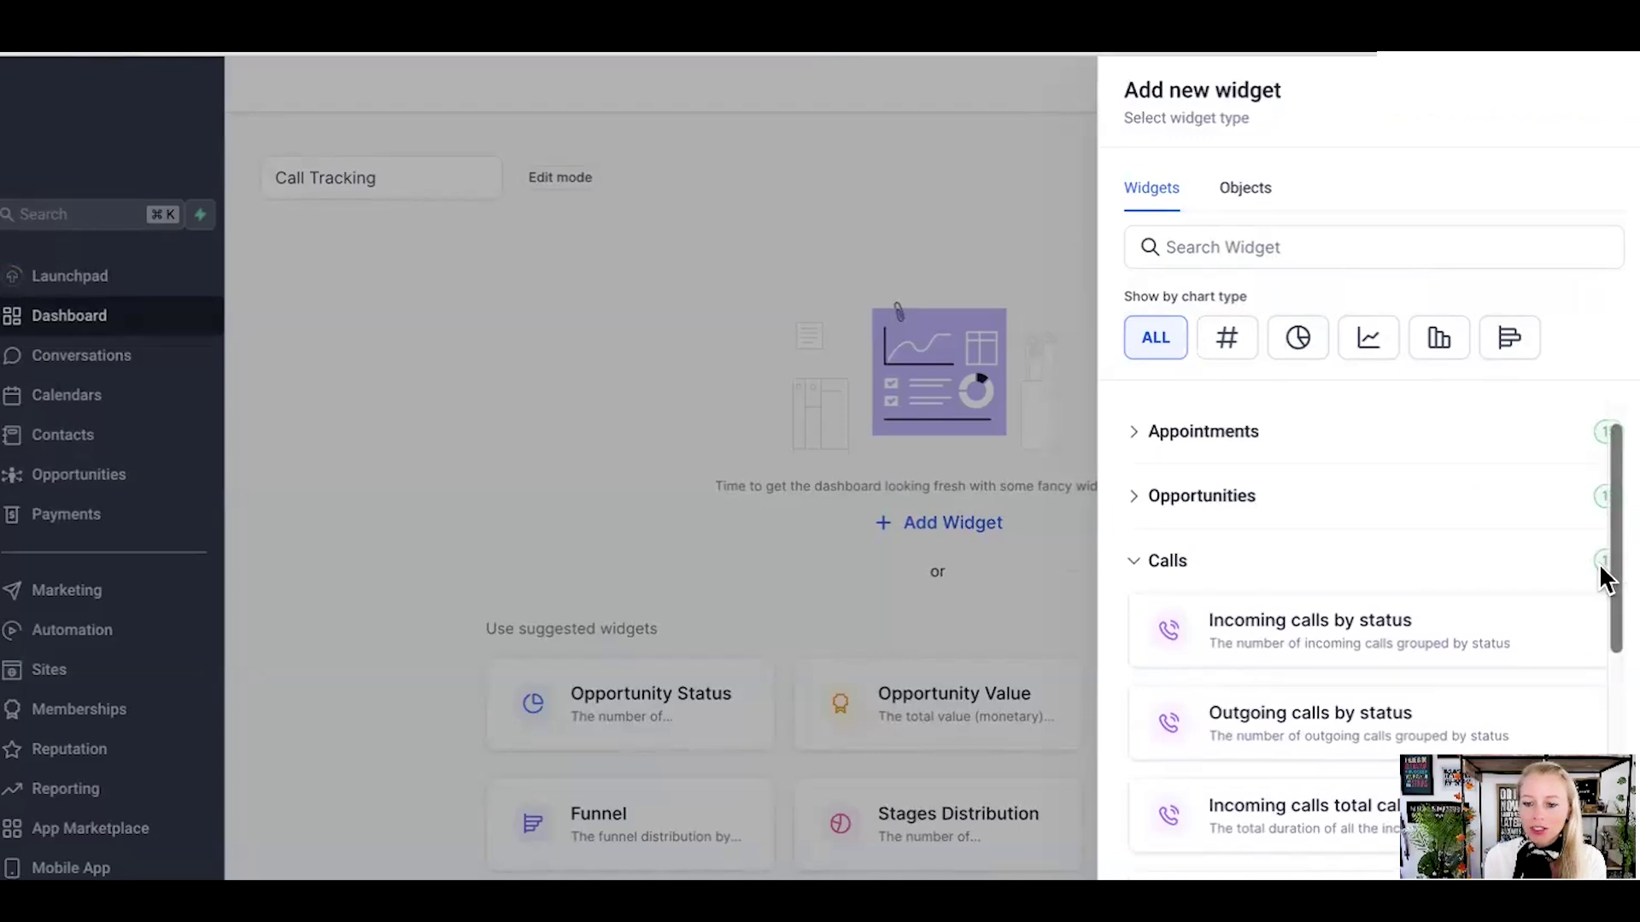
pyautogui.scroll(-1, 1486, 572)
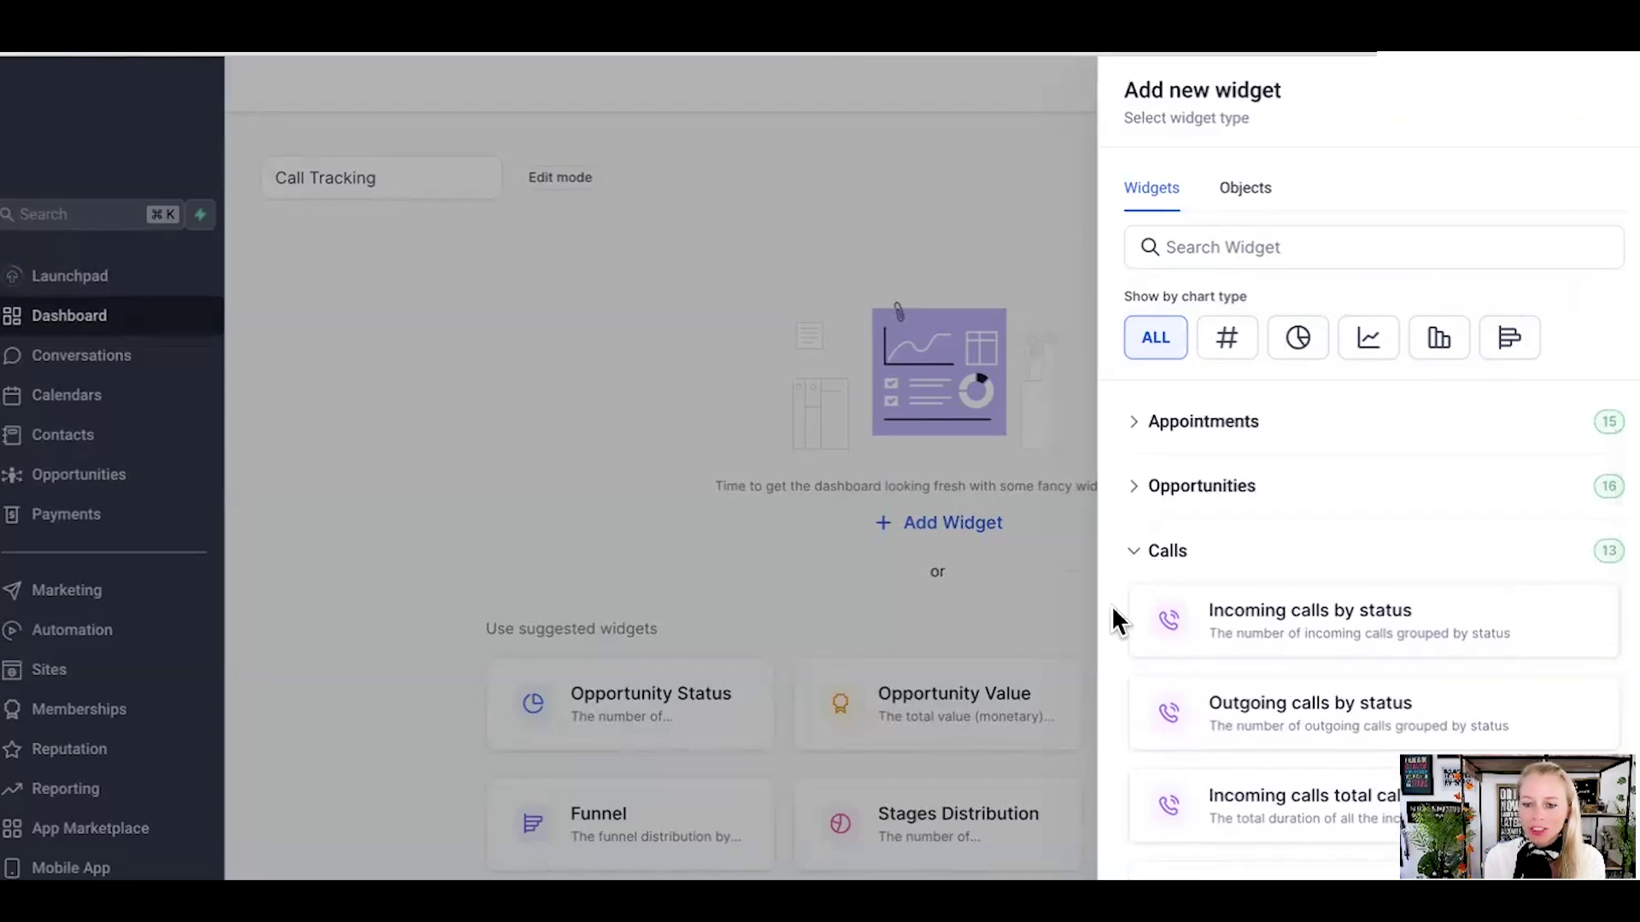
pyautogui.scroll(-1, 1155, 652)
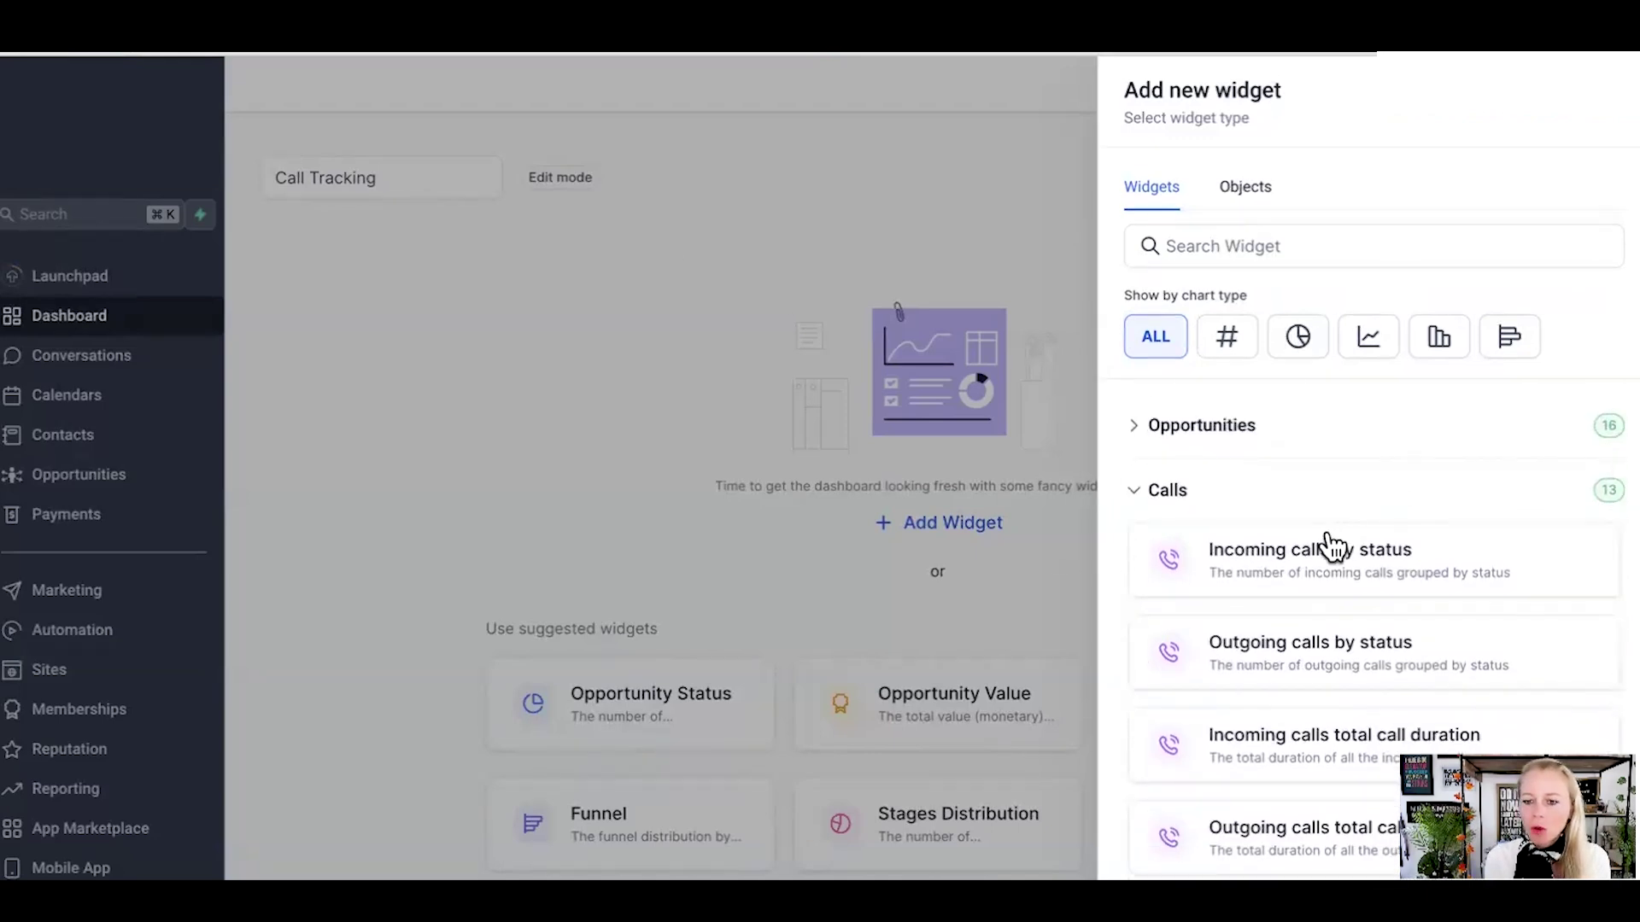
pyautogui.scroll(-2, 1182, 677)
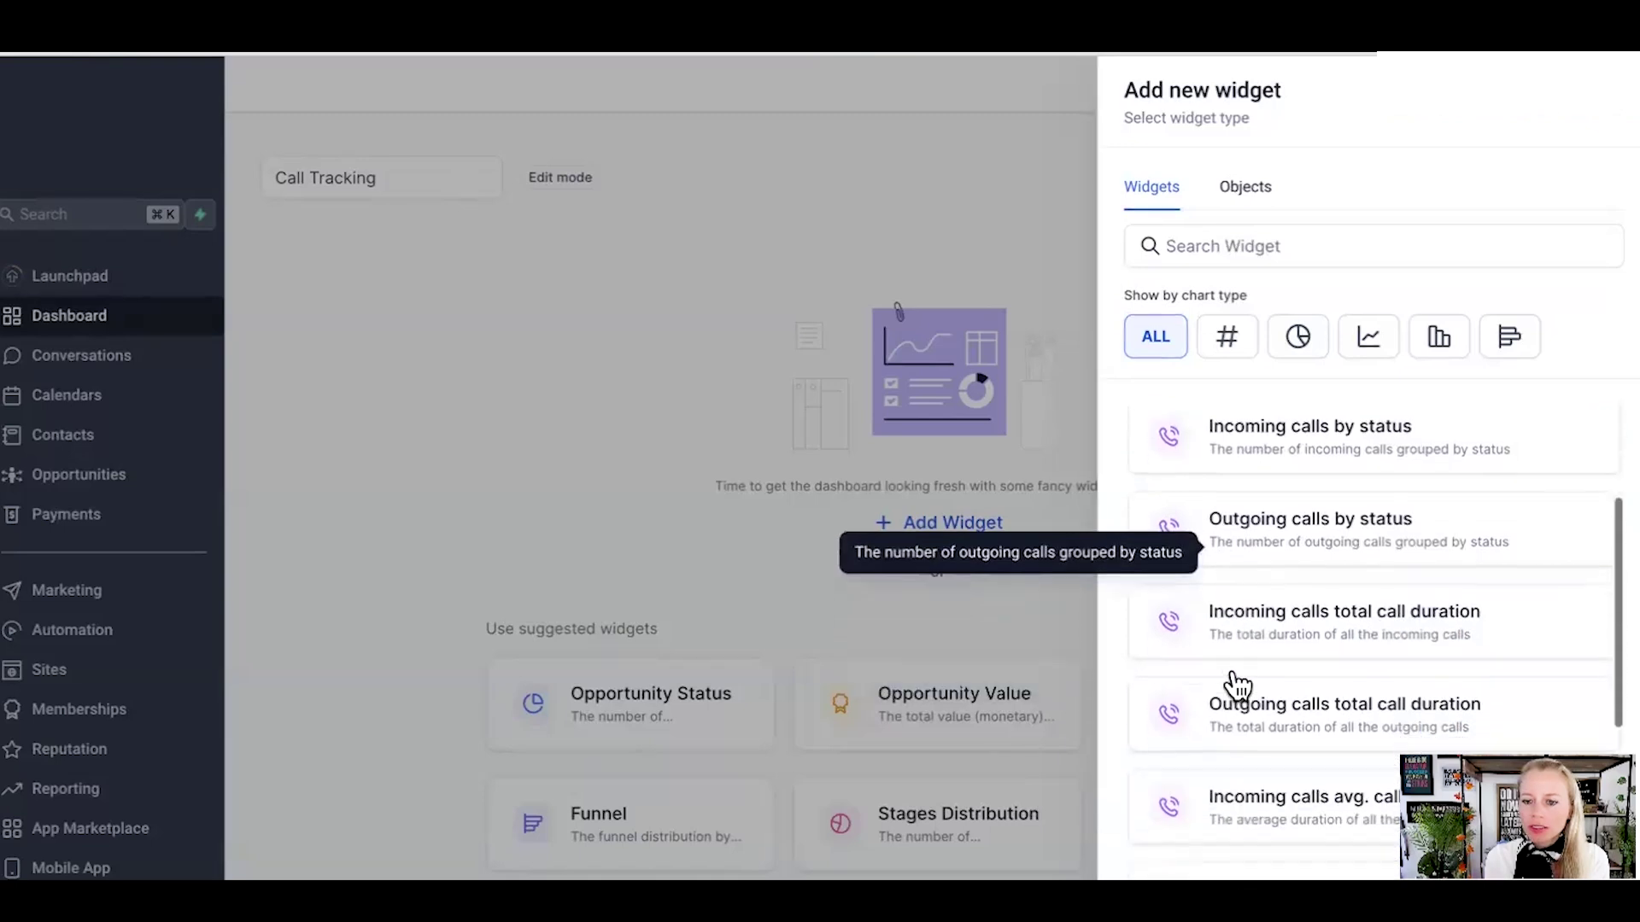
pyautogui.scroll(3, 1237, 685)
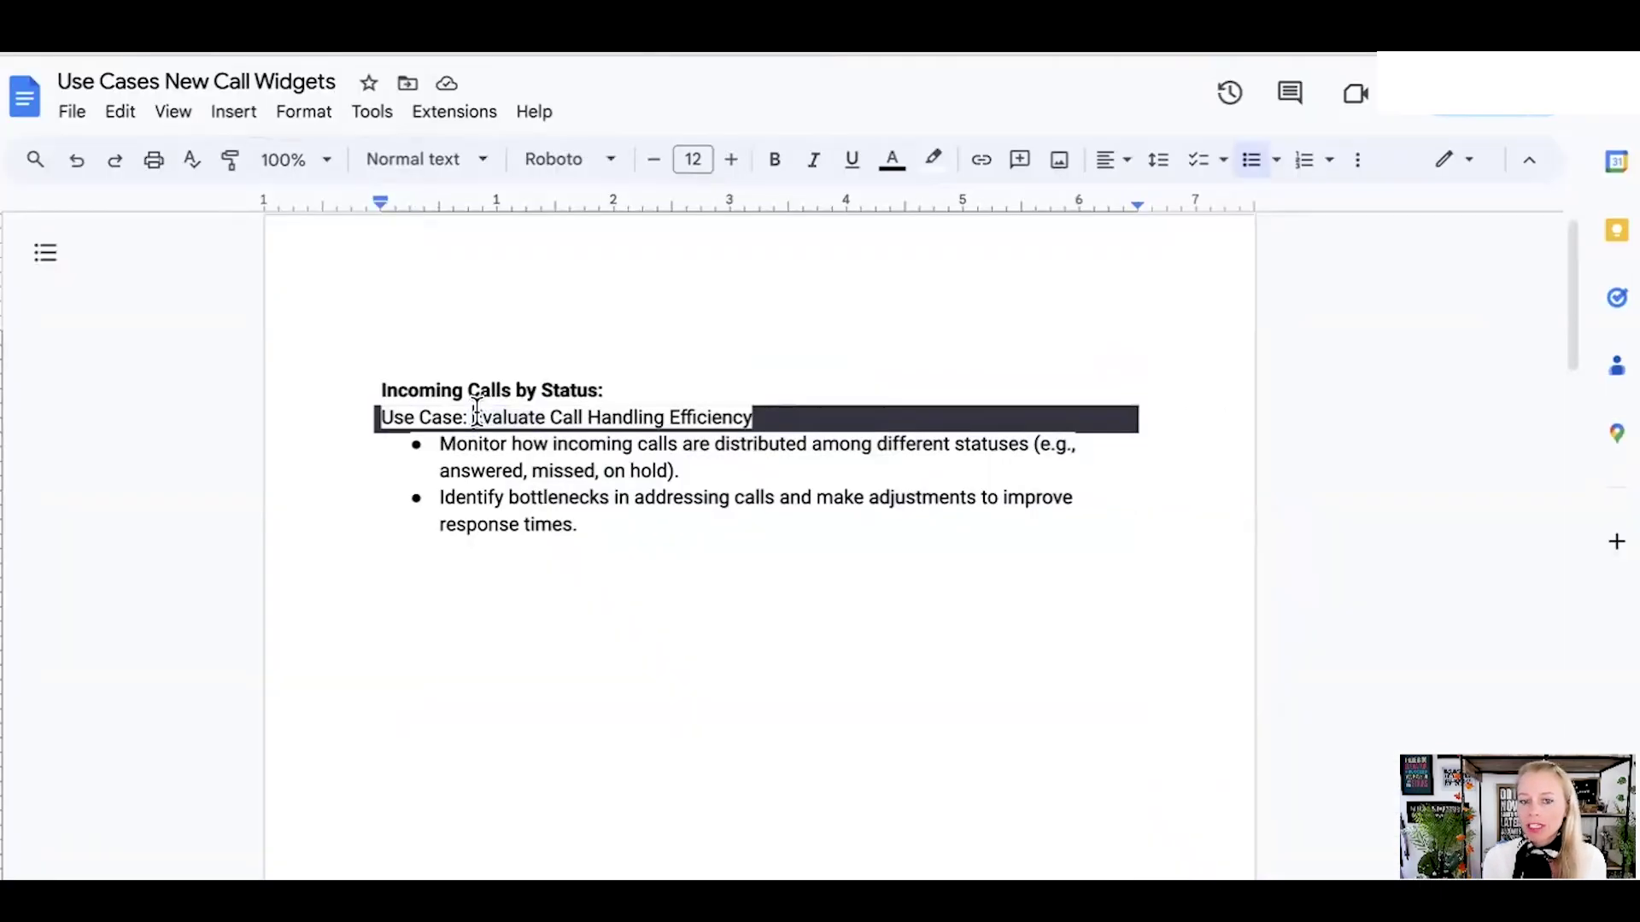
pyautogui.moveTo(473, 417); pyautogui.dragTo(755, 418)
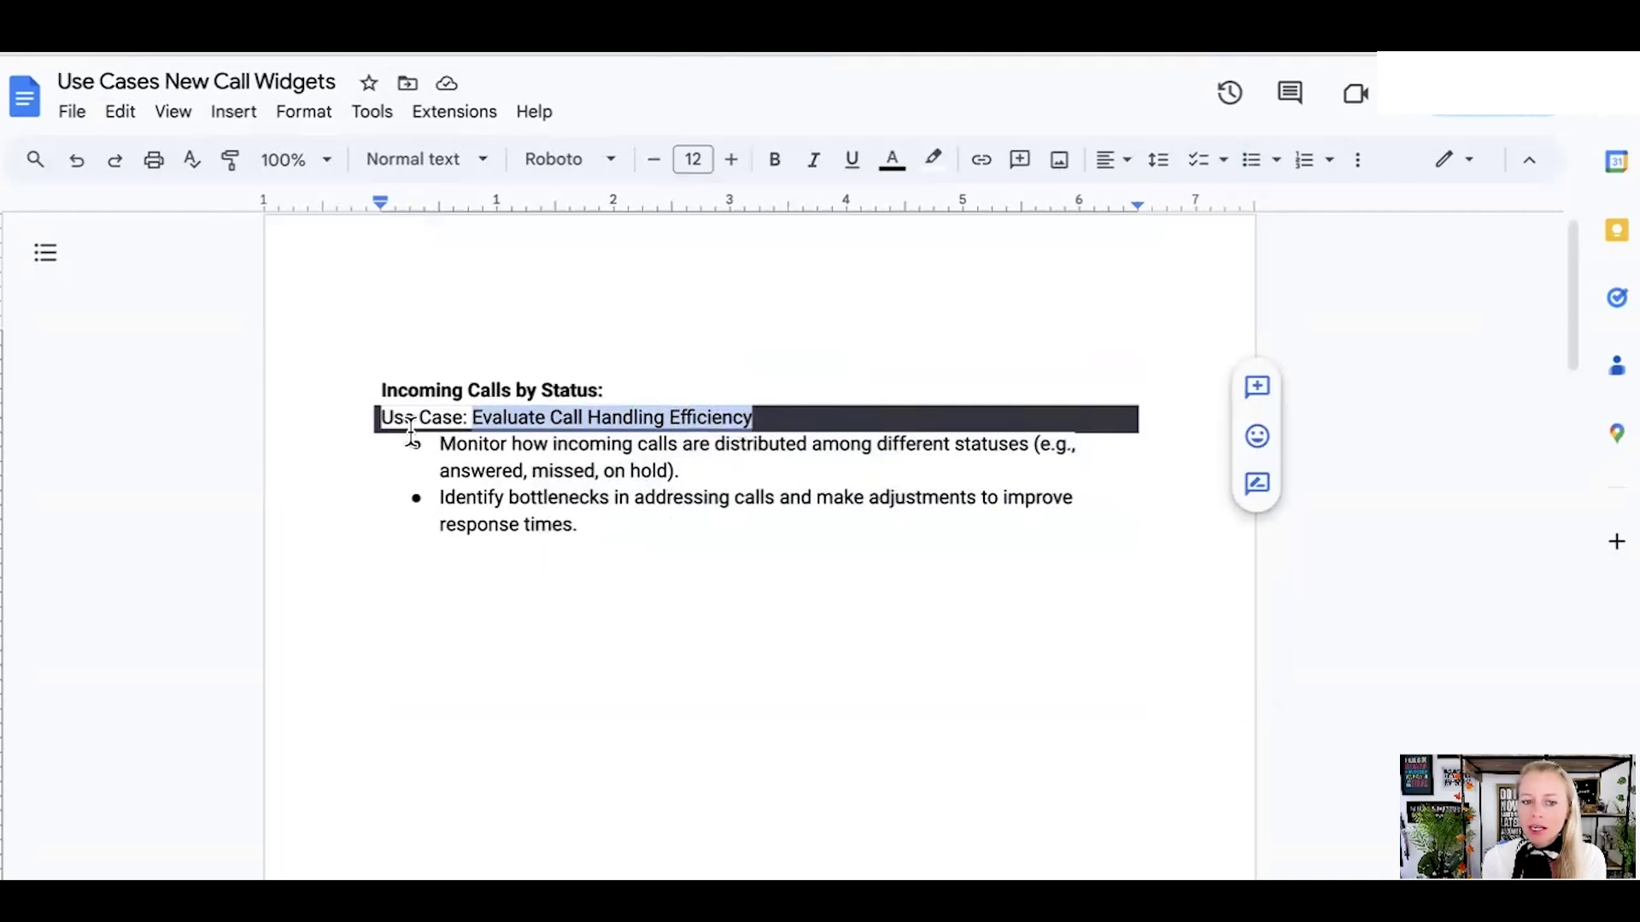
pyautogui.moveTo(437, 444); pyautogui.dragTo(706, 469)
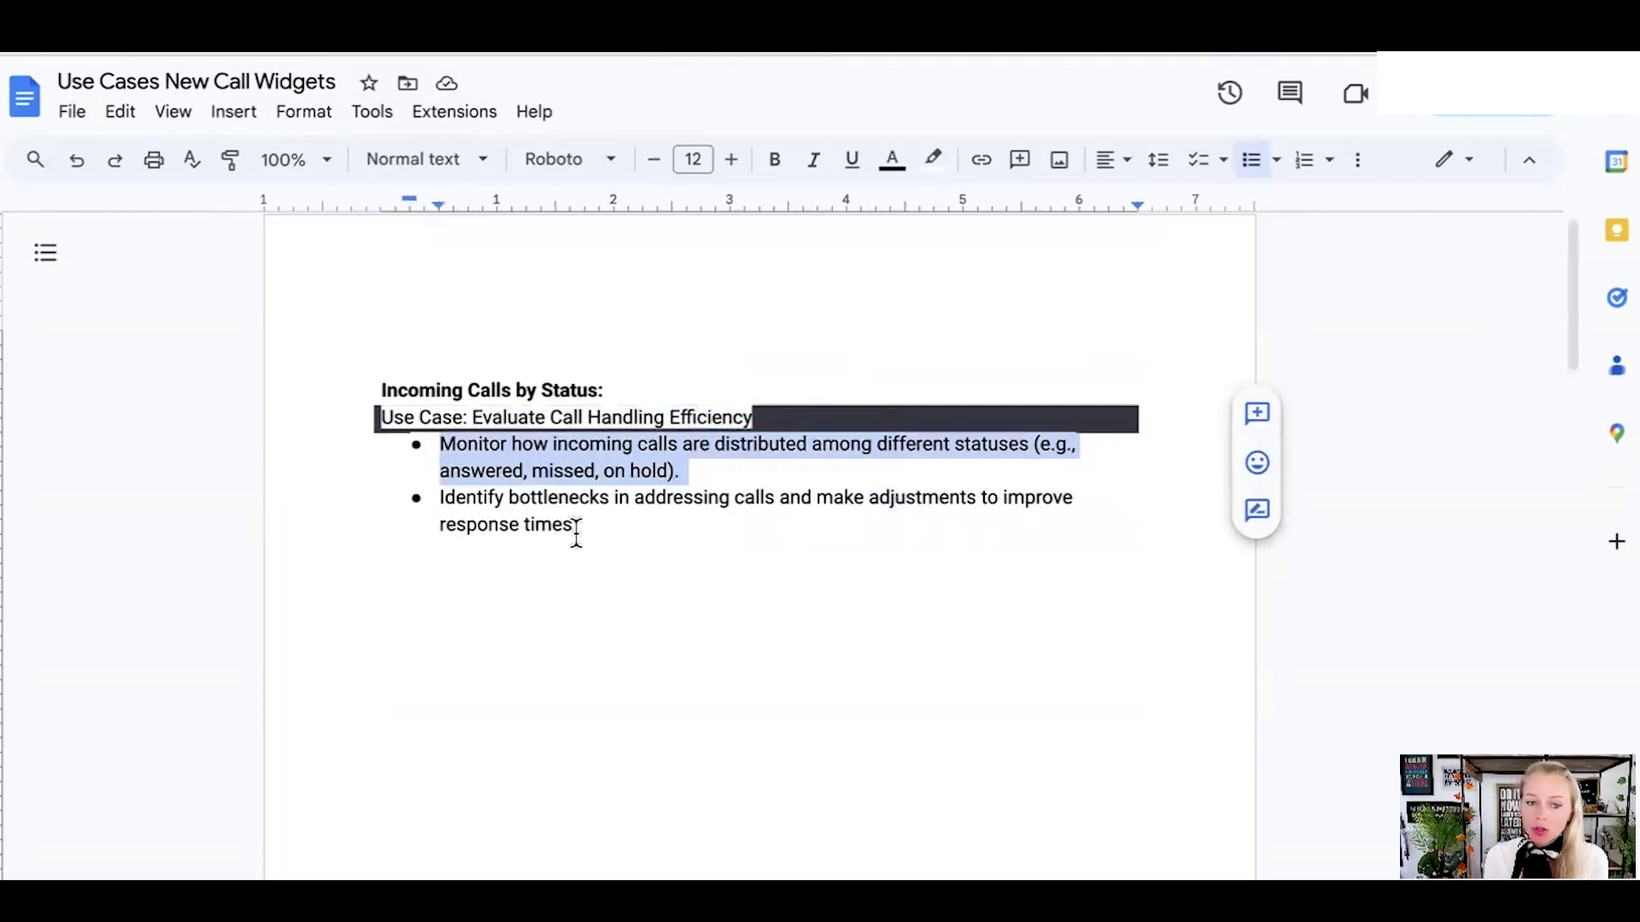
pyautogui.moveTo(578, 524); pyautogui.dragTo(439, 510)
pyautogui.click(601, 526)
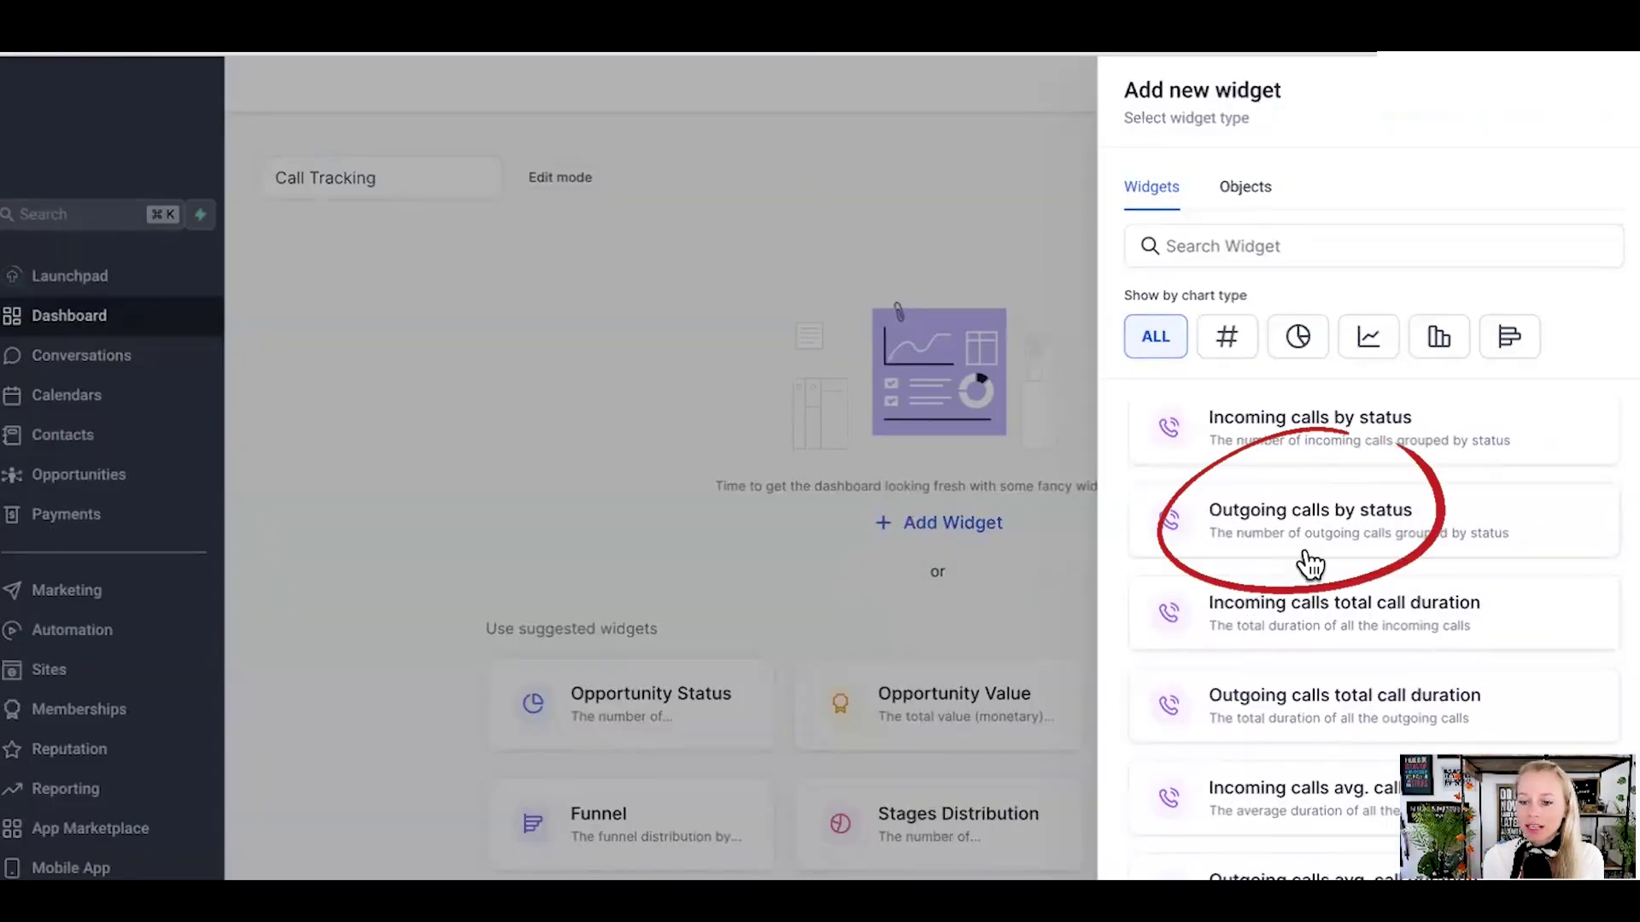
pyautogui.scroll(-1, 1443, 546)
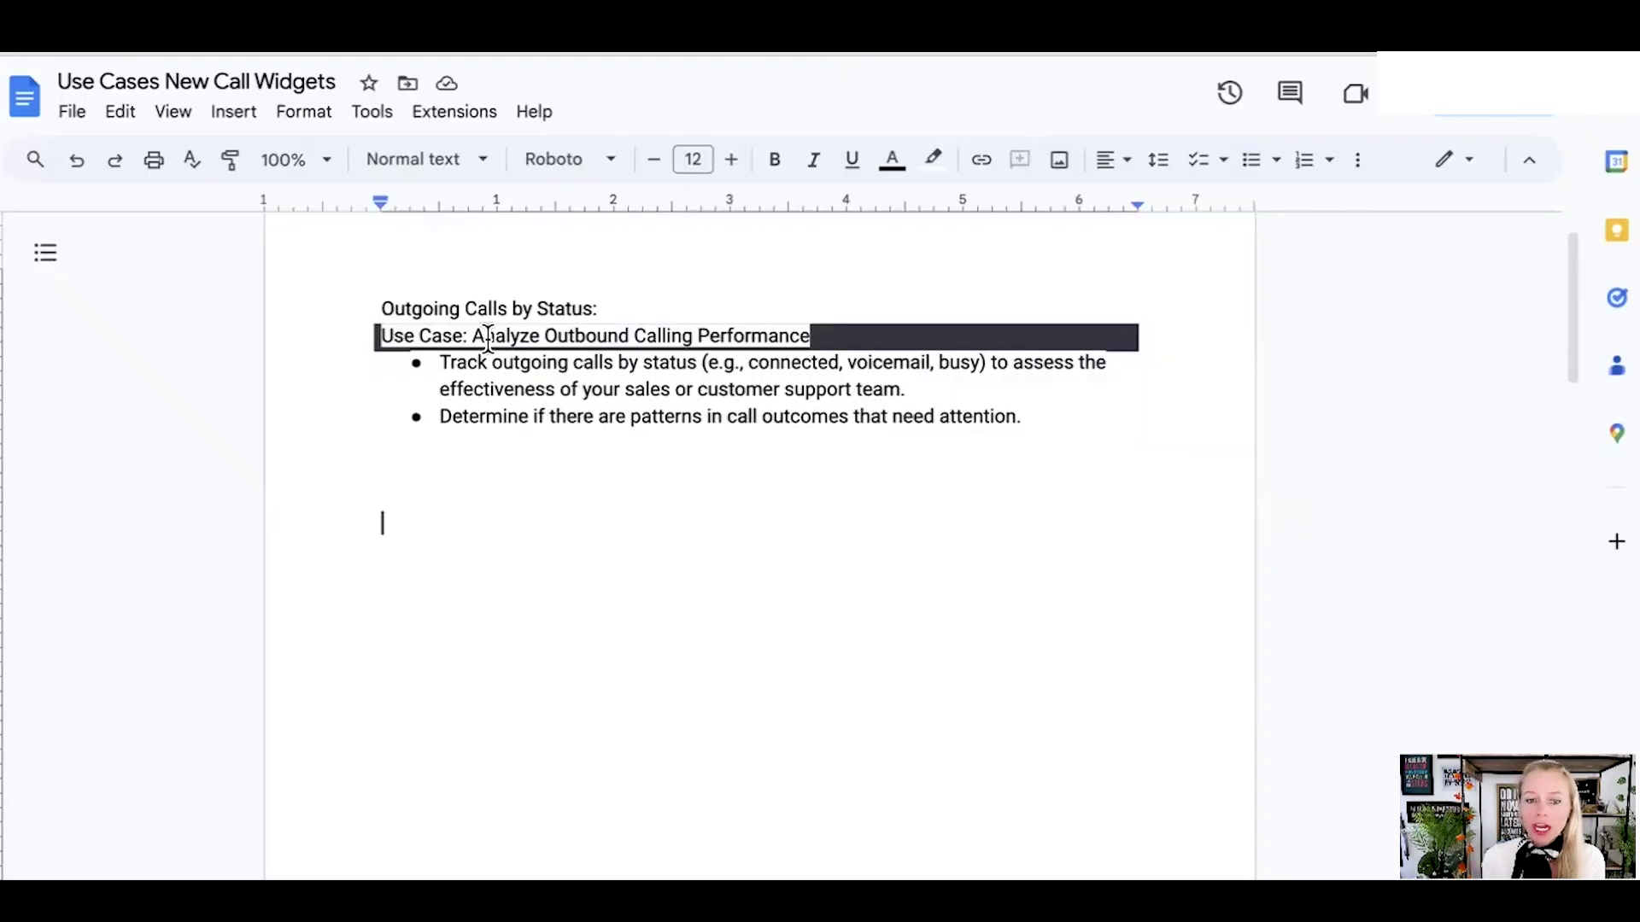
pyautogui.moveTo(484, 336); pyautogui.dragTo(812, 338)
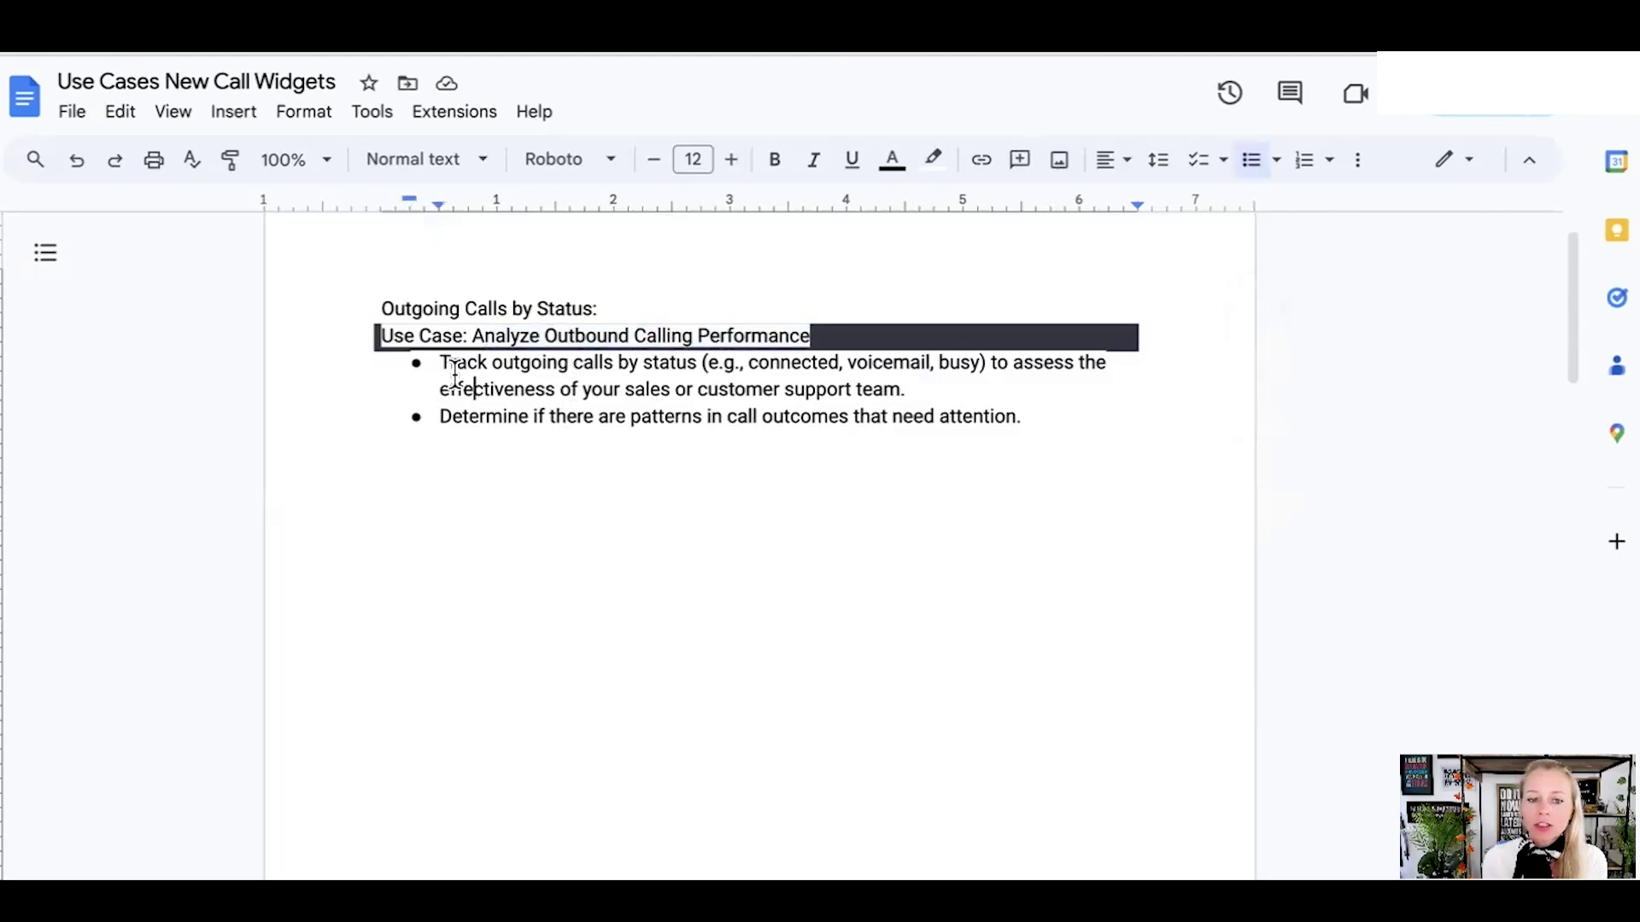
pyautogui.moveTo(441, 364); pyautogui.dragTo(716, 386)
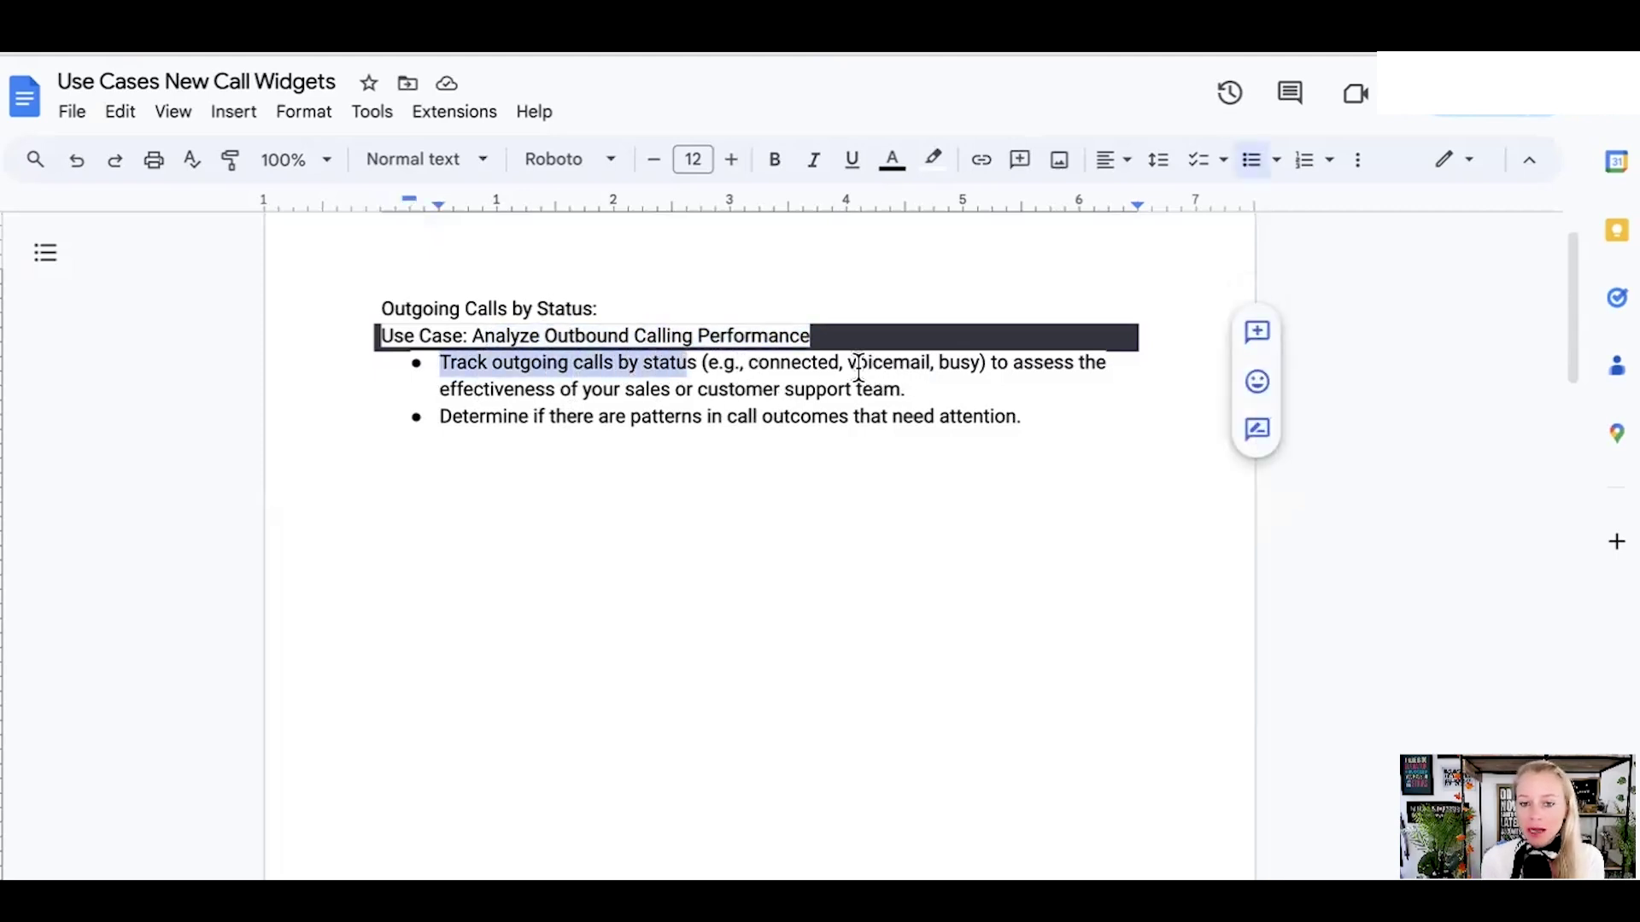
pyautogui.moveTo(850, 366); pyautogui.dragTo(926, 363)
pyautogui.click(910, 364)
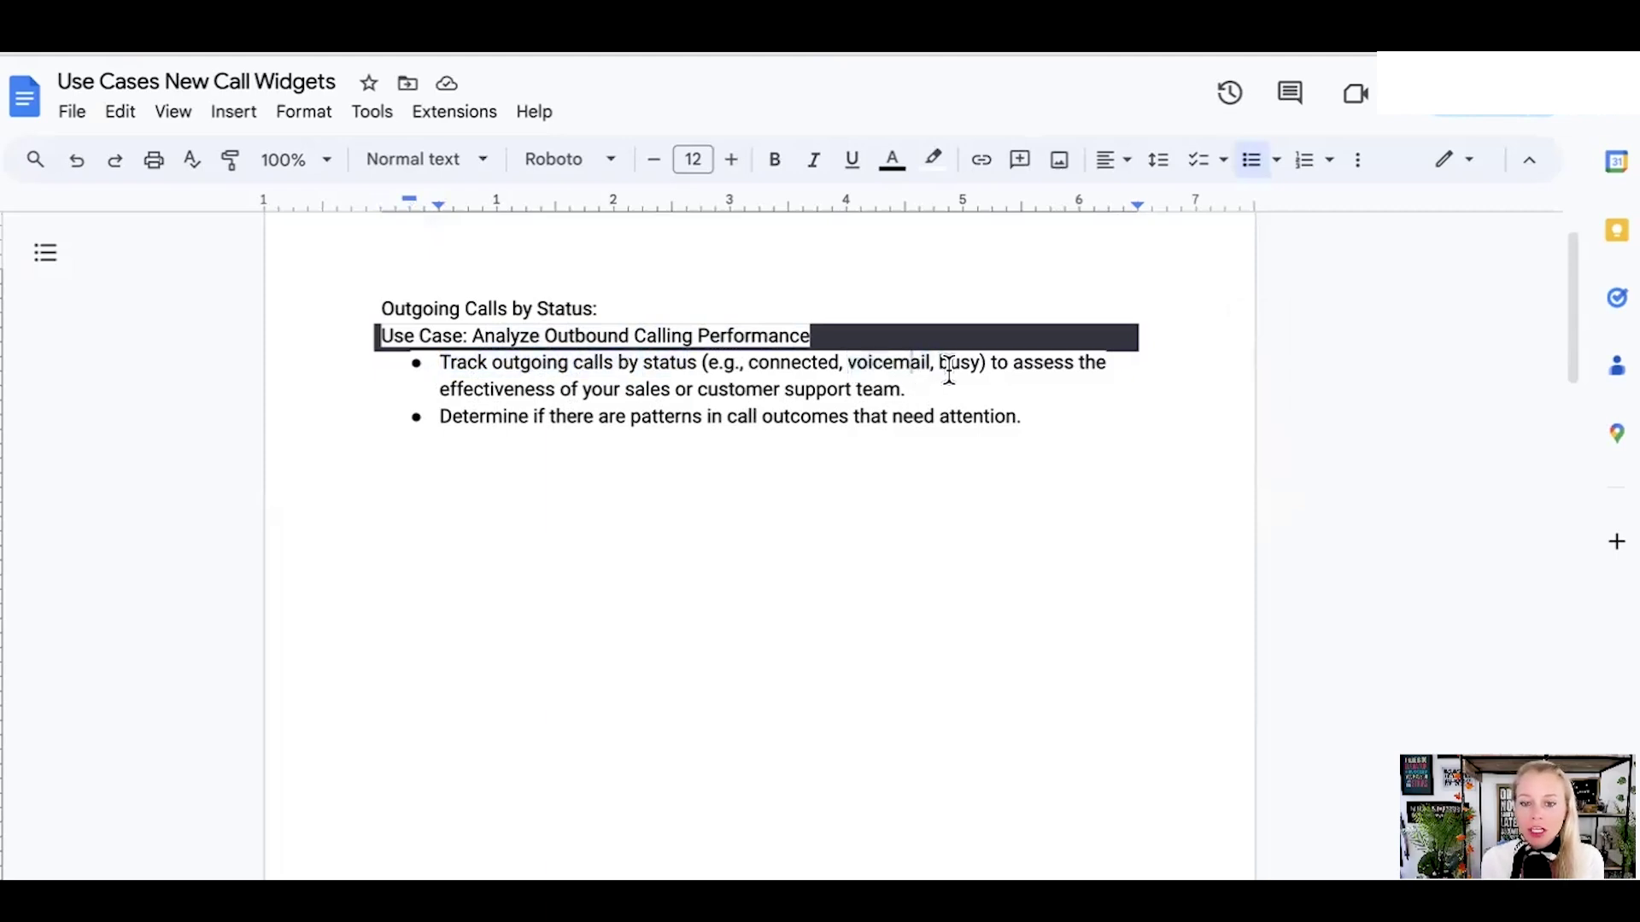
pyautogui.moveTo(975, 363)
pyautogui.mouseDown()
pyautogui.moveTo(940, 369)
pyautogui.moveTo(998, 375)
pyautogui.mouseUp()
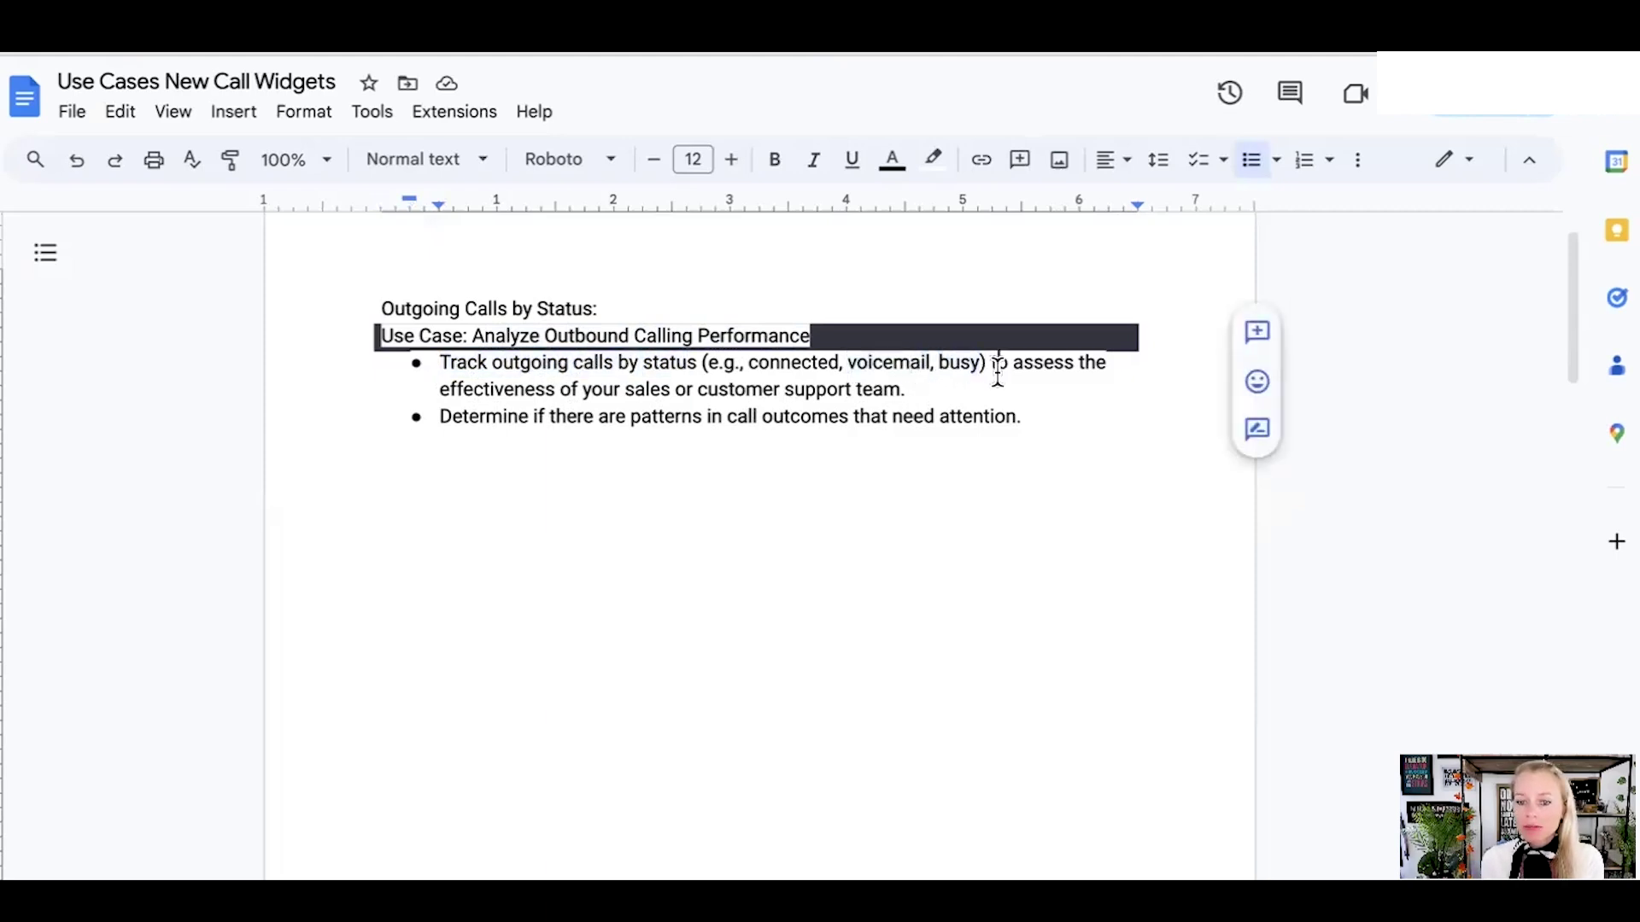
pyautogui.click(998, 367)
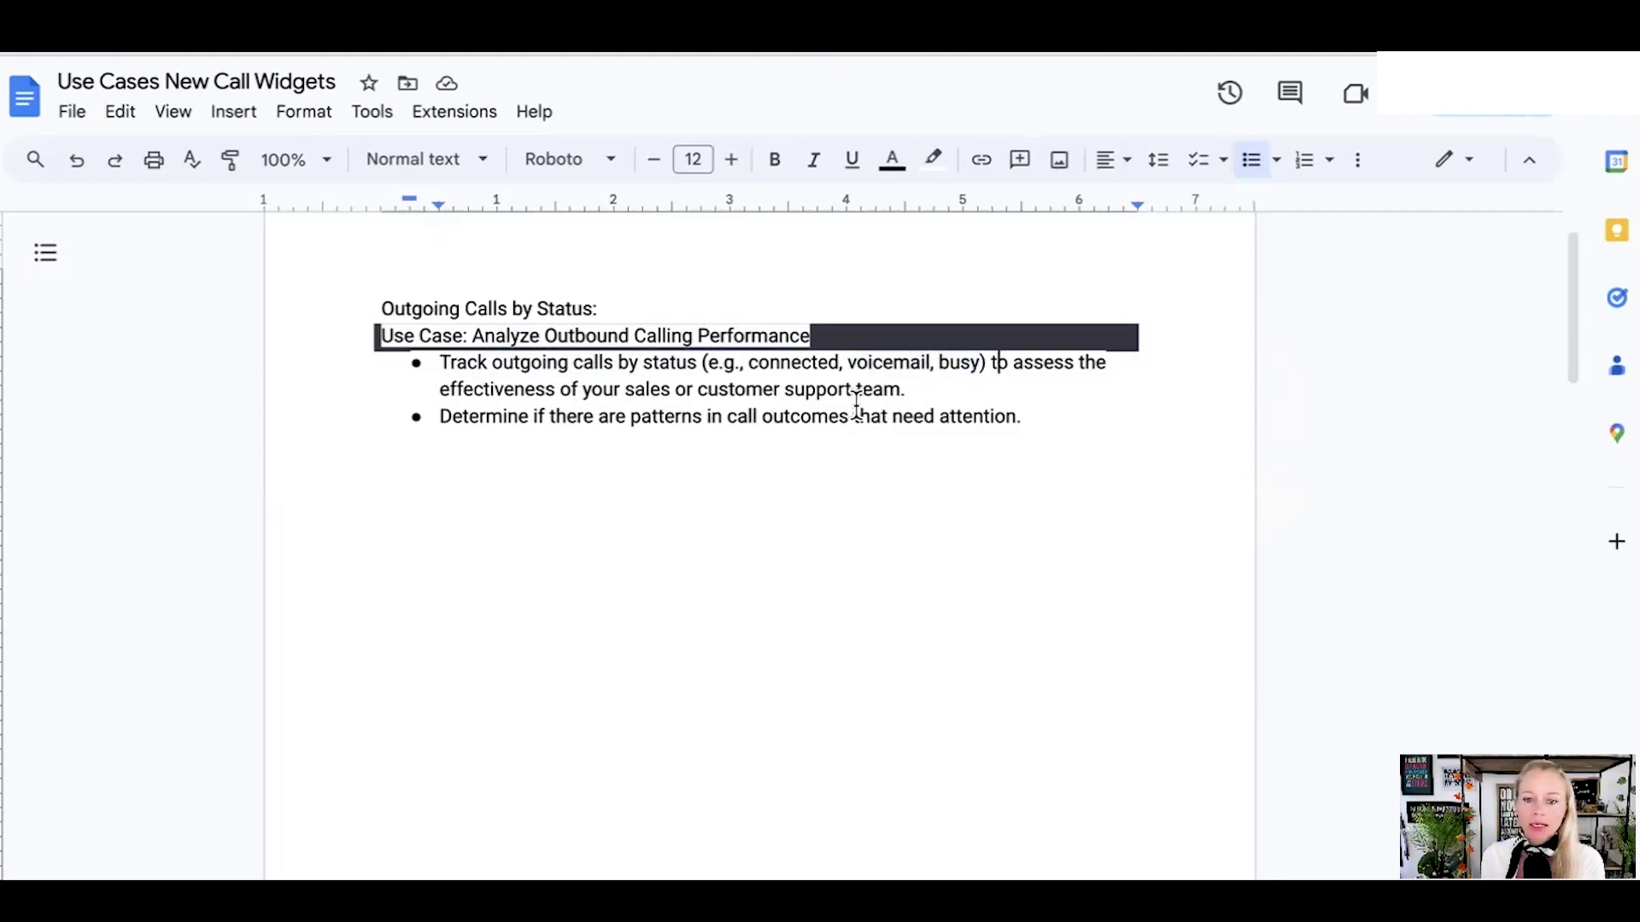
pyautogui.moveTo(906, 391); pyautogui.dragTo(437, 366)
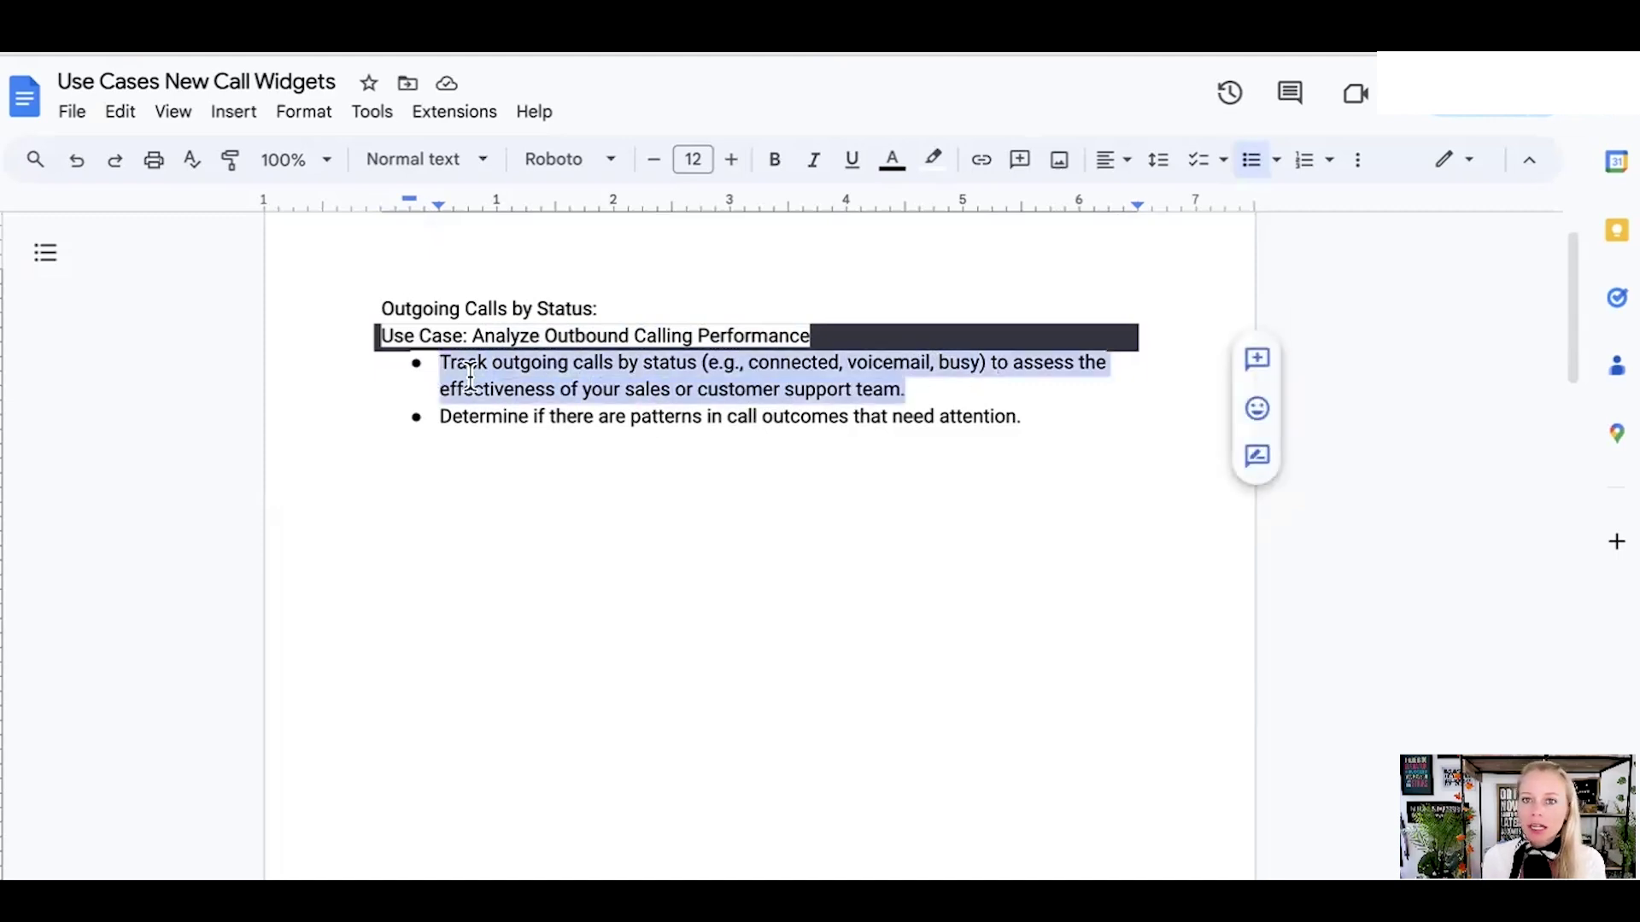
pyautogui.click(735, 390)
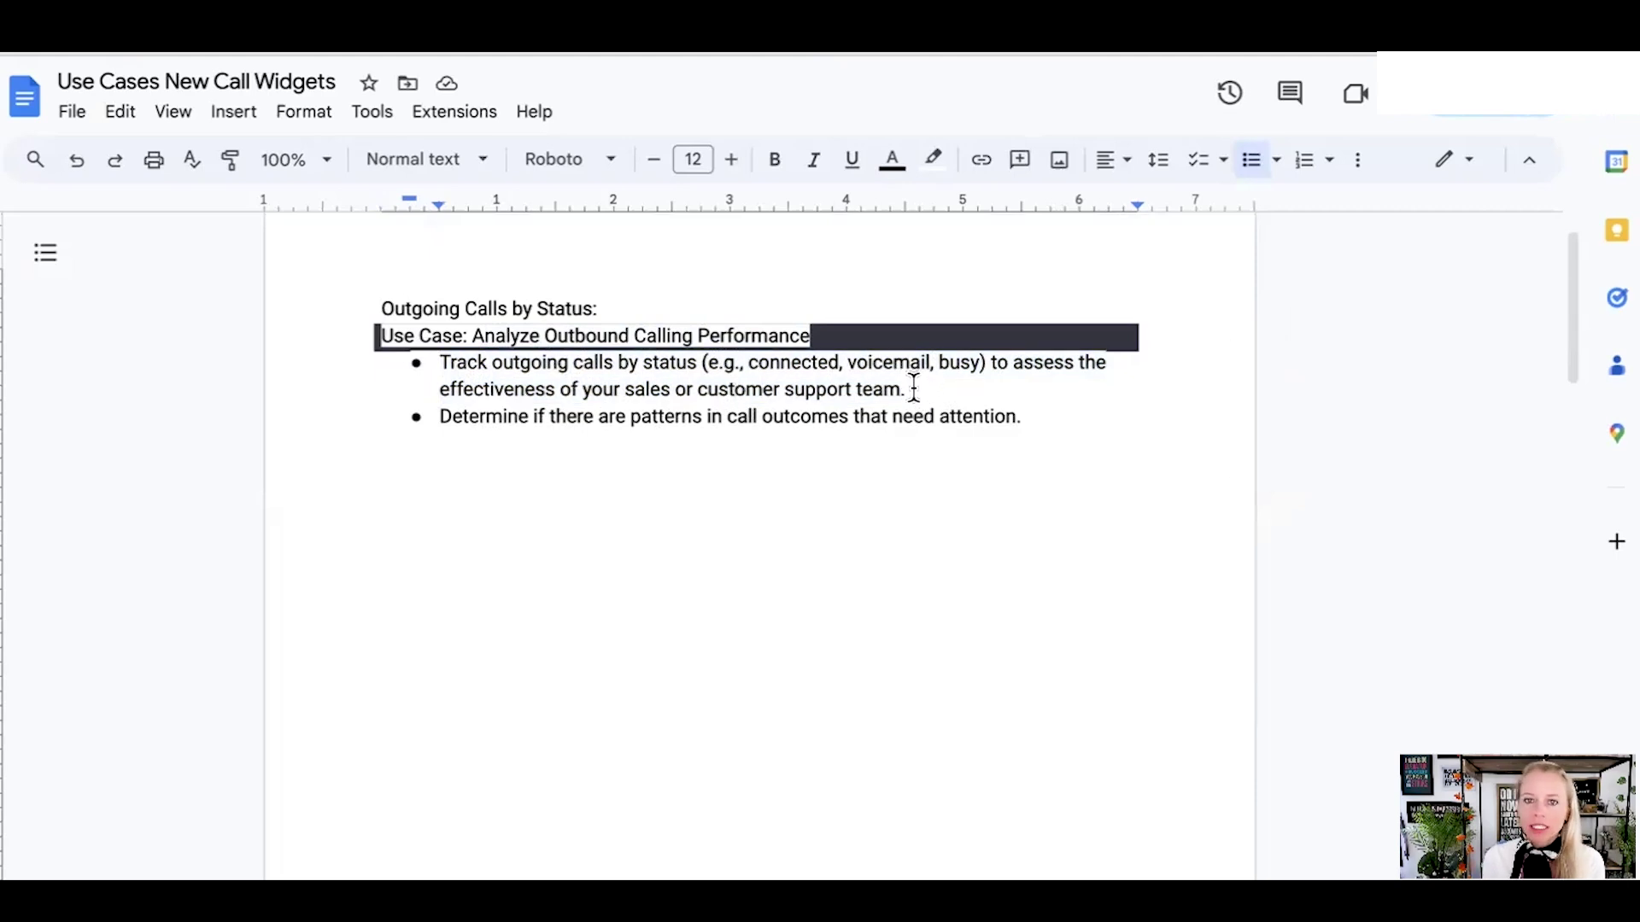
pyautogui.moveTo(913, 389); pyautogui.dragTo(440, 362)
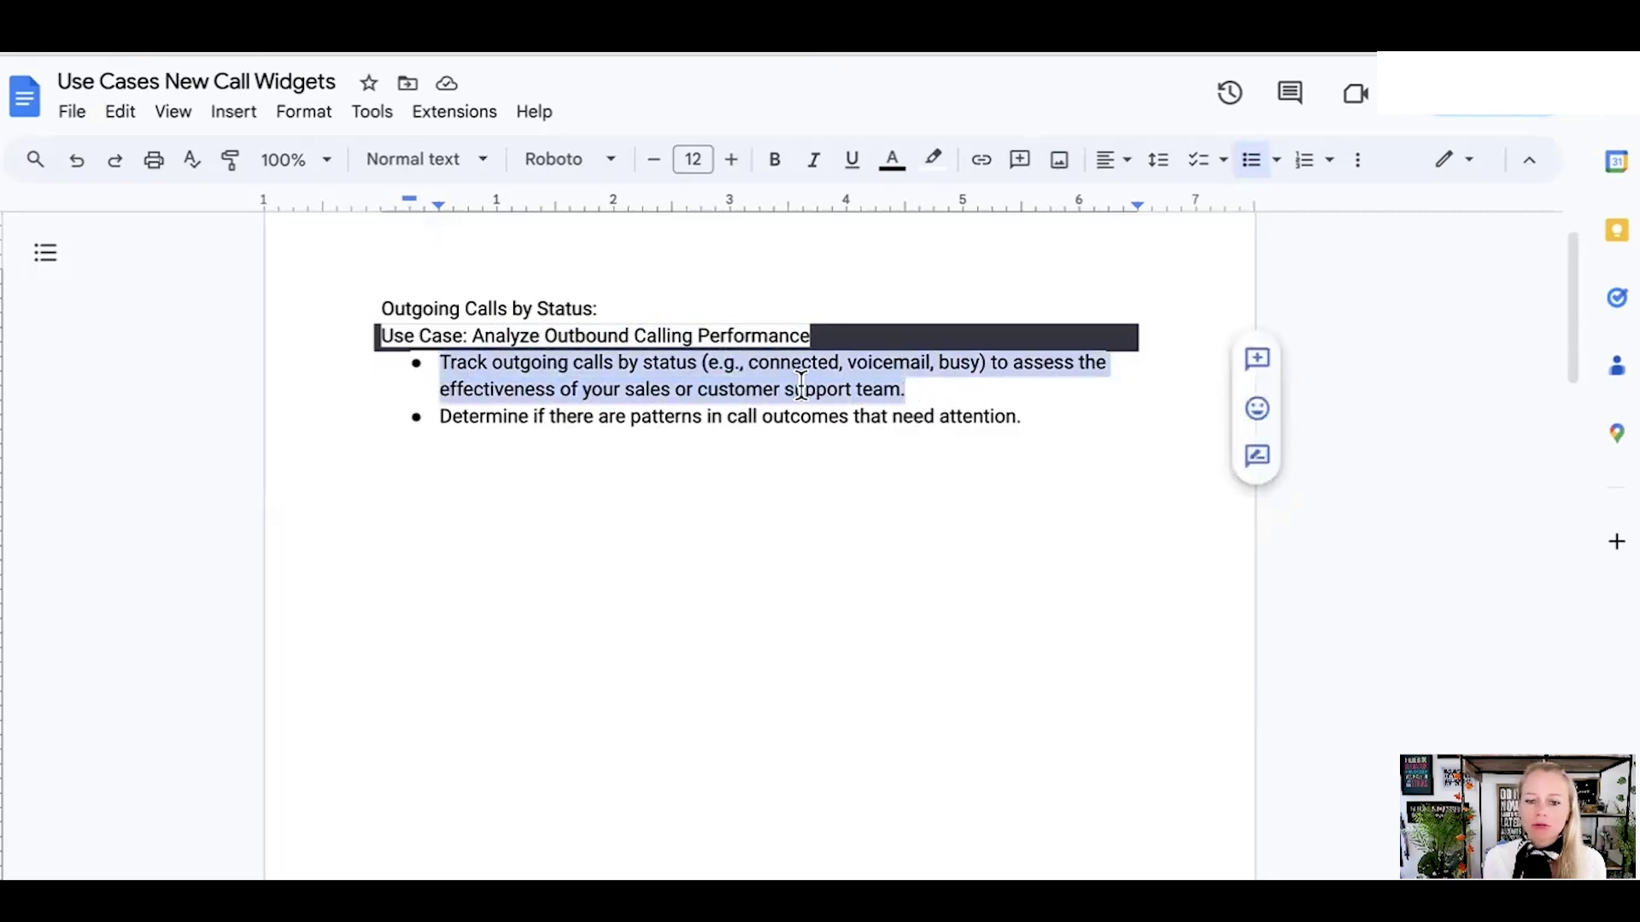
pyautogui.click(933, 391)
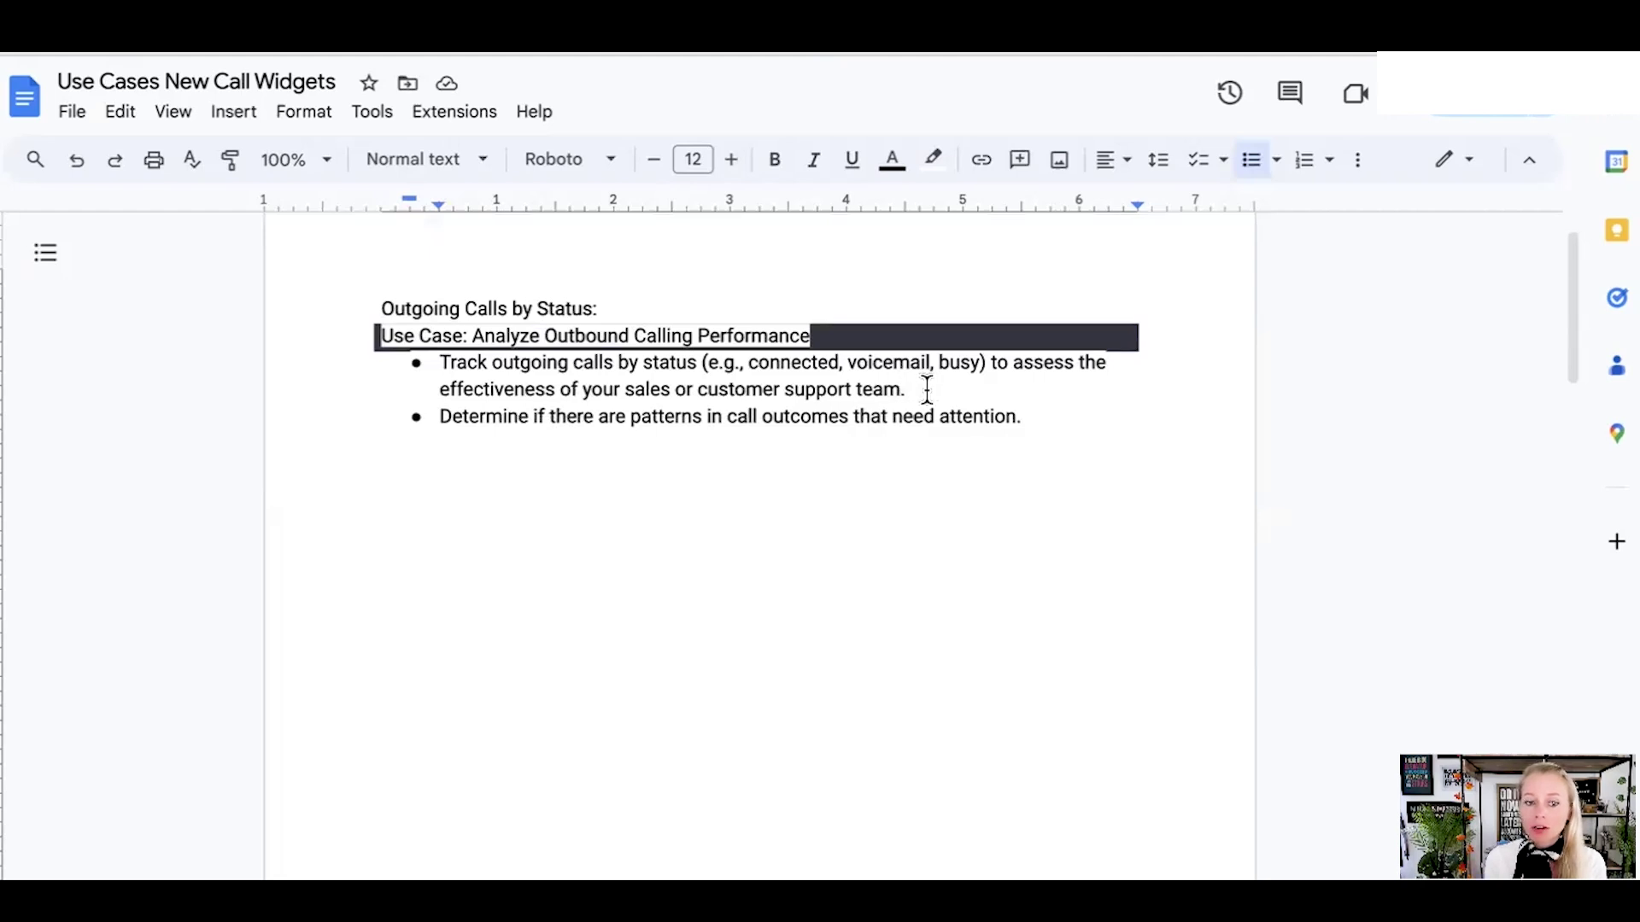
pyautogui.moveTo(444, 420); pyautogui.dragTo(1026, 406)
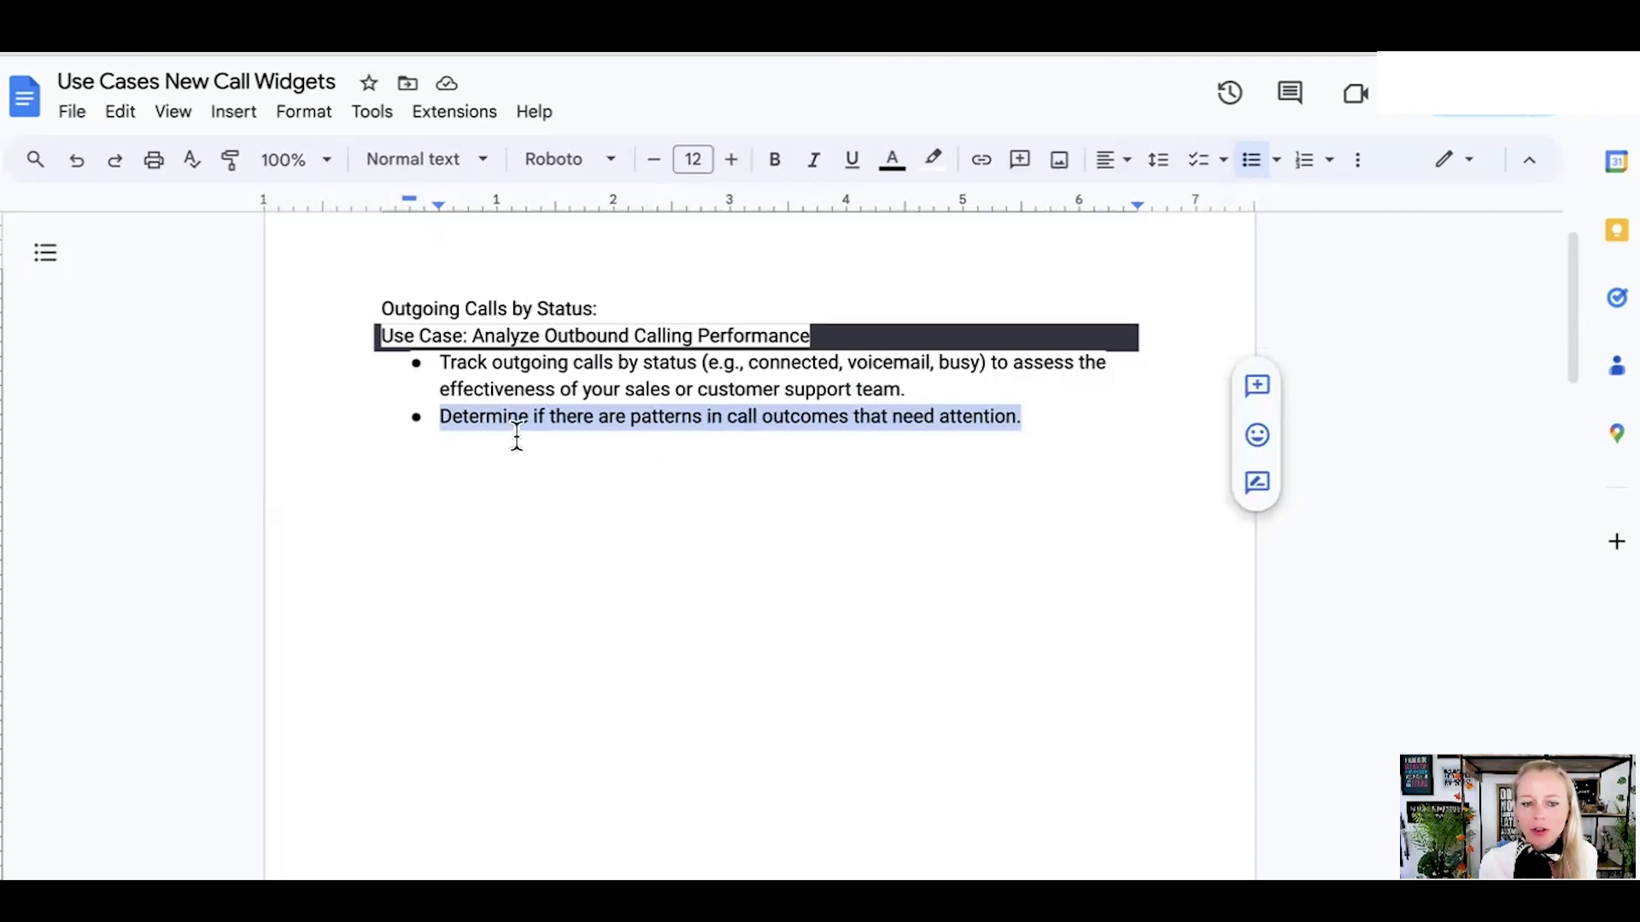
pyautogui.moveTo(381, 439); pyautogui.dragTo(1024, 418)
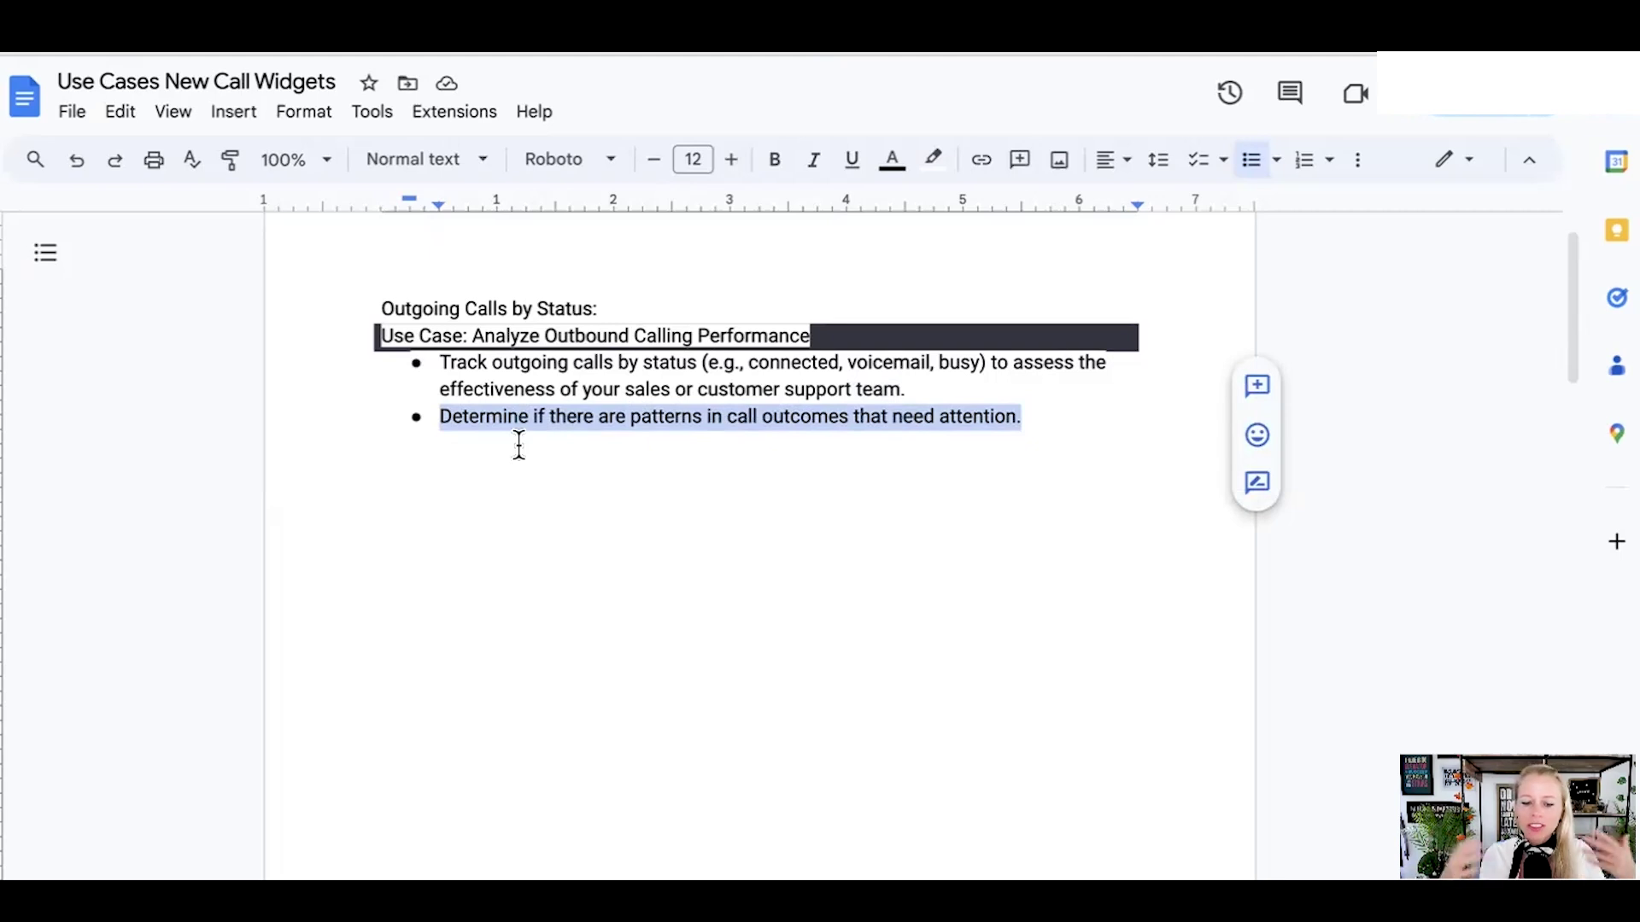
pyautogui.click(518, 444)
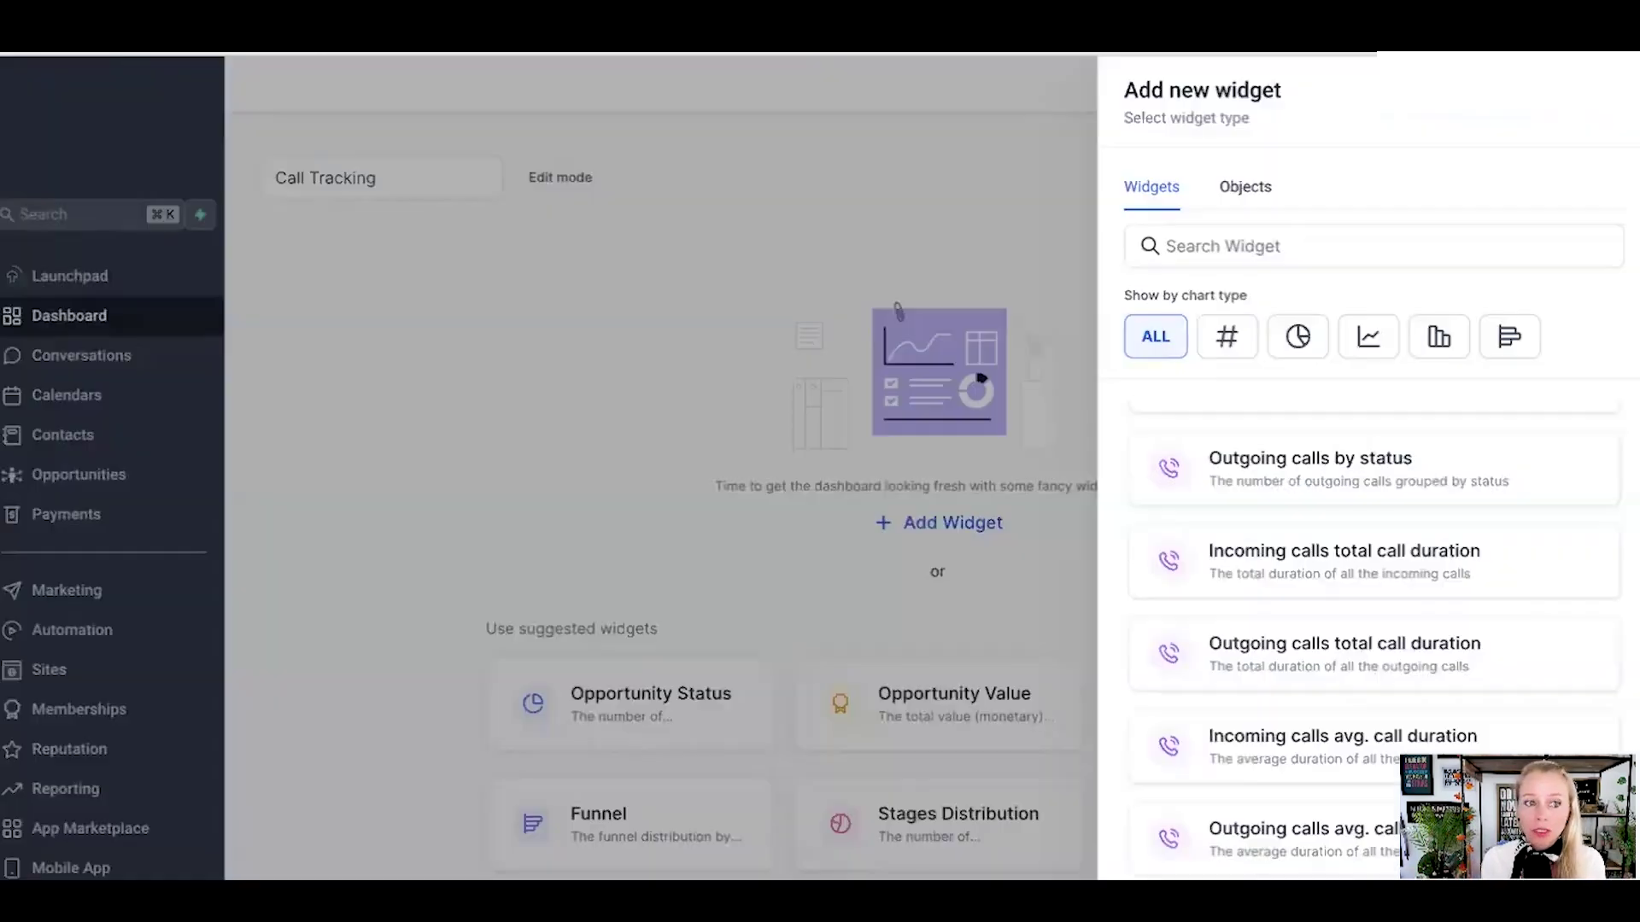
pyautogui.scroll(-1, 1401, 700)
pyautogui.scroll(4, 1357, 586)
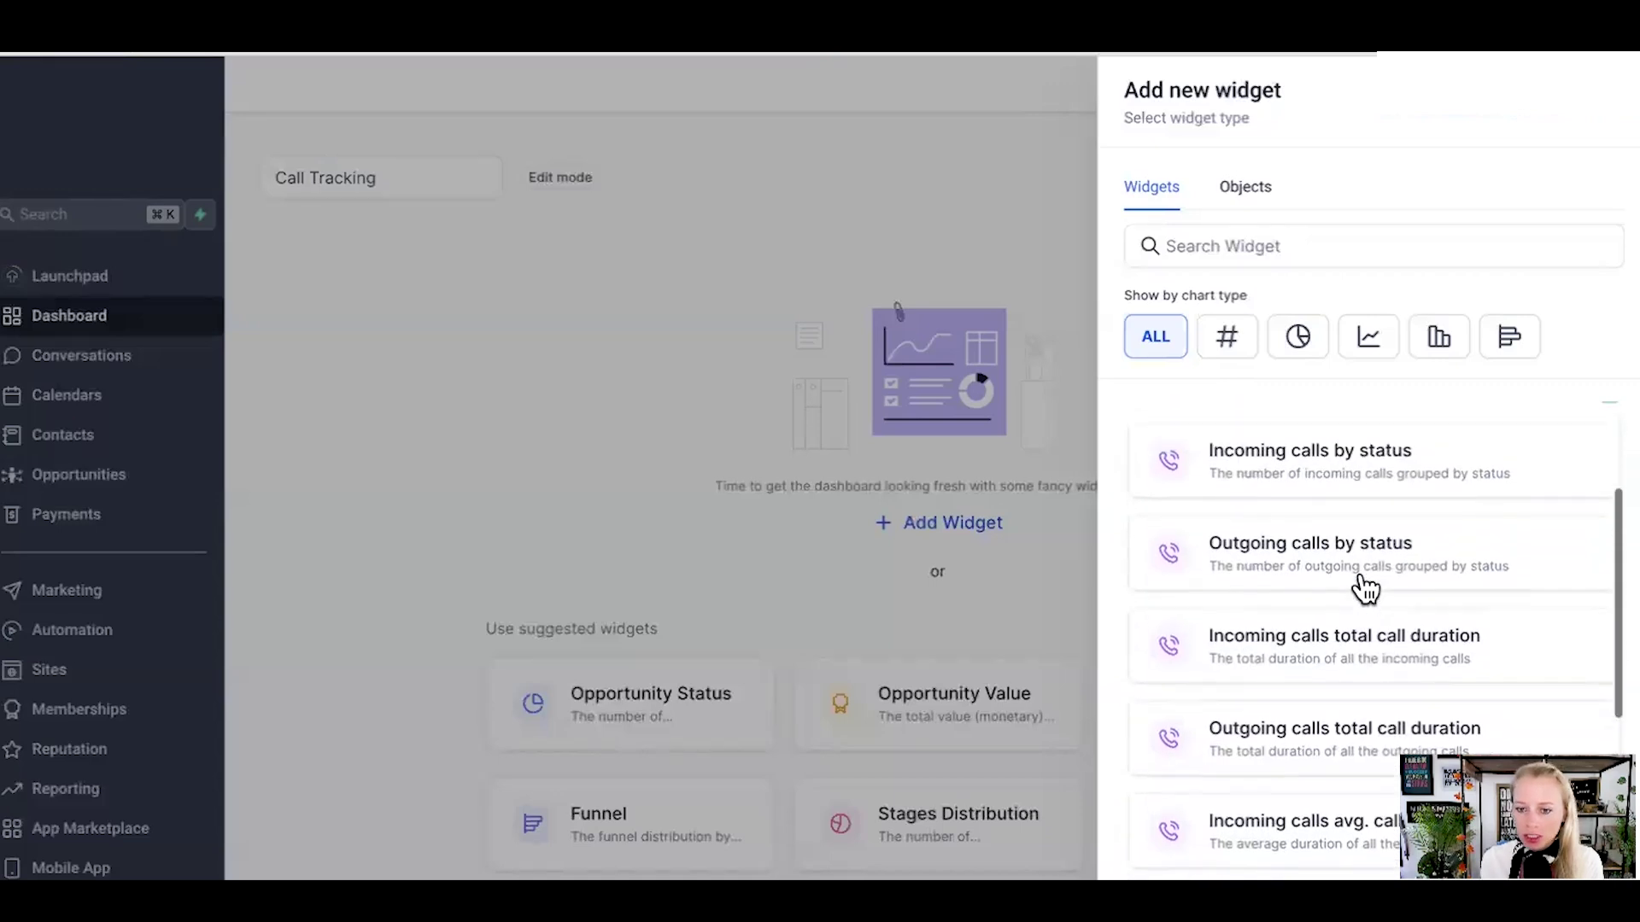
pyautogui.scroll(-2, 1332, 578)
pyautogui.scroll(-3, 1239, 588)
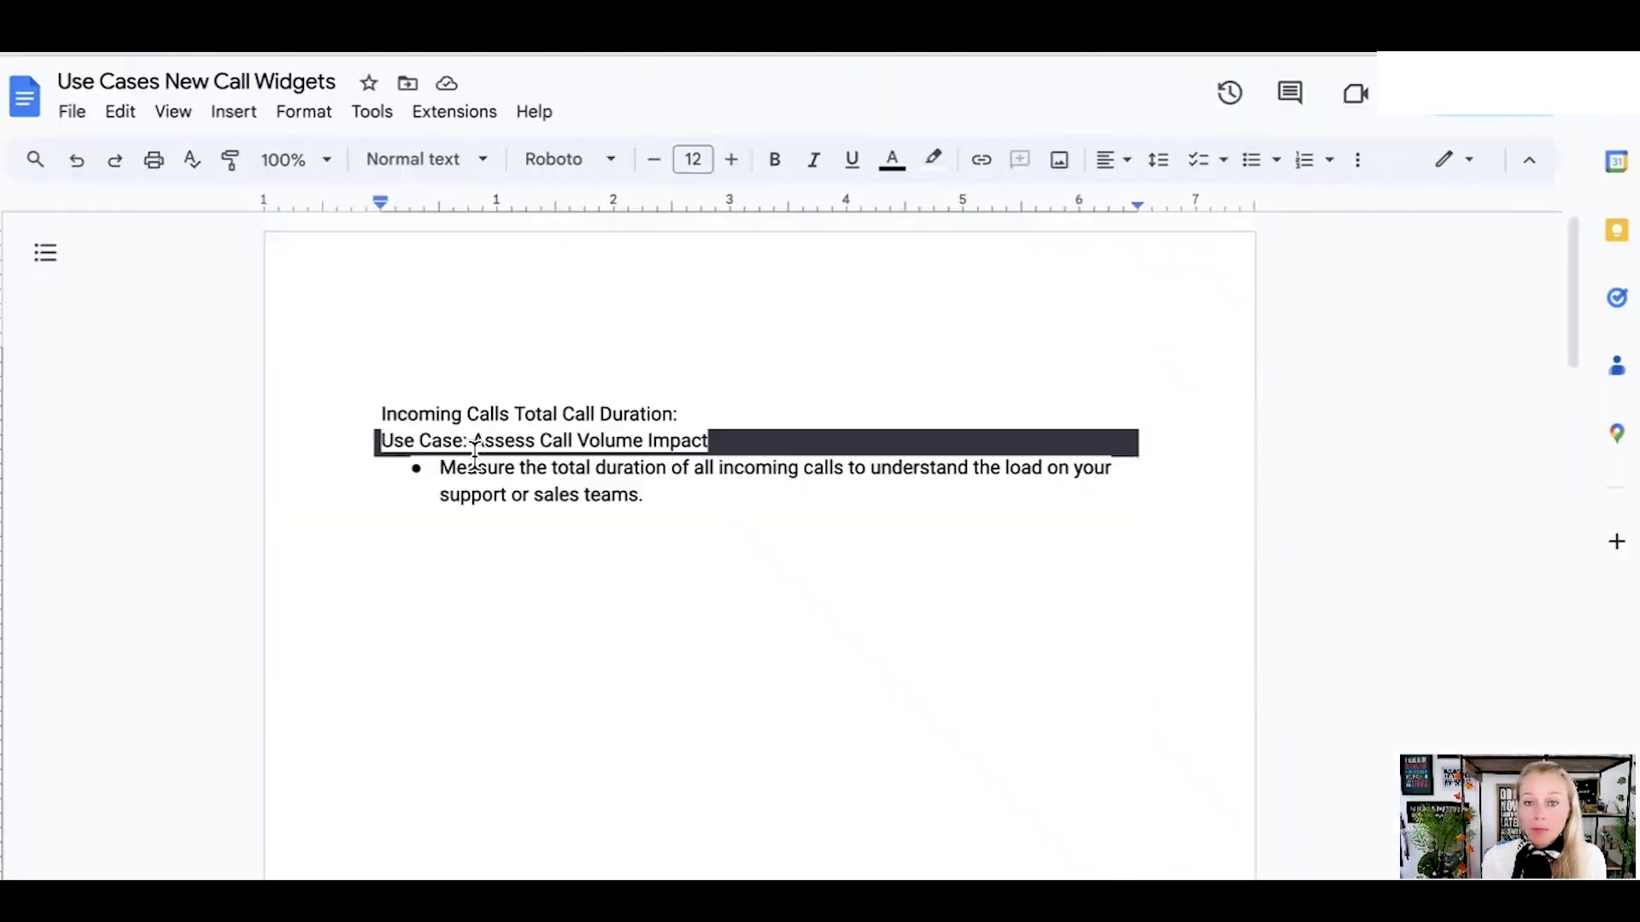
# Highlight the Assess Call Volume Impact use case and its bullets on team load and peak call periods
pyautogui.moveTo(475, 442); pyautogui.dragTo(709, 443)
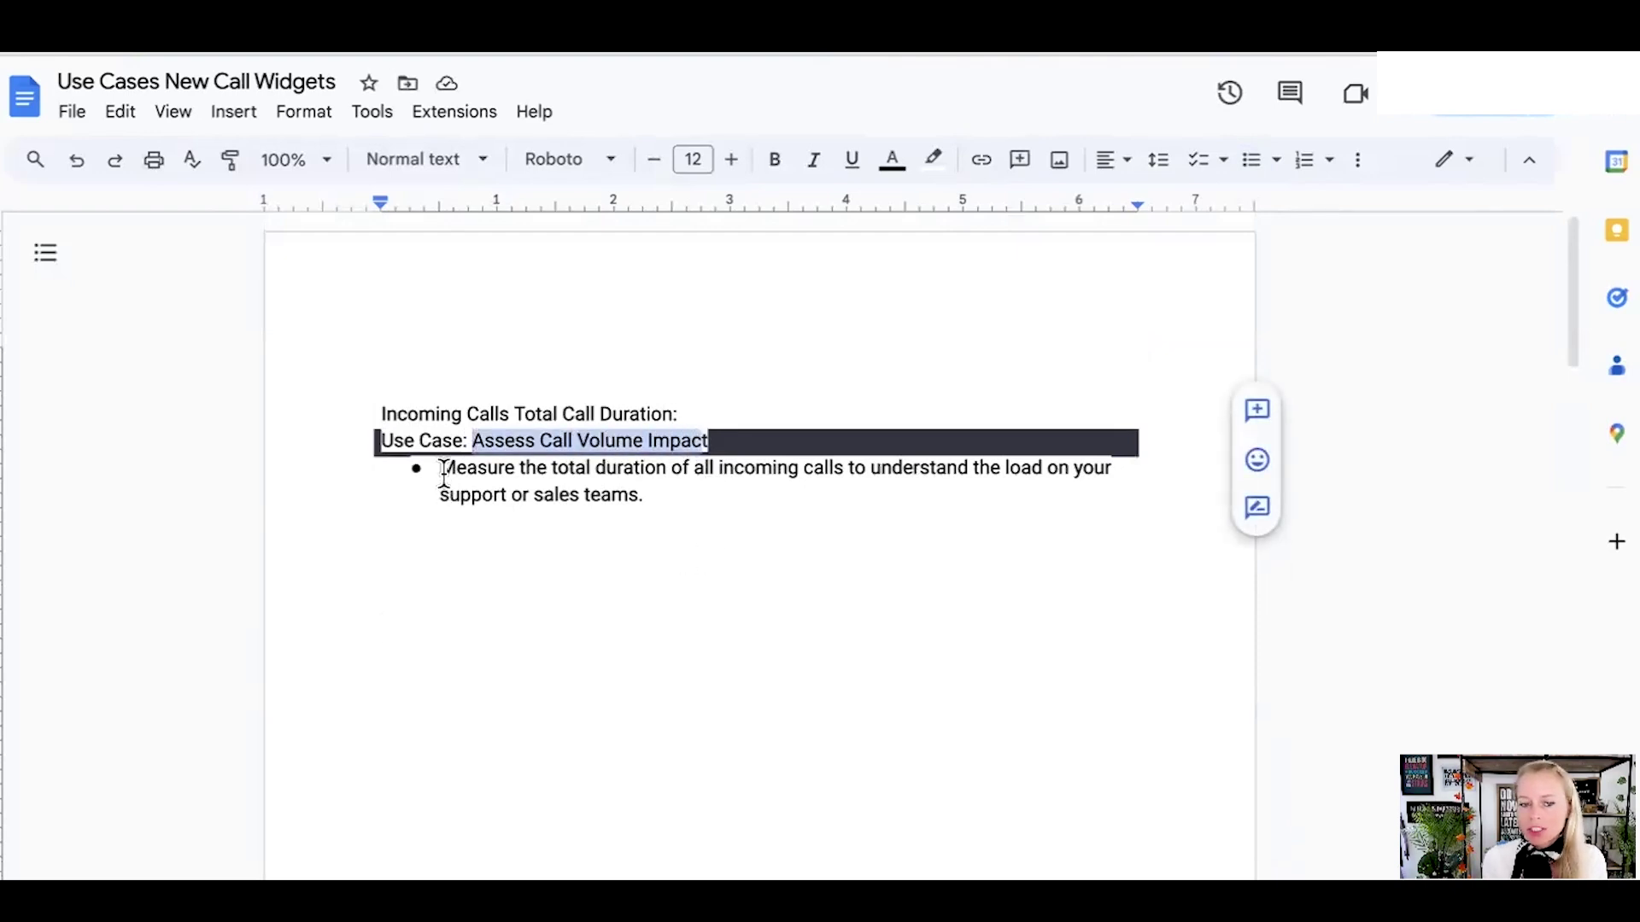
pyautogui.moveTo(440, 468); pyautogui.dragTo(883, 492)
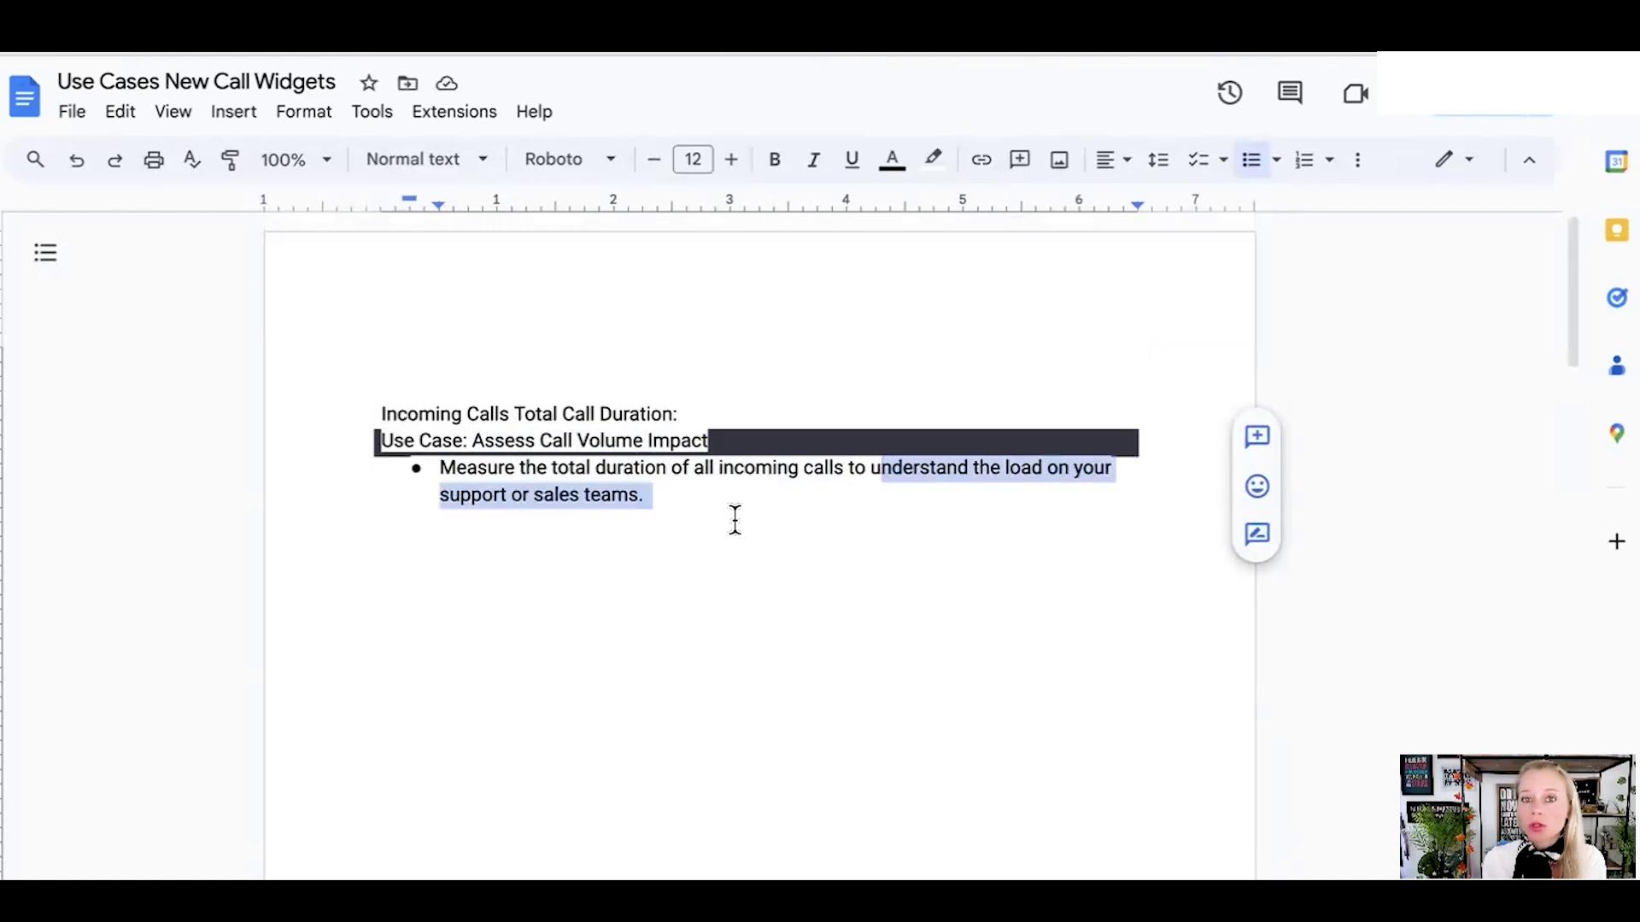
pyautogui.moveTo(844, 468); pyautogui.dragTo(818, 496)
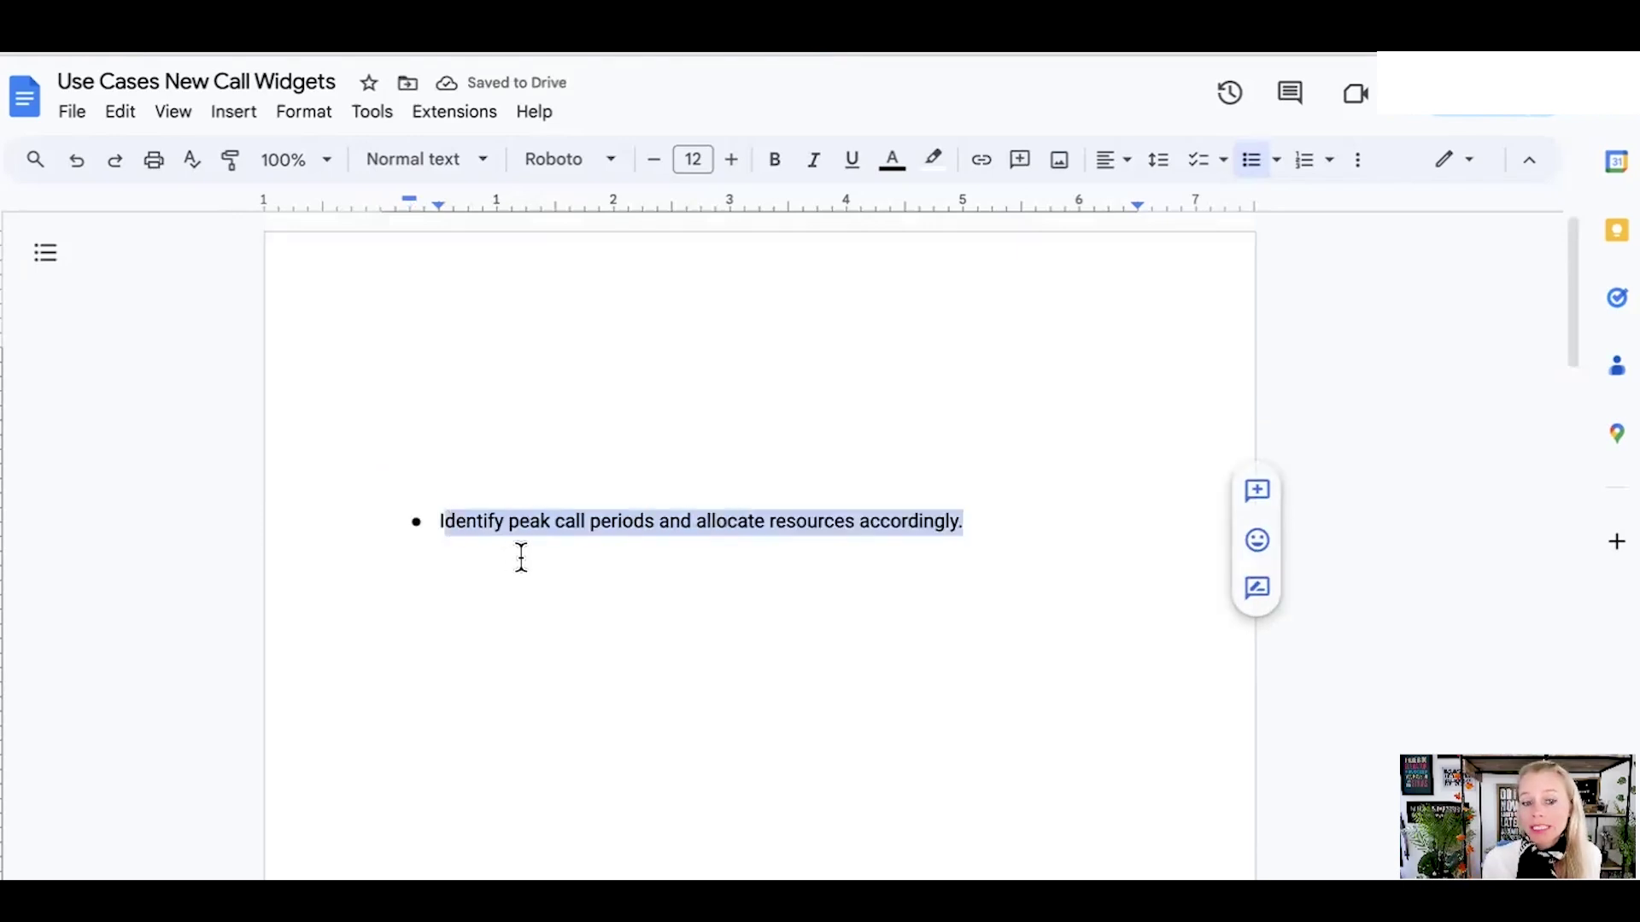
pyautogui.click(521, 556)
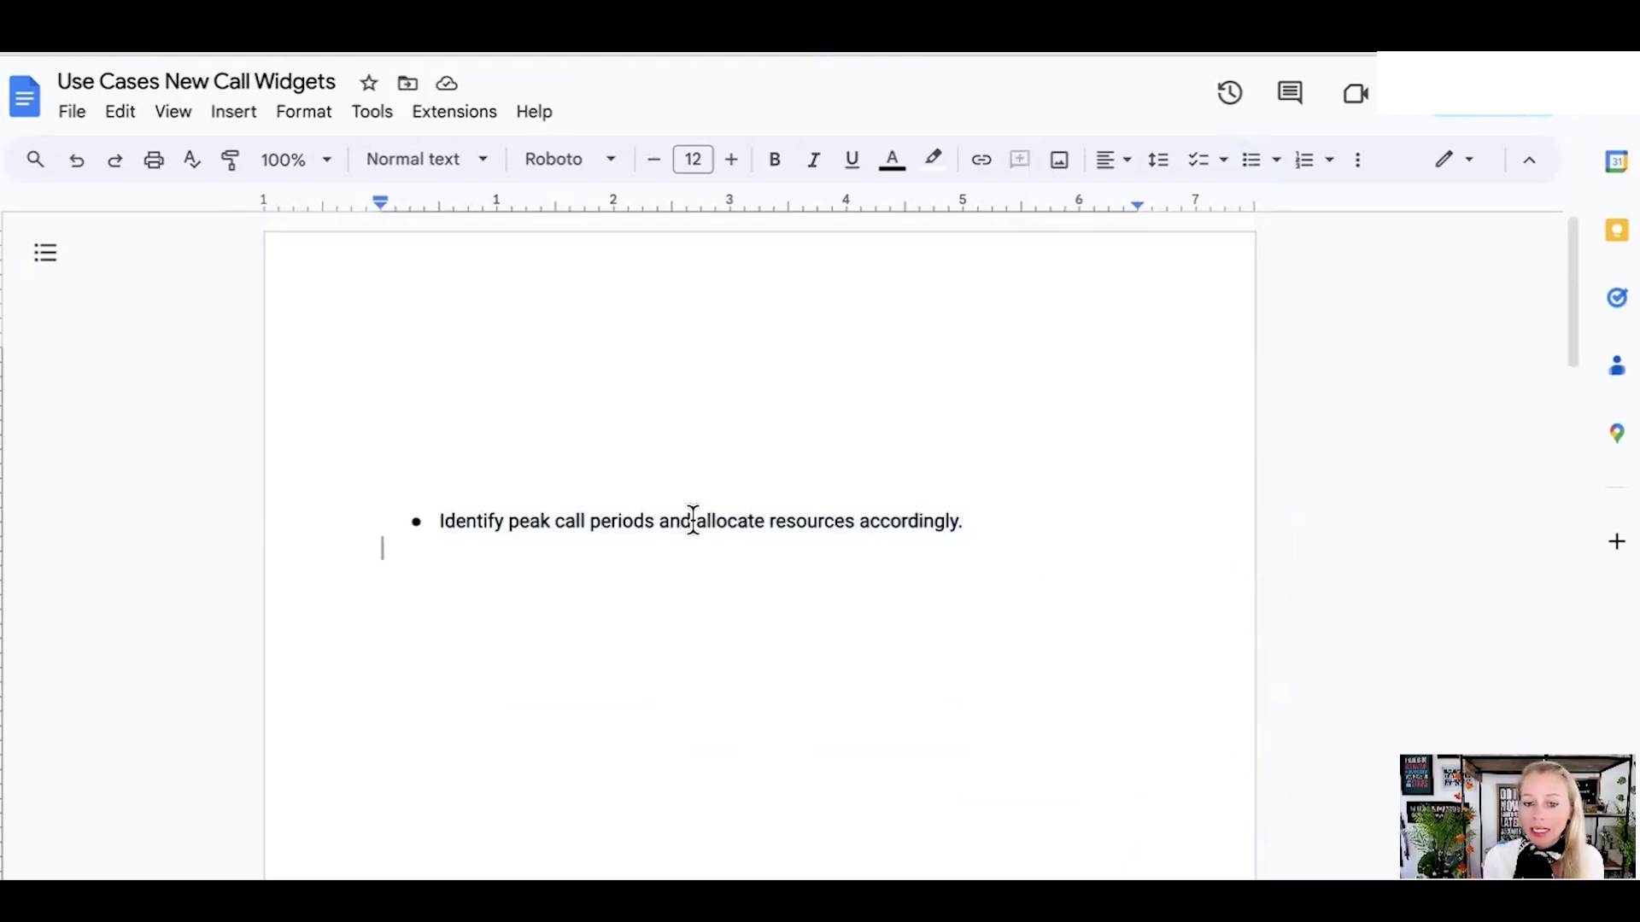
pyautogui.moveTo(695, 521); pyautogui.dragTo(915, 515)
pyautogui.click(991, 519)
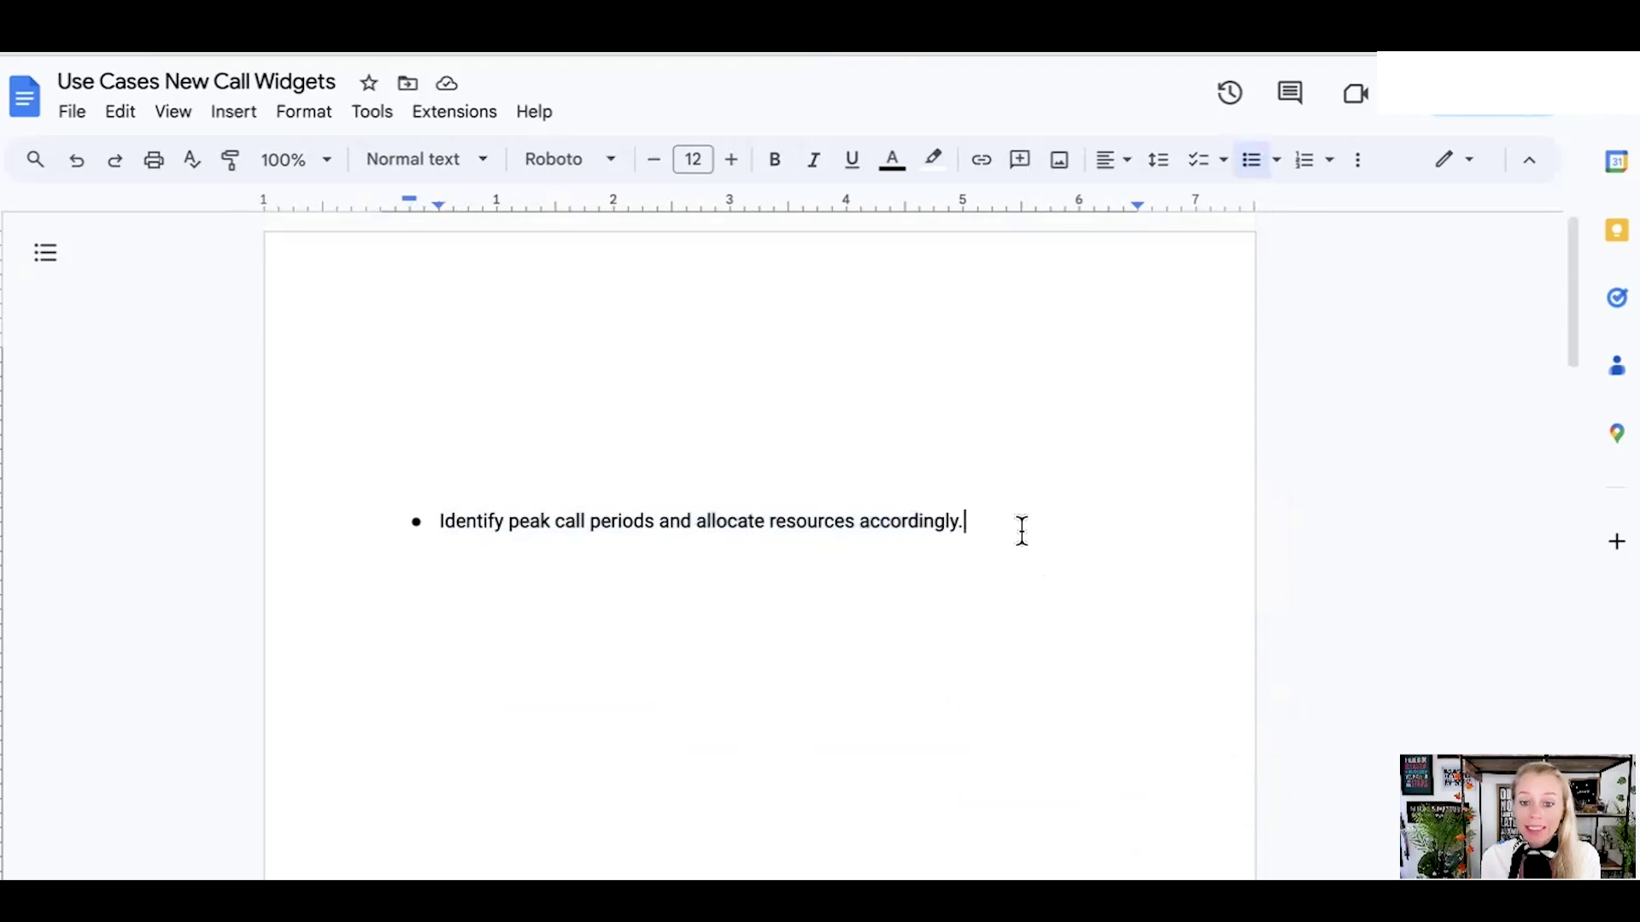
pyautogui.moveTo(1016, 525); pyautogui.dragTo(248, 168)
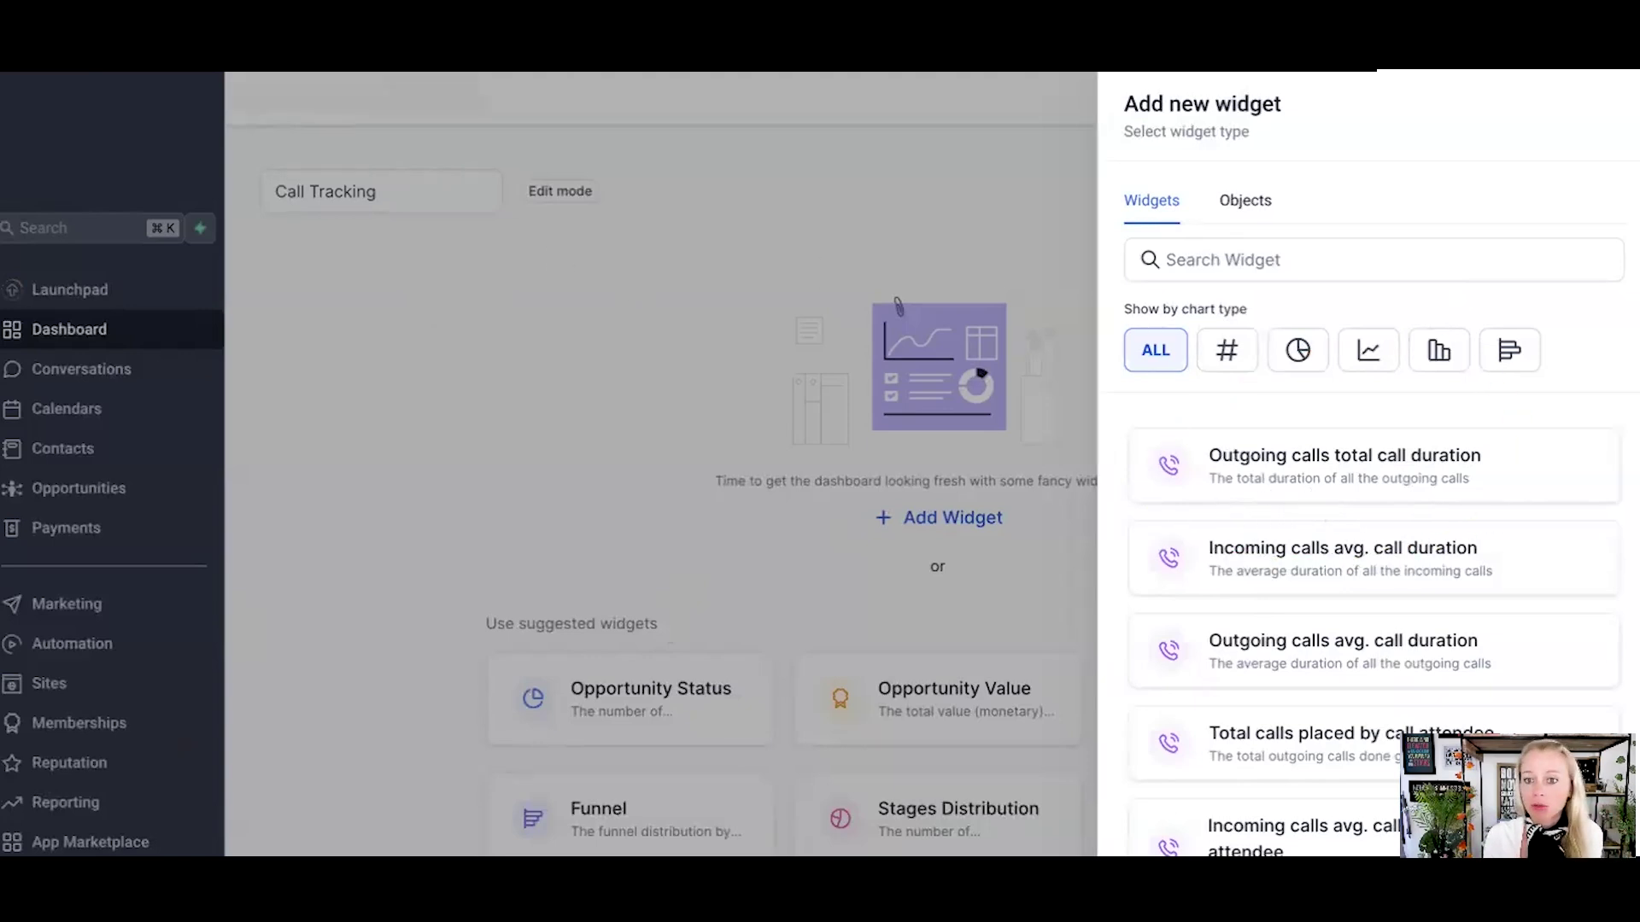
# Back in the use cases document, highlight the first Evaluate Sales Effort bullet, then scroll further down
pyautogui.click(325, 59)
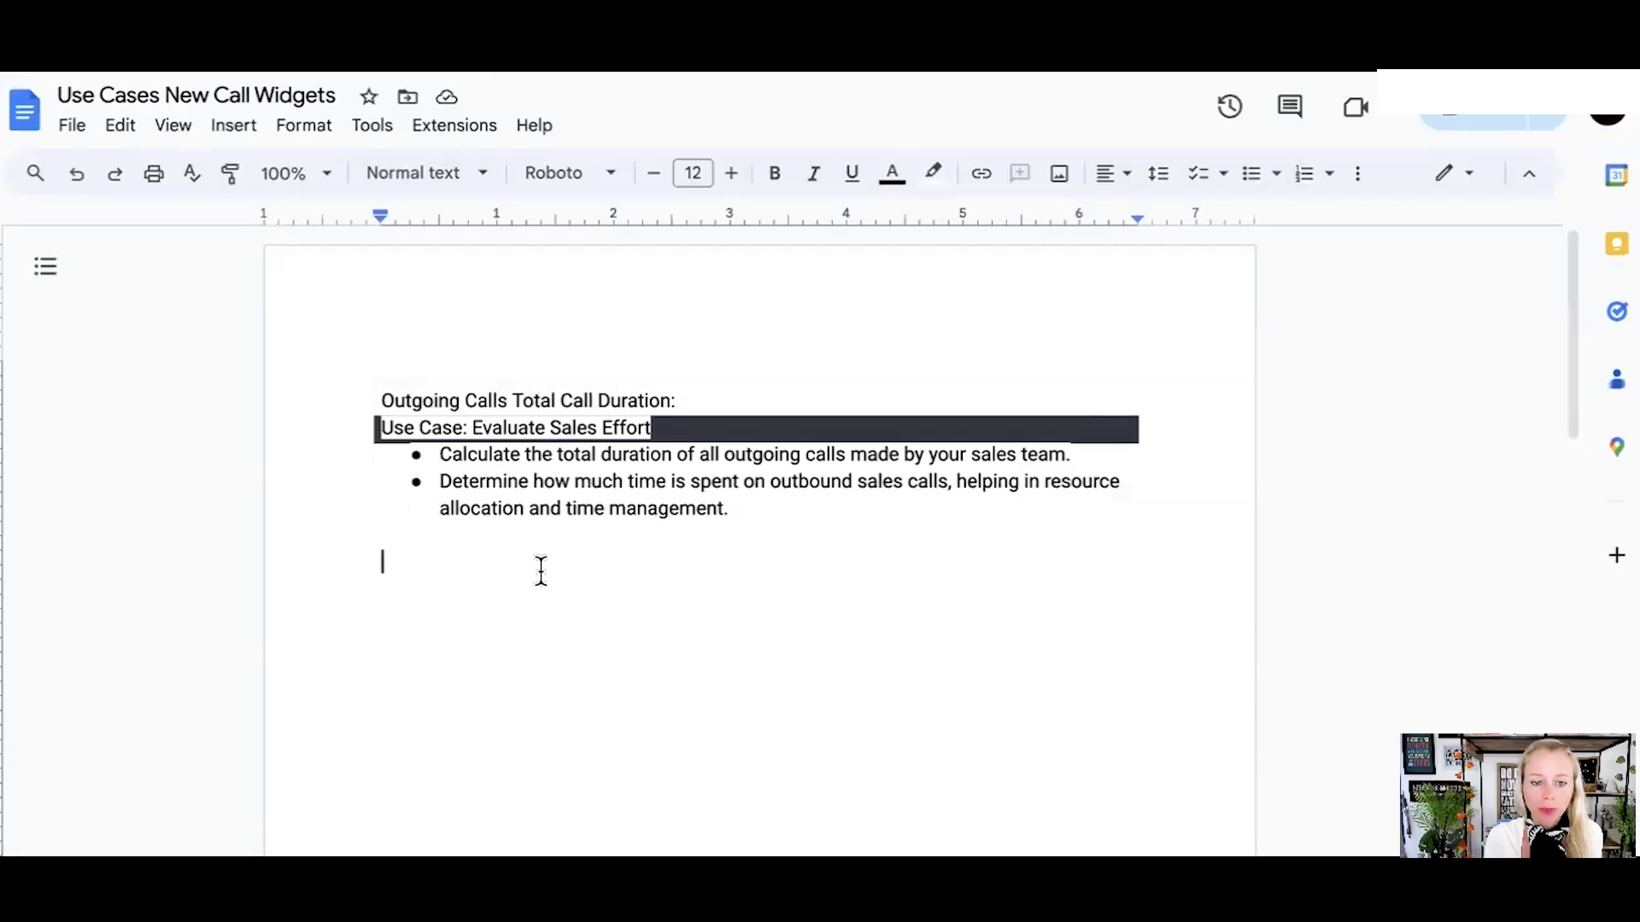
pyautogui.click(472, 562)
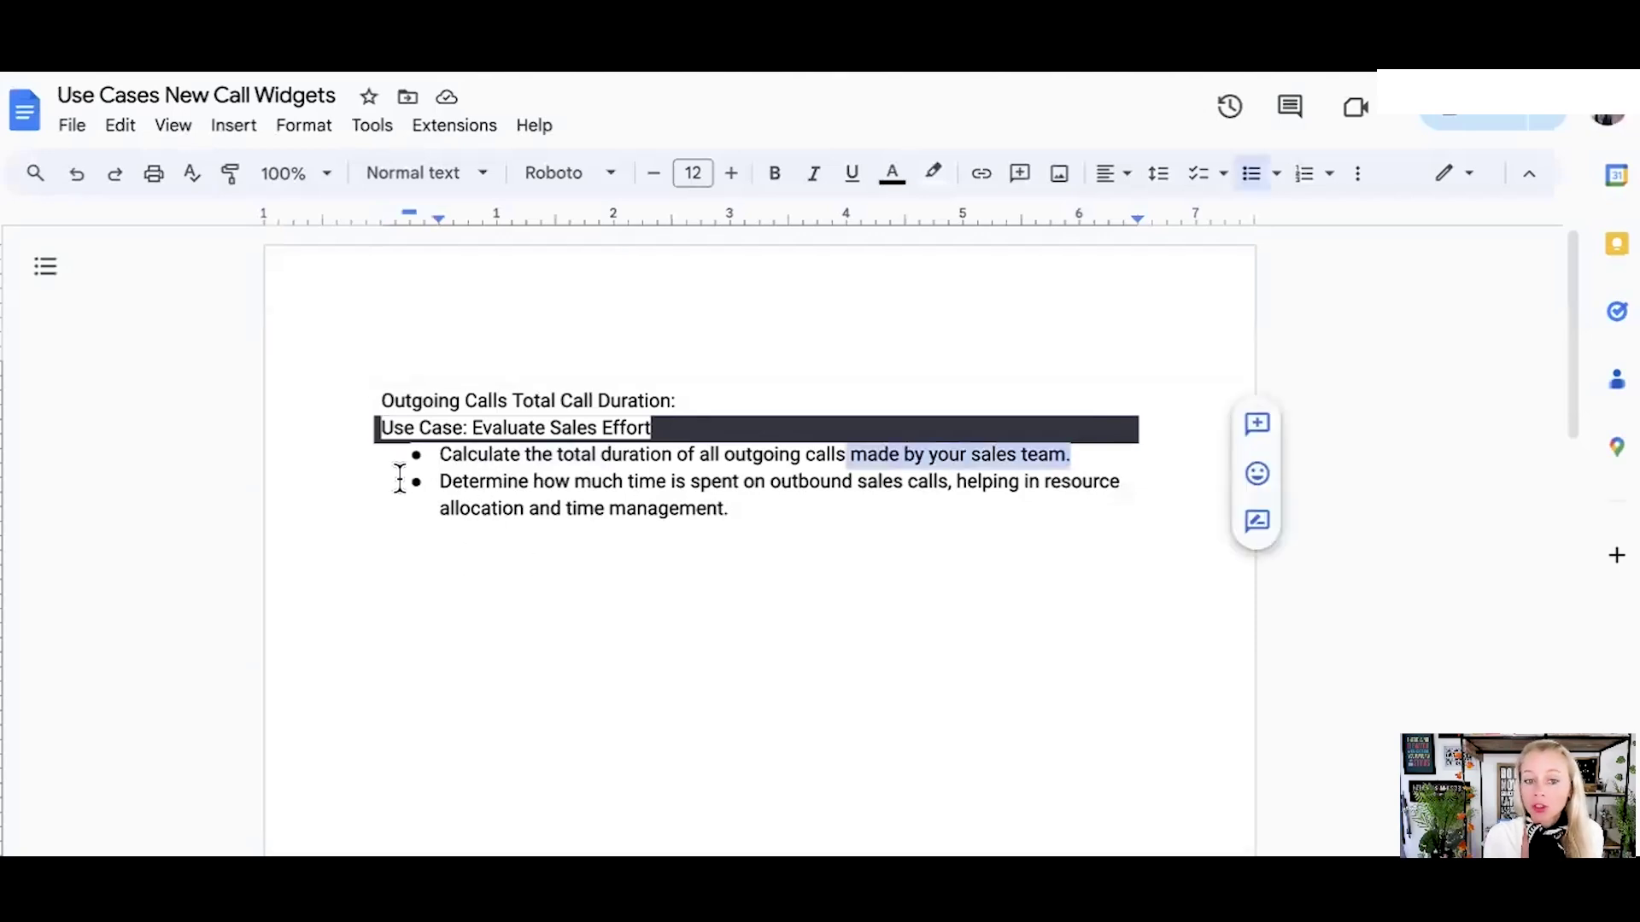
pyautogui.moveTo(440, 454); pyautogui.dragTo(1010, 469)
pyautogui.click(957, 483)
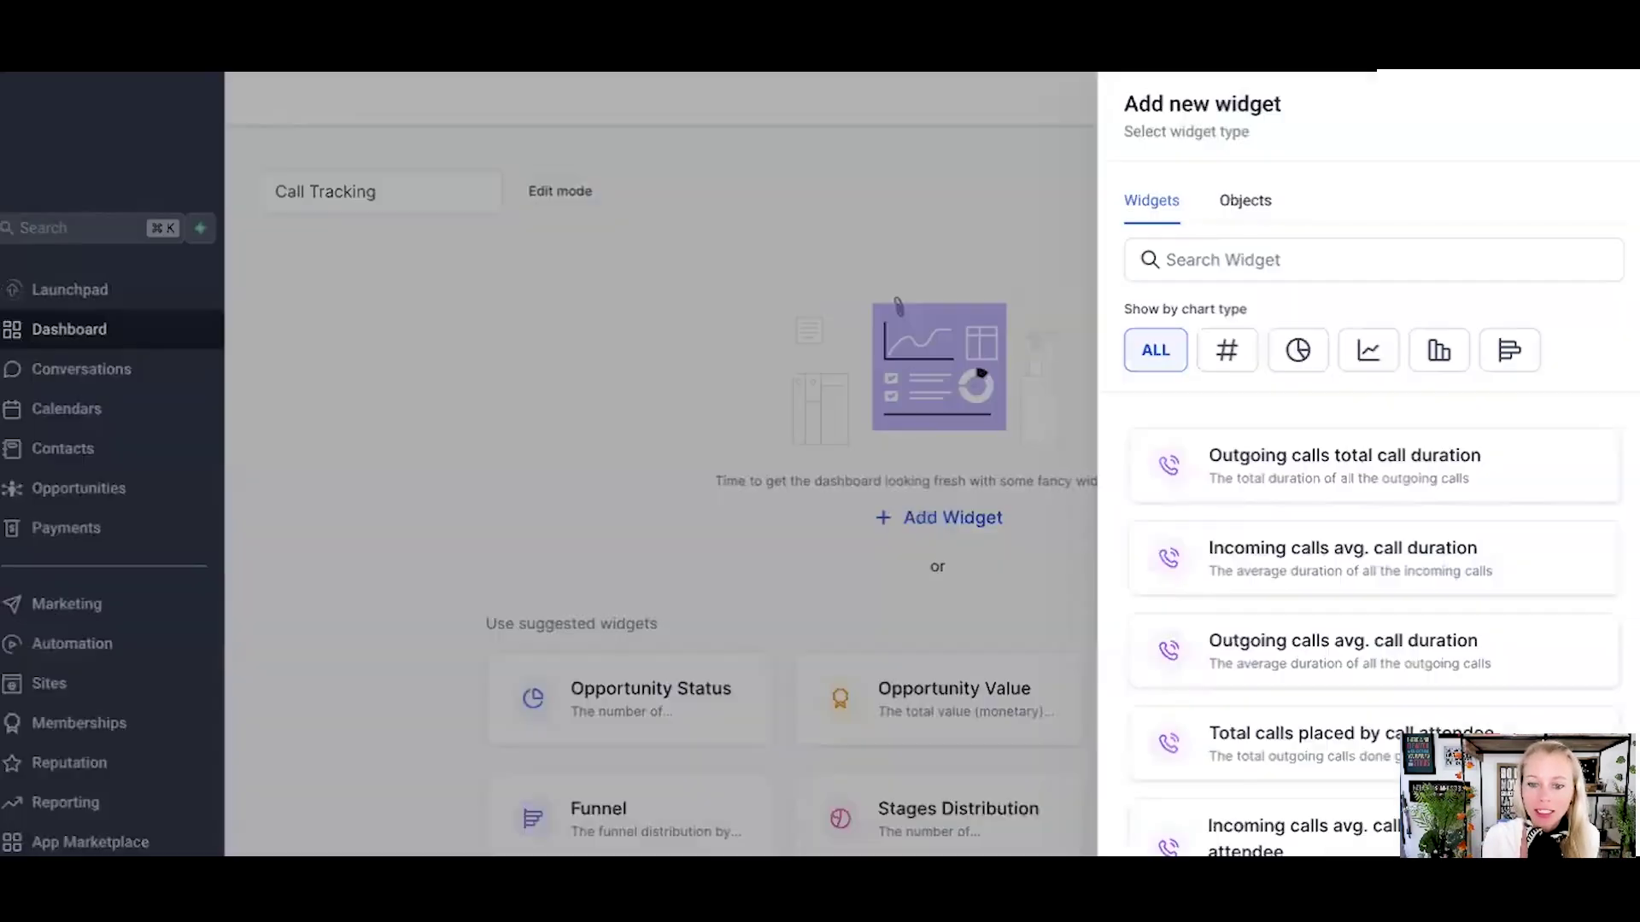
pyautogui.scroll(-2, 1250, 529)
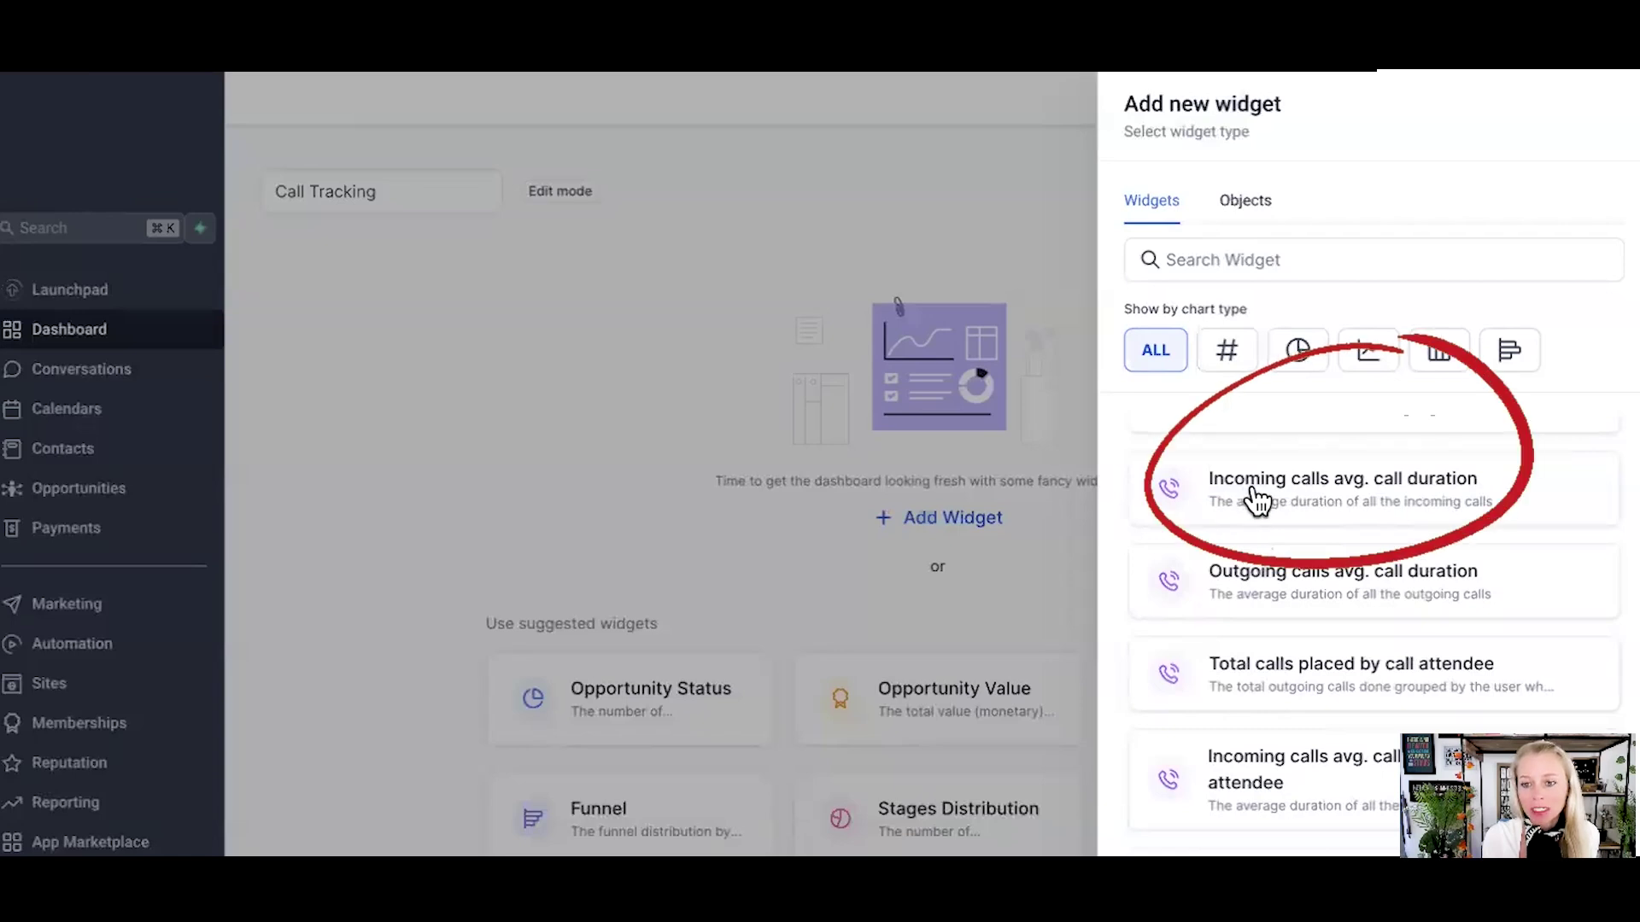
pyautogui.scroll(-1, 1401, 525)
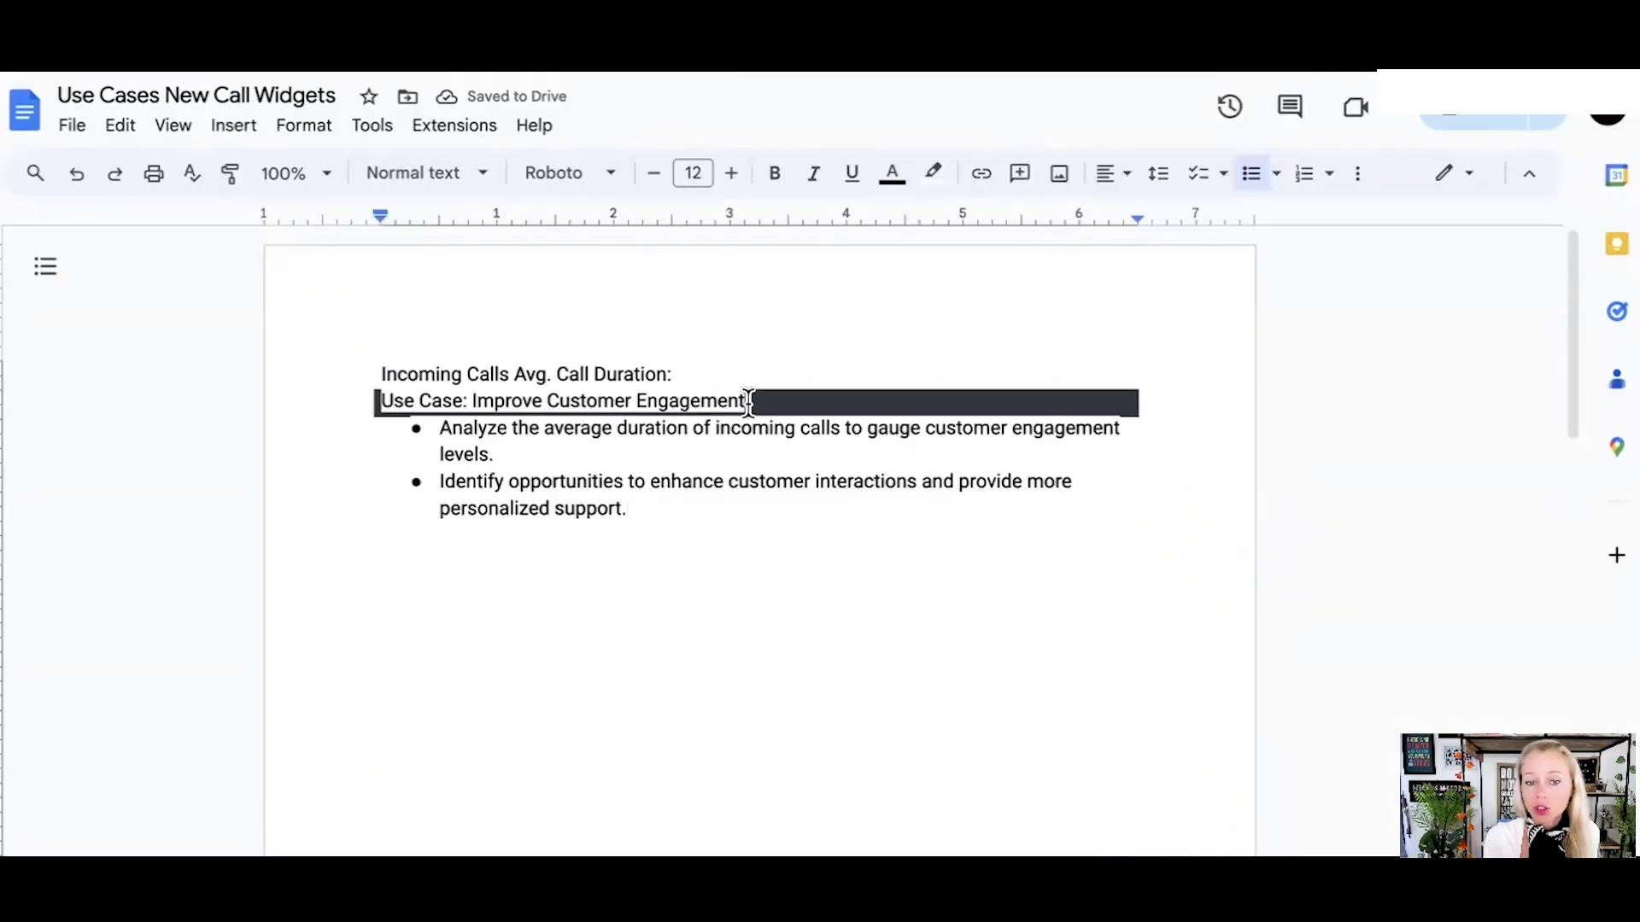
# Highlight Improve Customer Engagement and its bullets on gauging engagement and enhancing customer interactions
pyautogui.moveTo(748, 402); pyautogui.dragTo(501, 453)
pyautogui.click(470, 504)
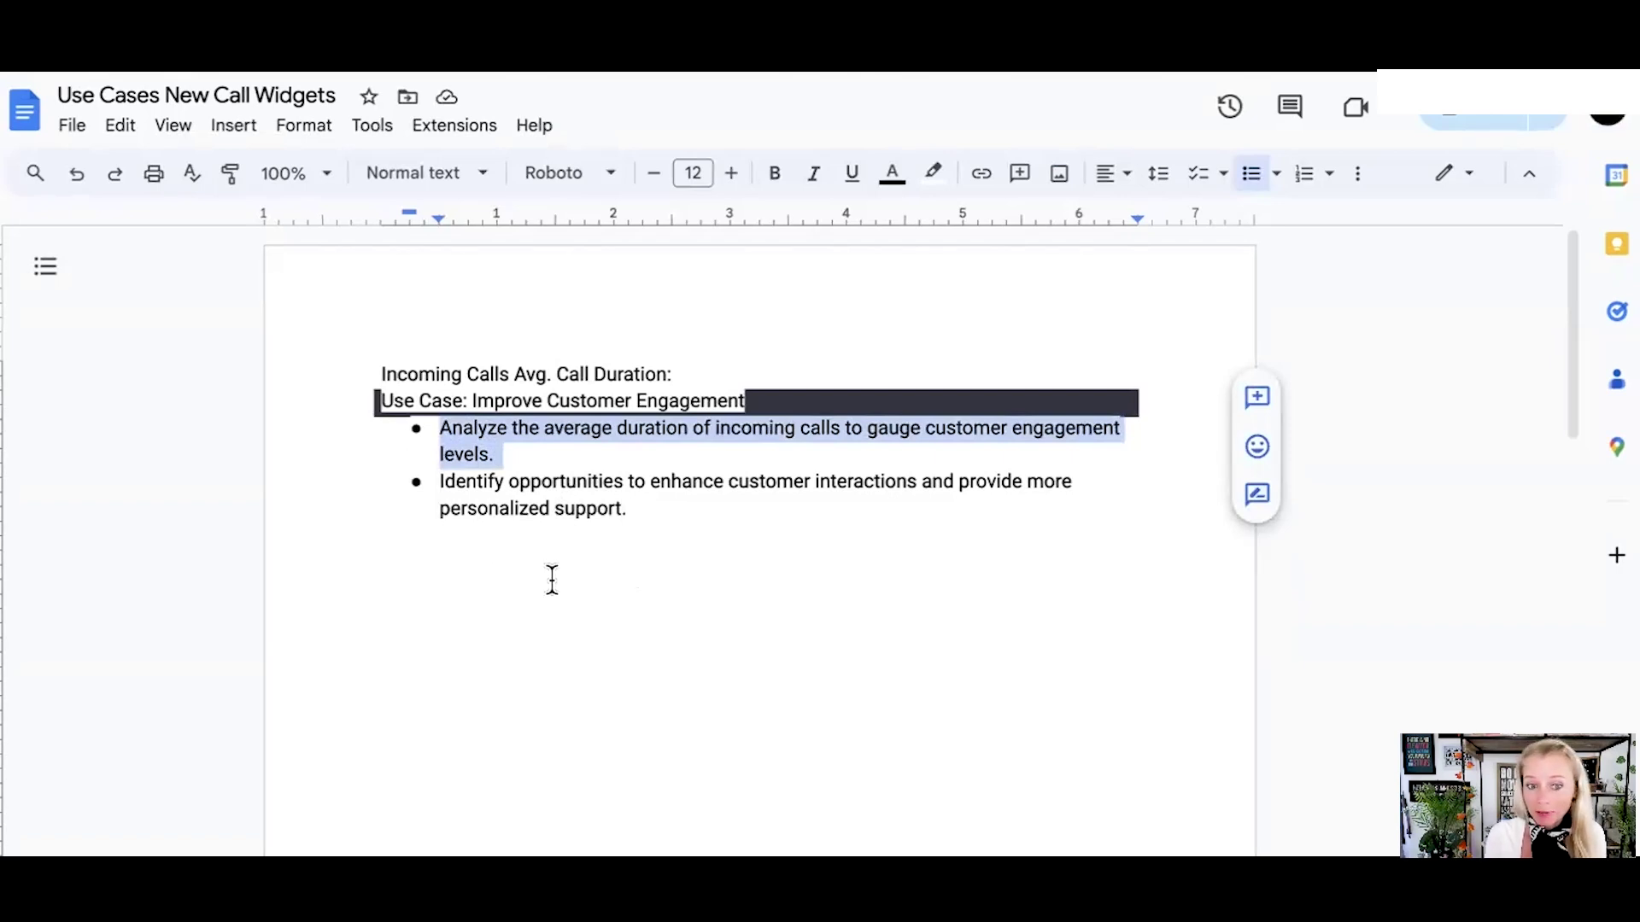
pyautogui.moveTo(439, 483); pyautogui.dragTo(644, 504)
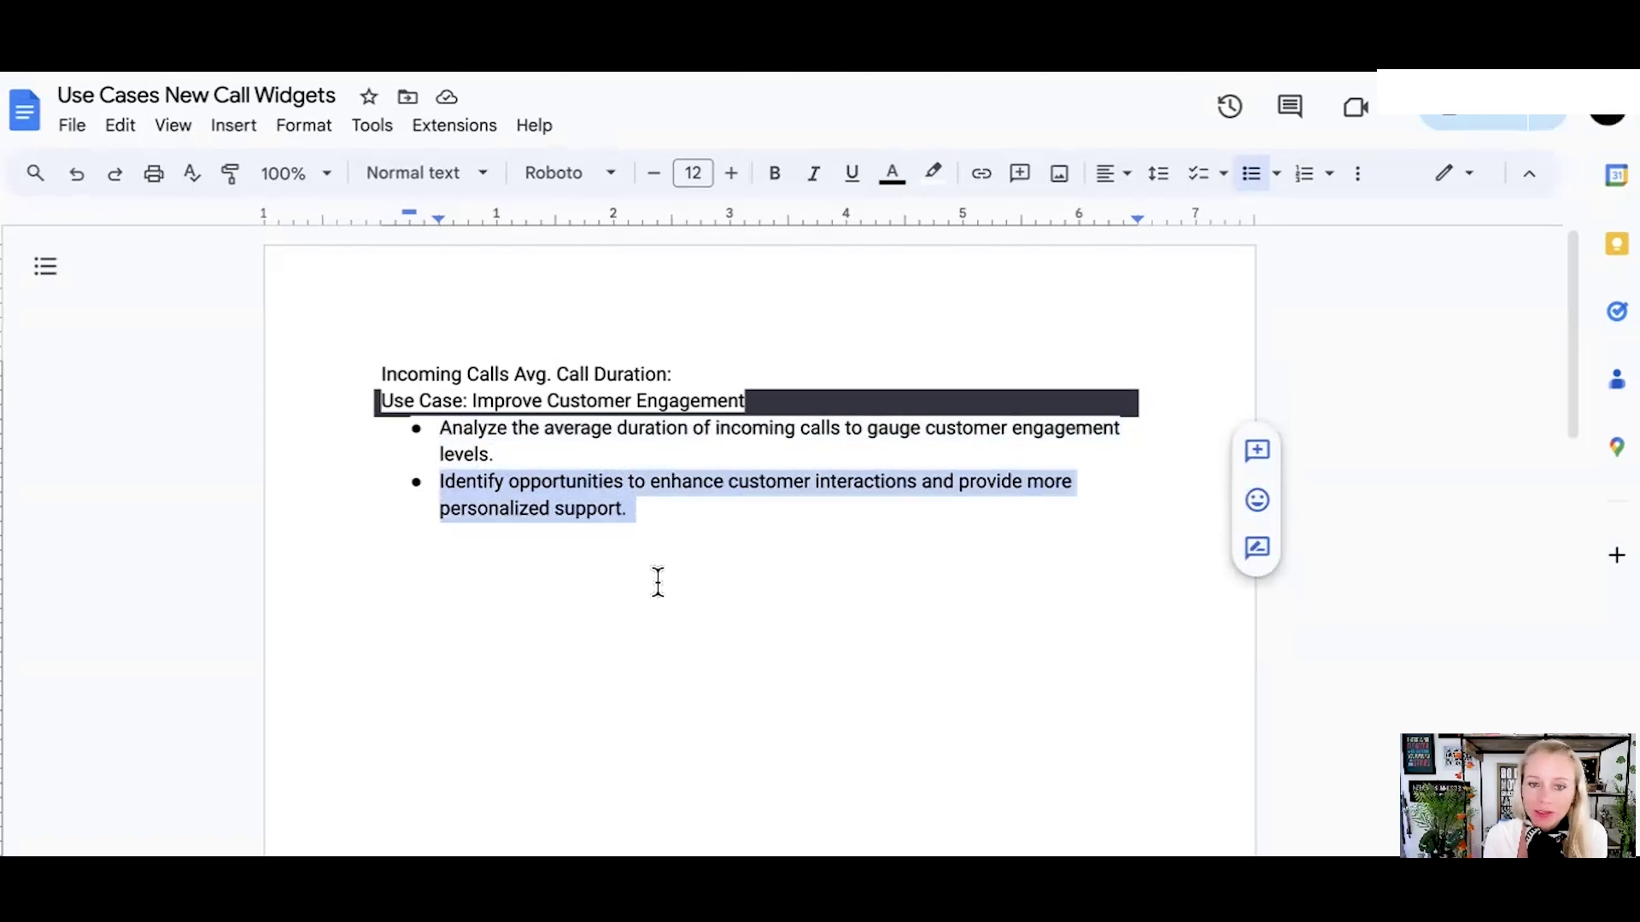
pyautogui.click(633, 508)
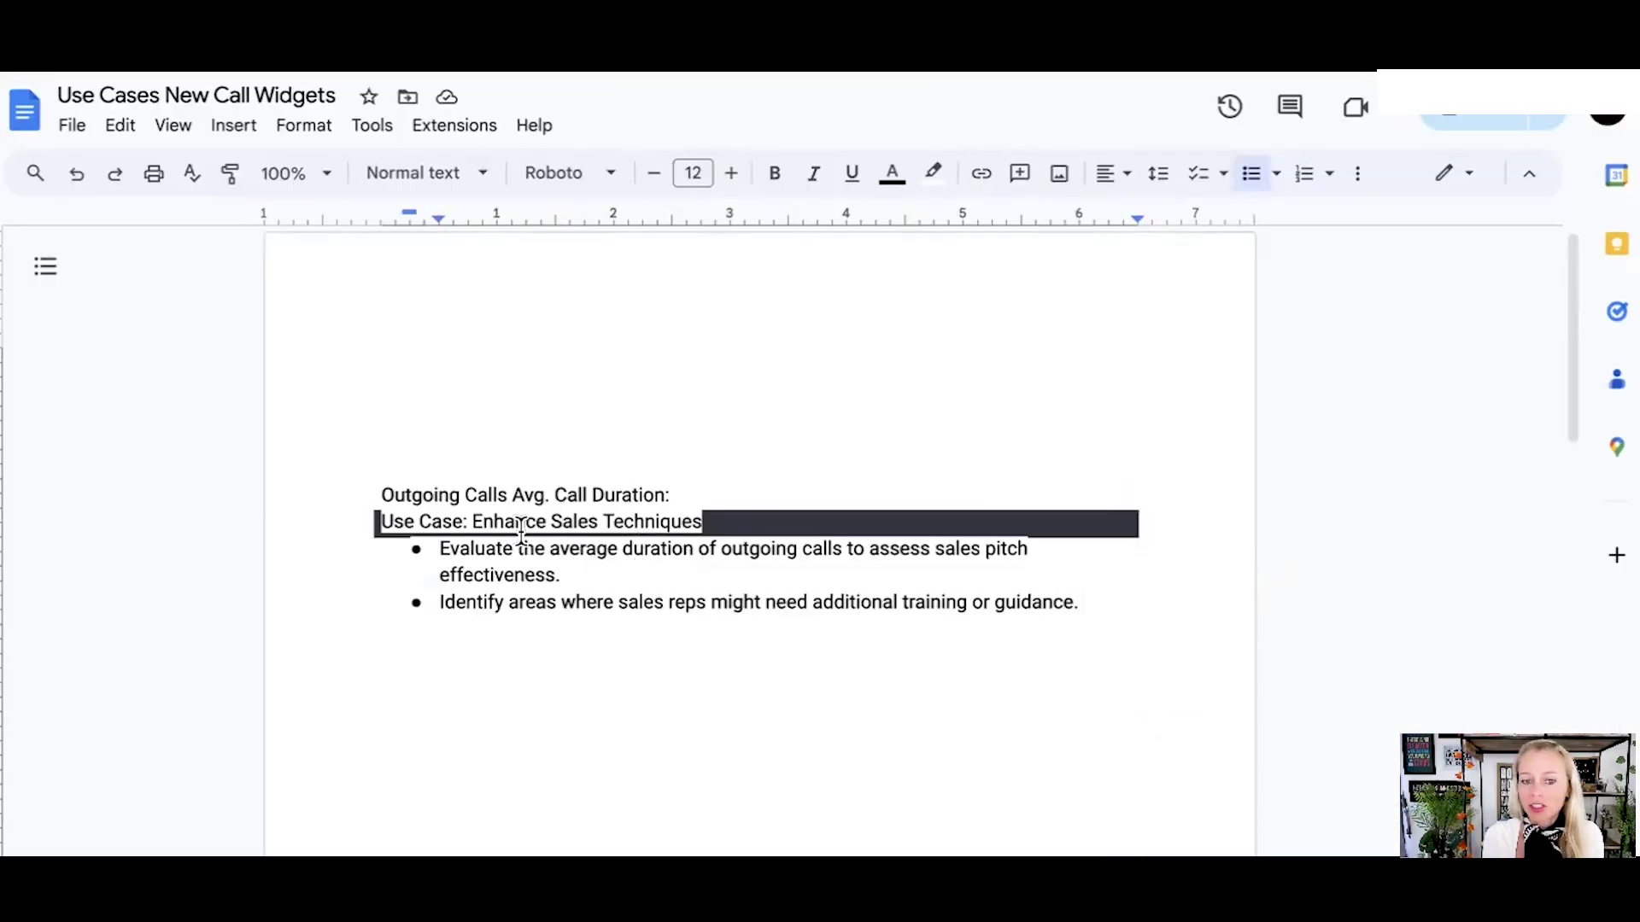
# Highlight Enhance Sales Techniques and its bullets on outgoing call duration and training or guidance
pyautogui.moveTo(473, 521); pyautogui.dragTo(700, 521)
pyautogui.click(481, 523)
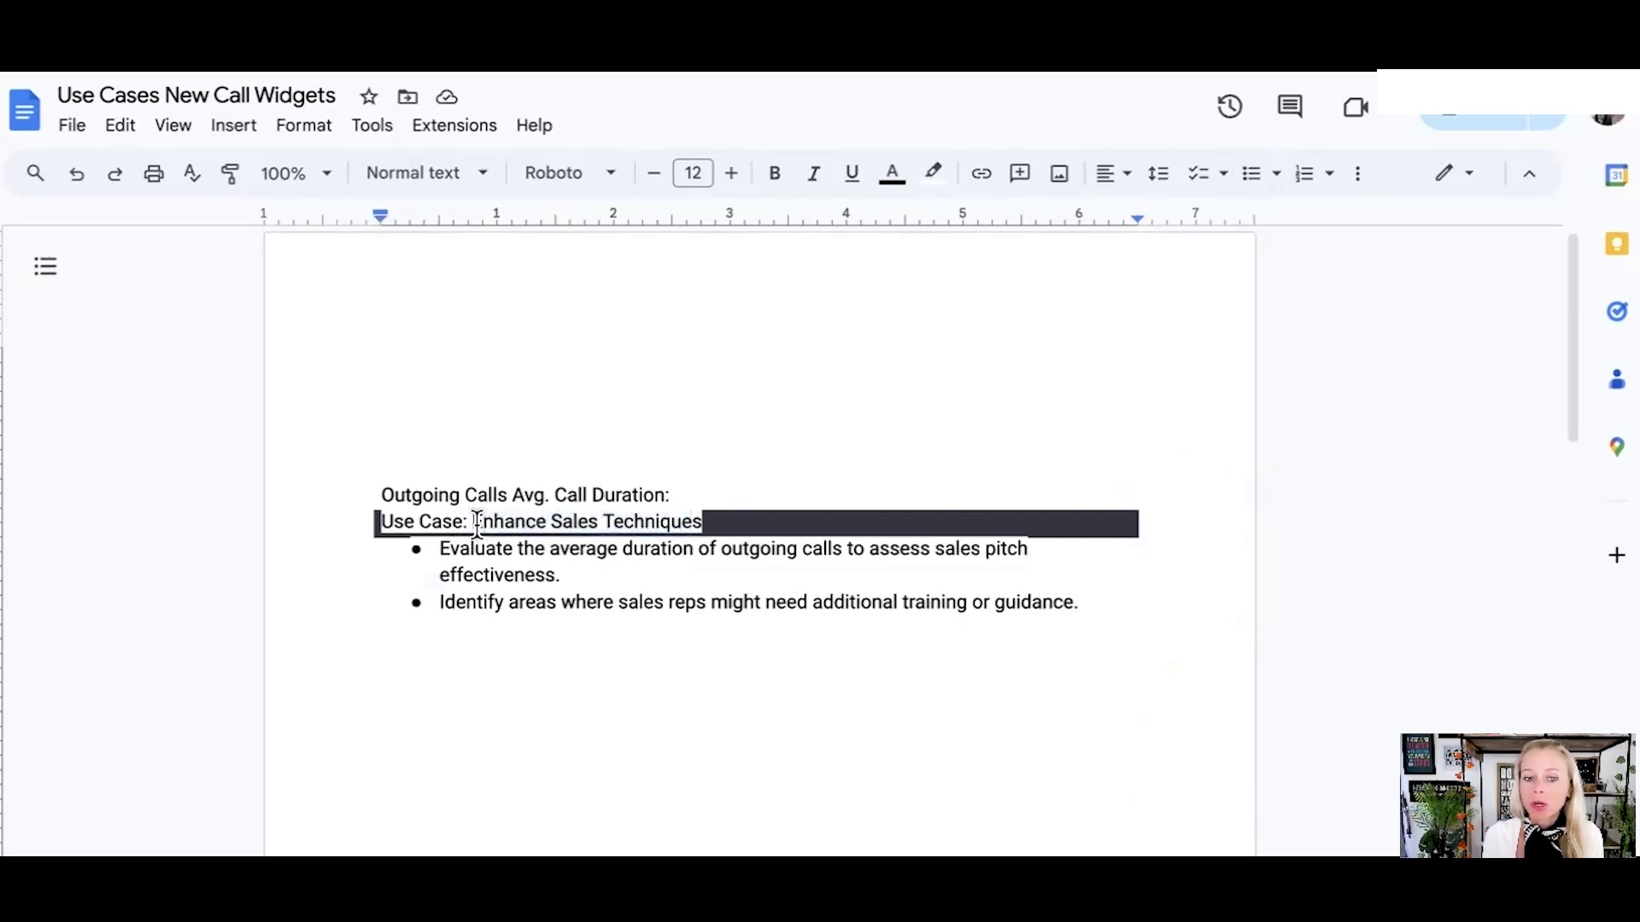
pyautogui.moveTo(474, 523); pyautogui.dragTo(686, 523)
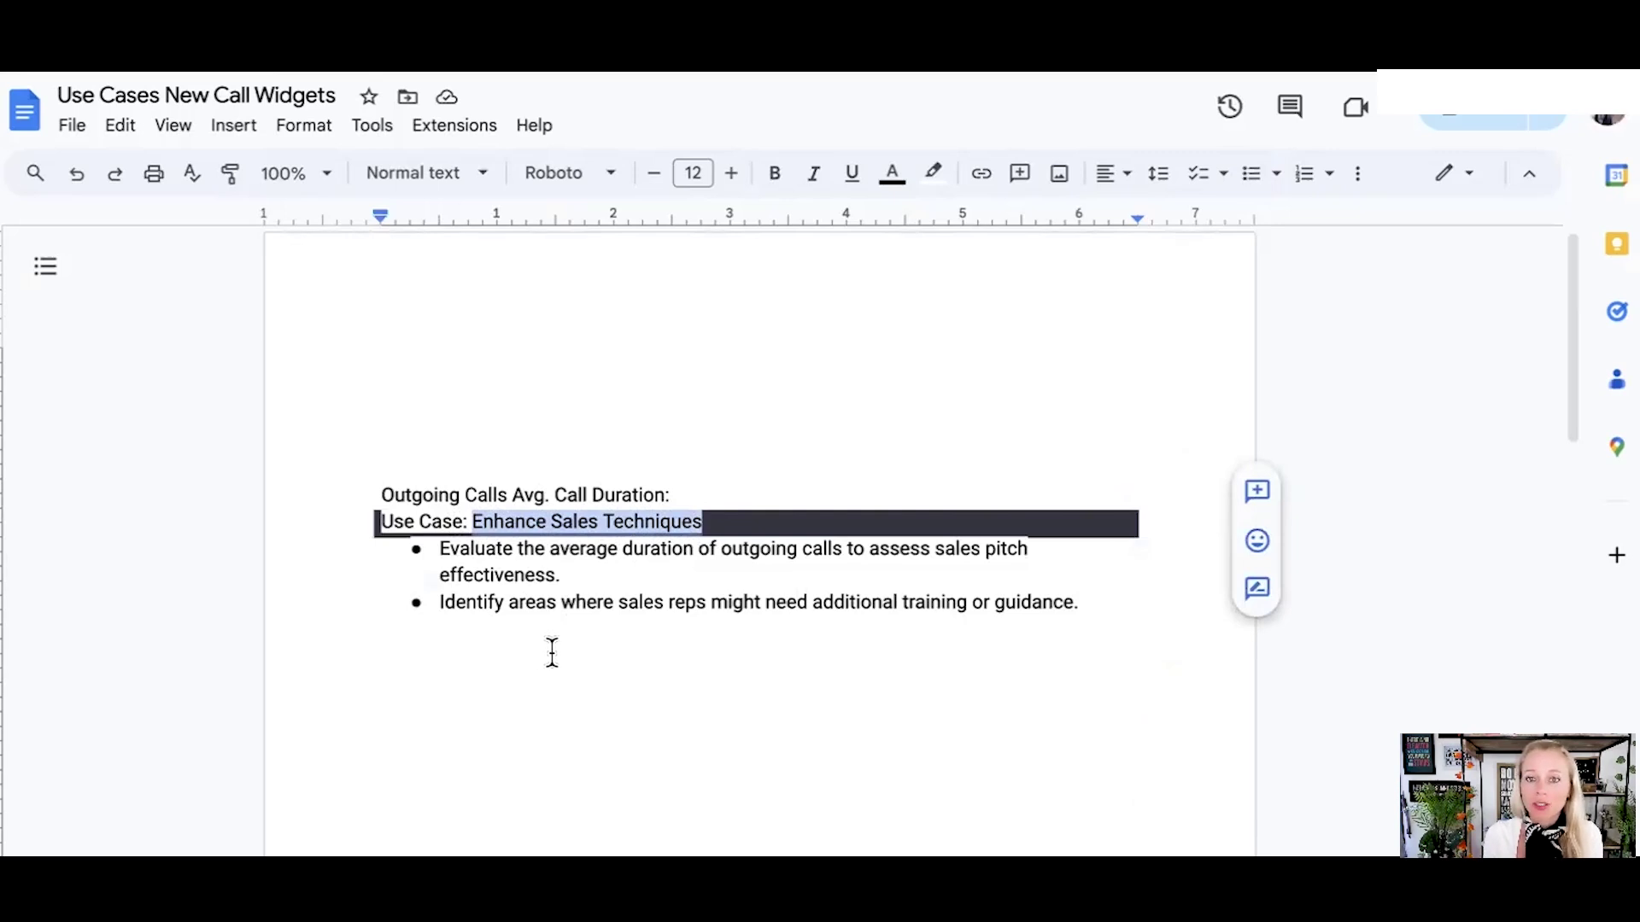
pyautogui.moveTo(549, 549); pyautogui.dragTo(981, 563)
pyautogui.click(565, 566)
pyautogui.moveTo(564, 565); pyautogui.dragTo(440, 561)
pyautogui.scroll(-1, 589, 561)
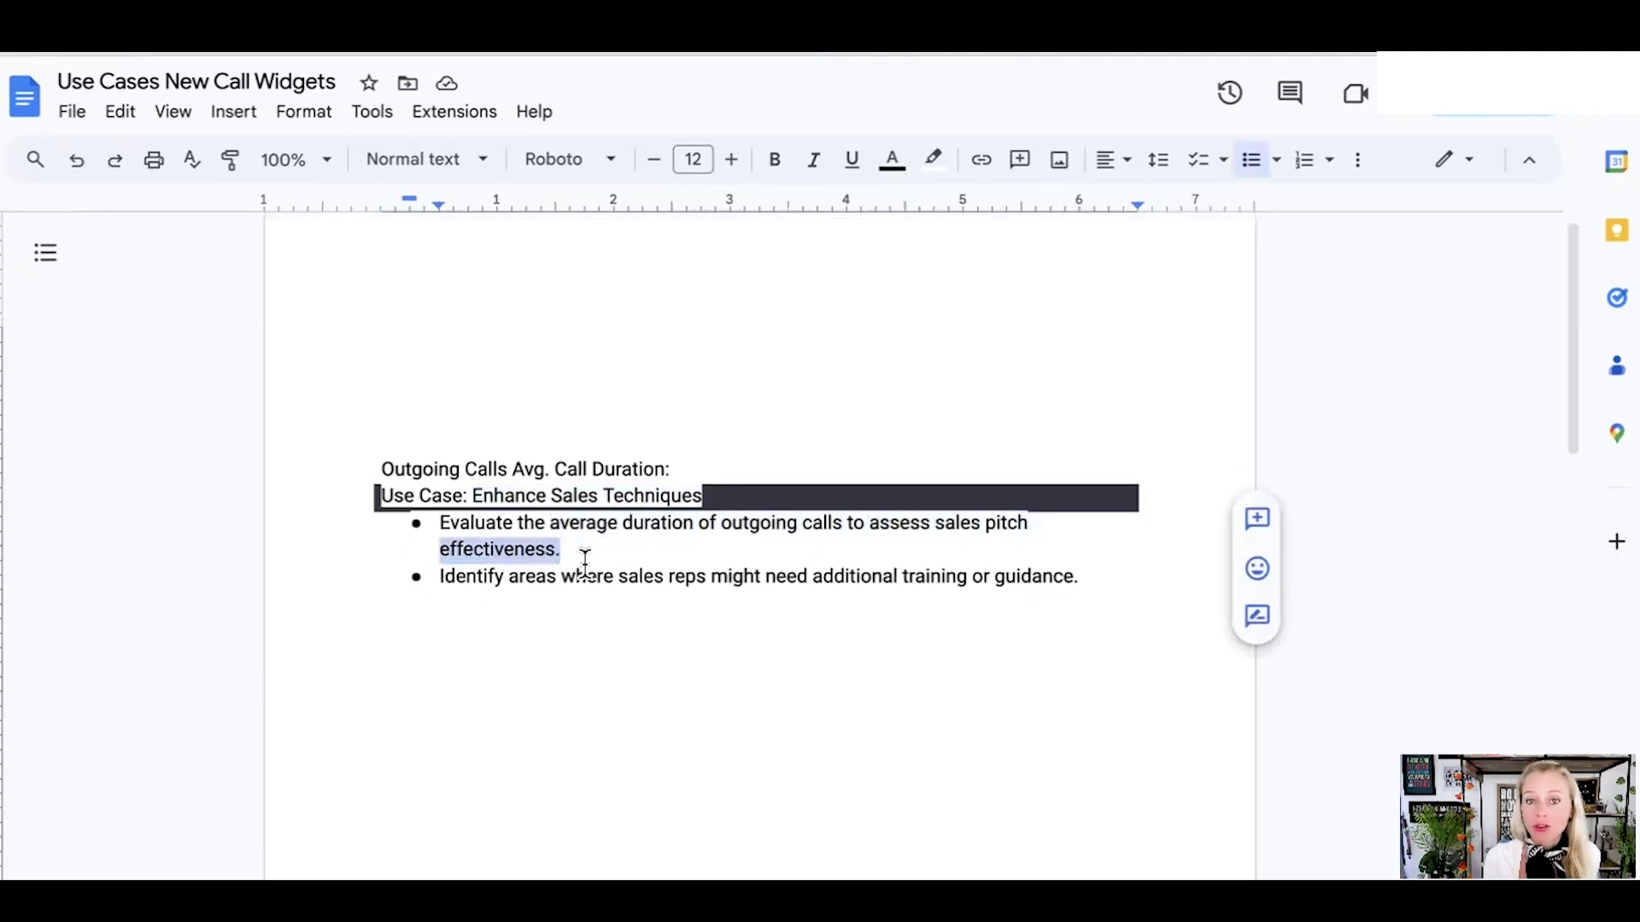
pyautogui.moveTo(562, 546); pyautogui.dragTo(440, 547)
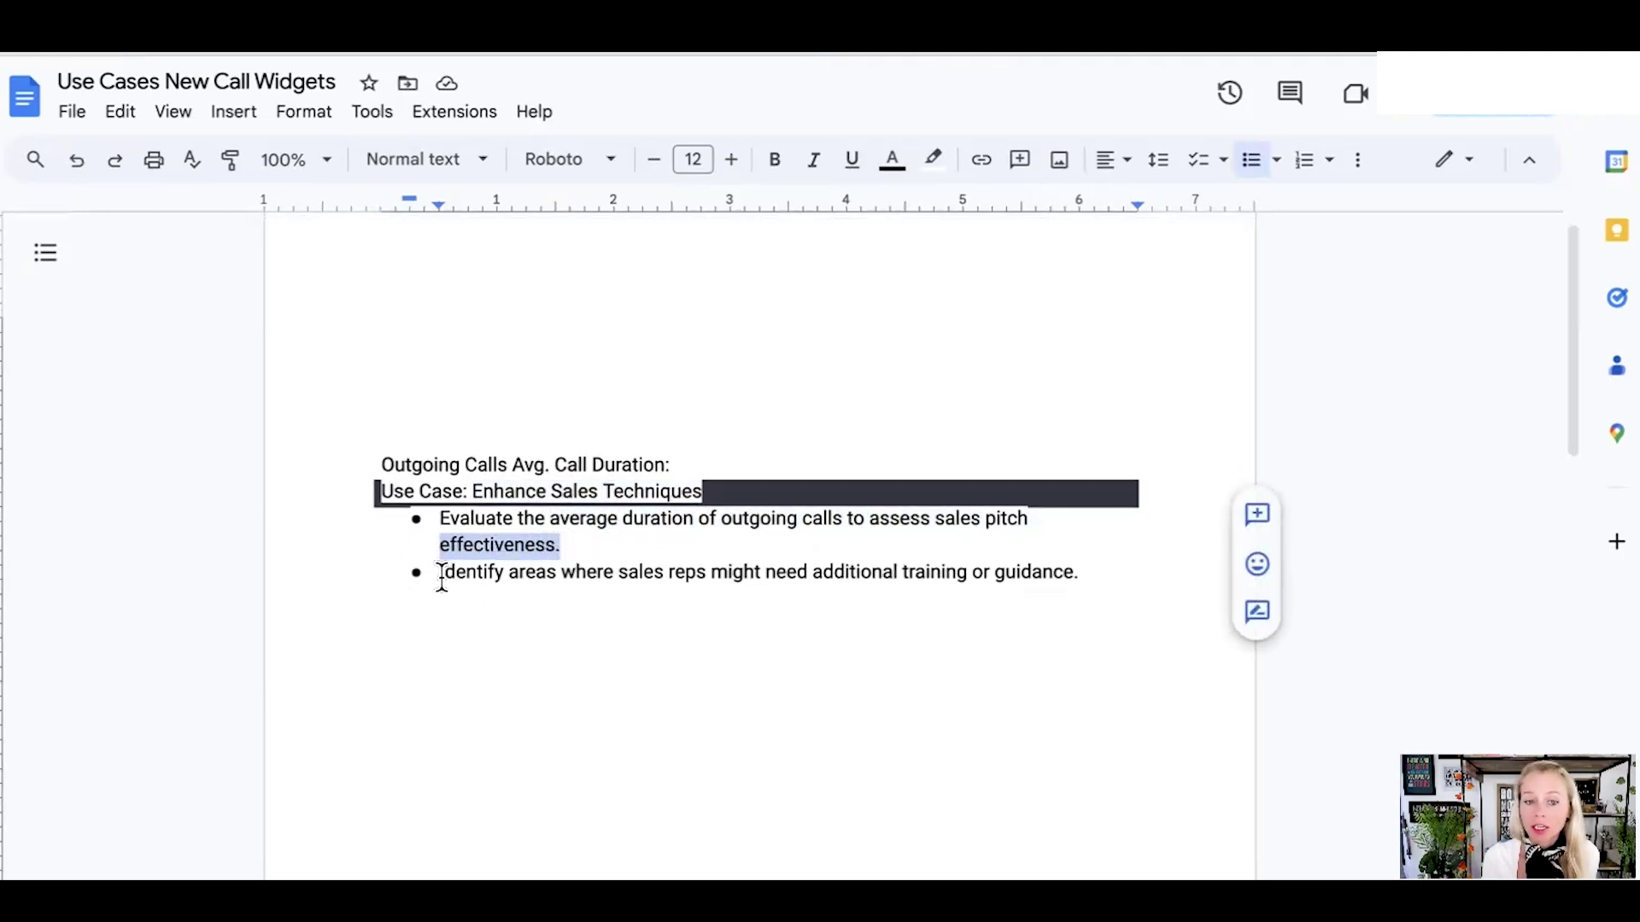
pyautogui.moveTo(442, 577); pyautogui.dragTo(1078, 579)
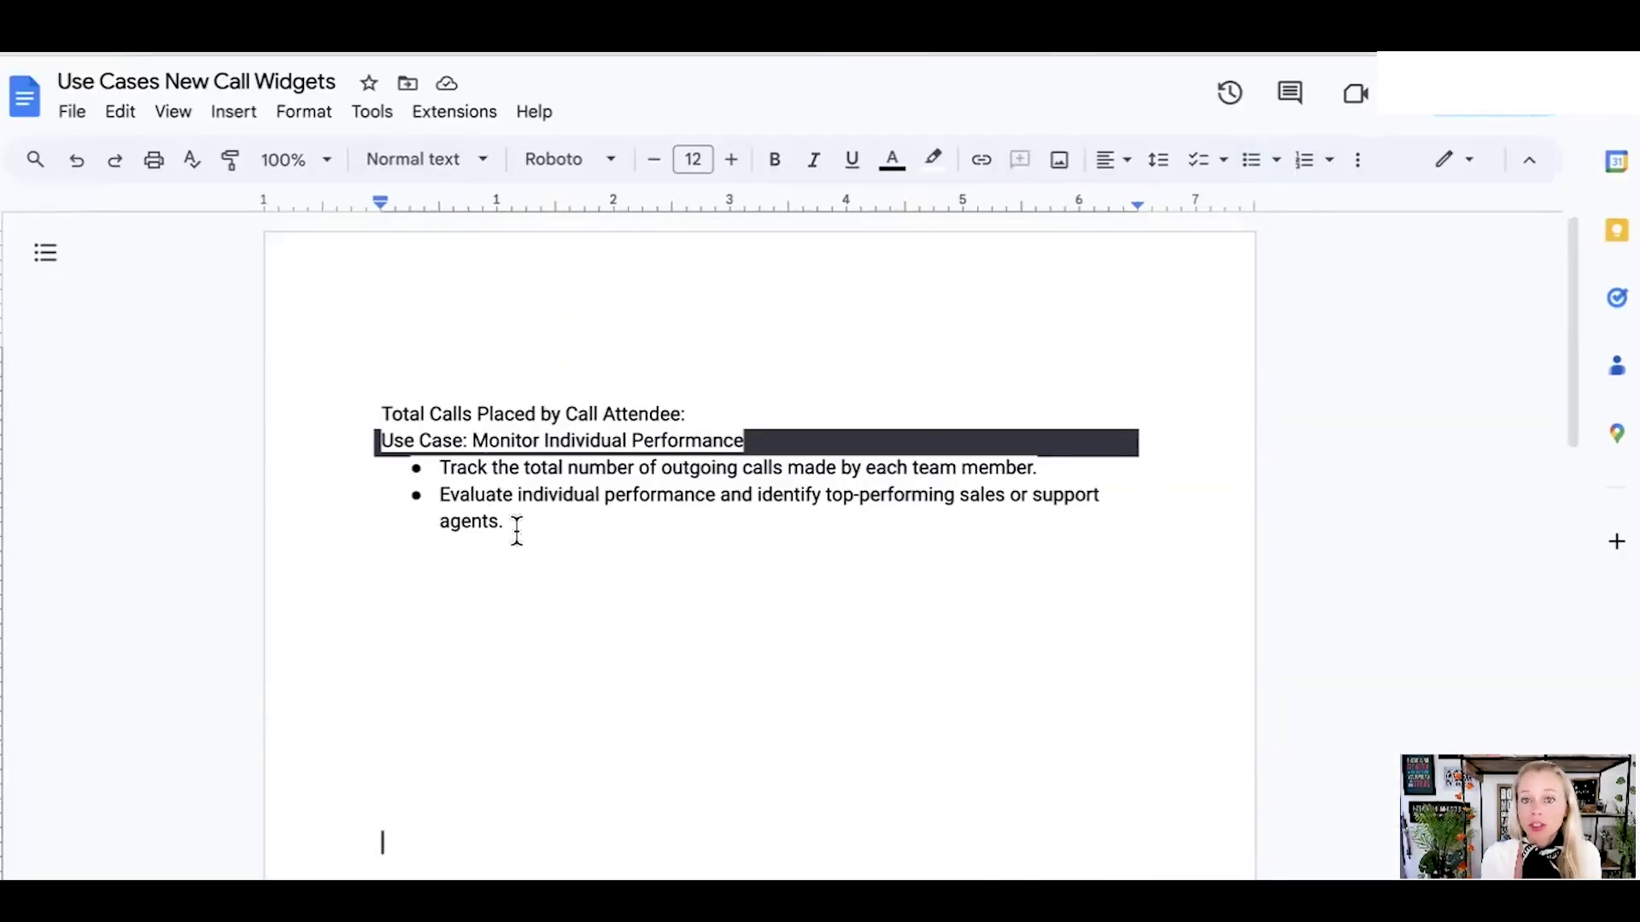
# Highlight Monitor Individual Performance and the bullet about each team member's calls
pyautogui.moveTo(474, 439); pyautogui.dragTo(741, 439)
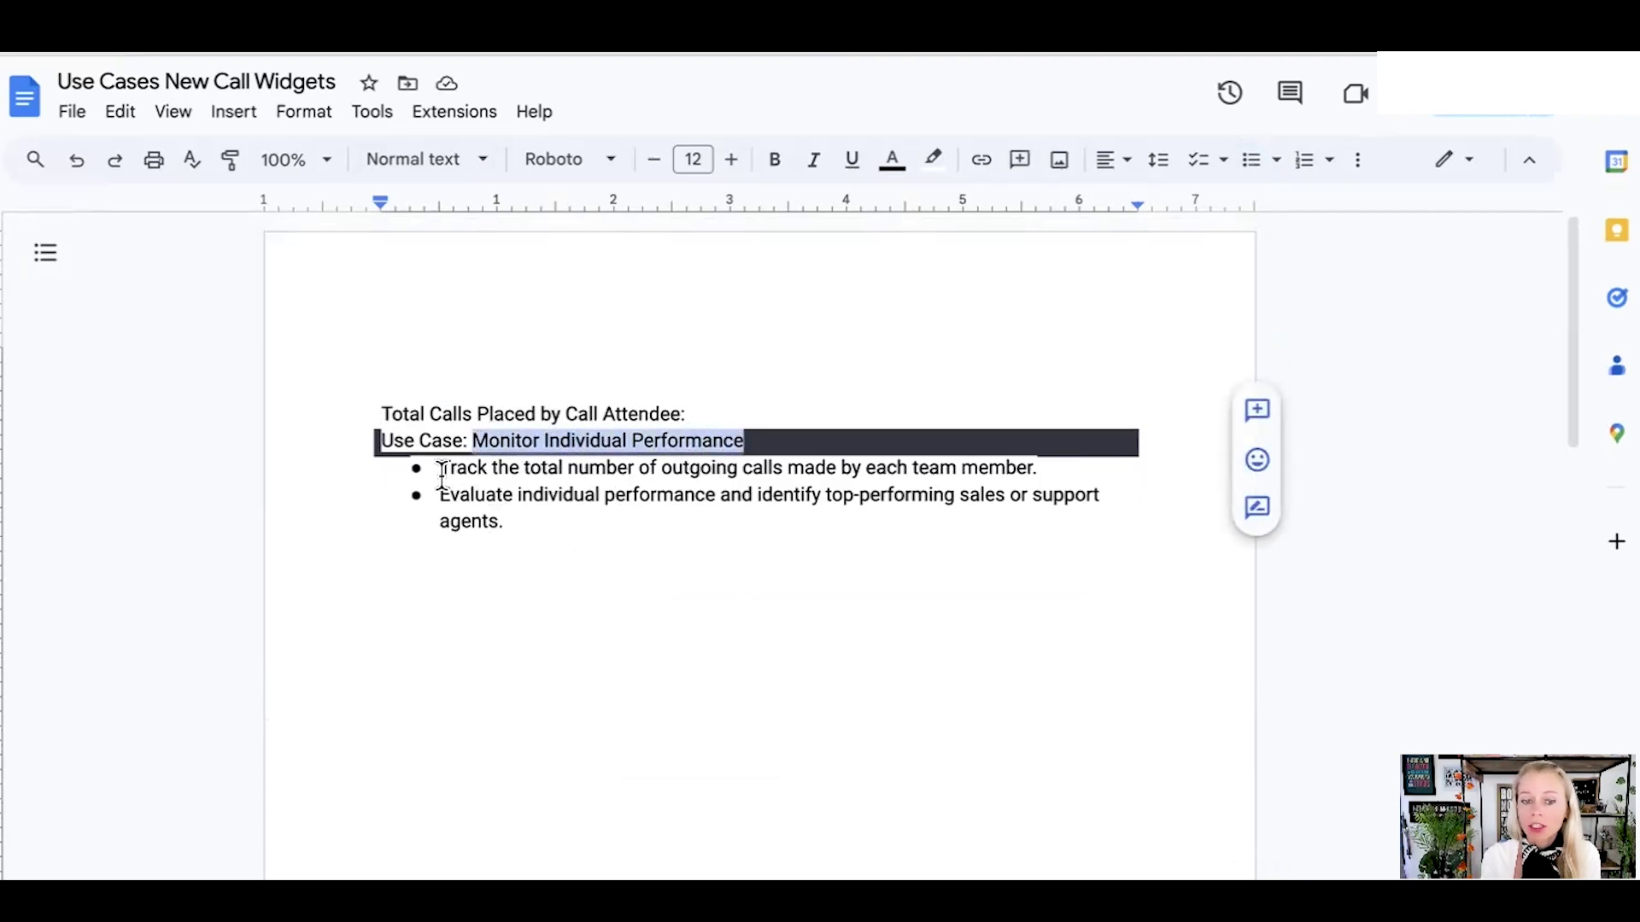
pyautogui.moveTo(442, 474); pyautogui.dragTo(724, 536)
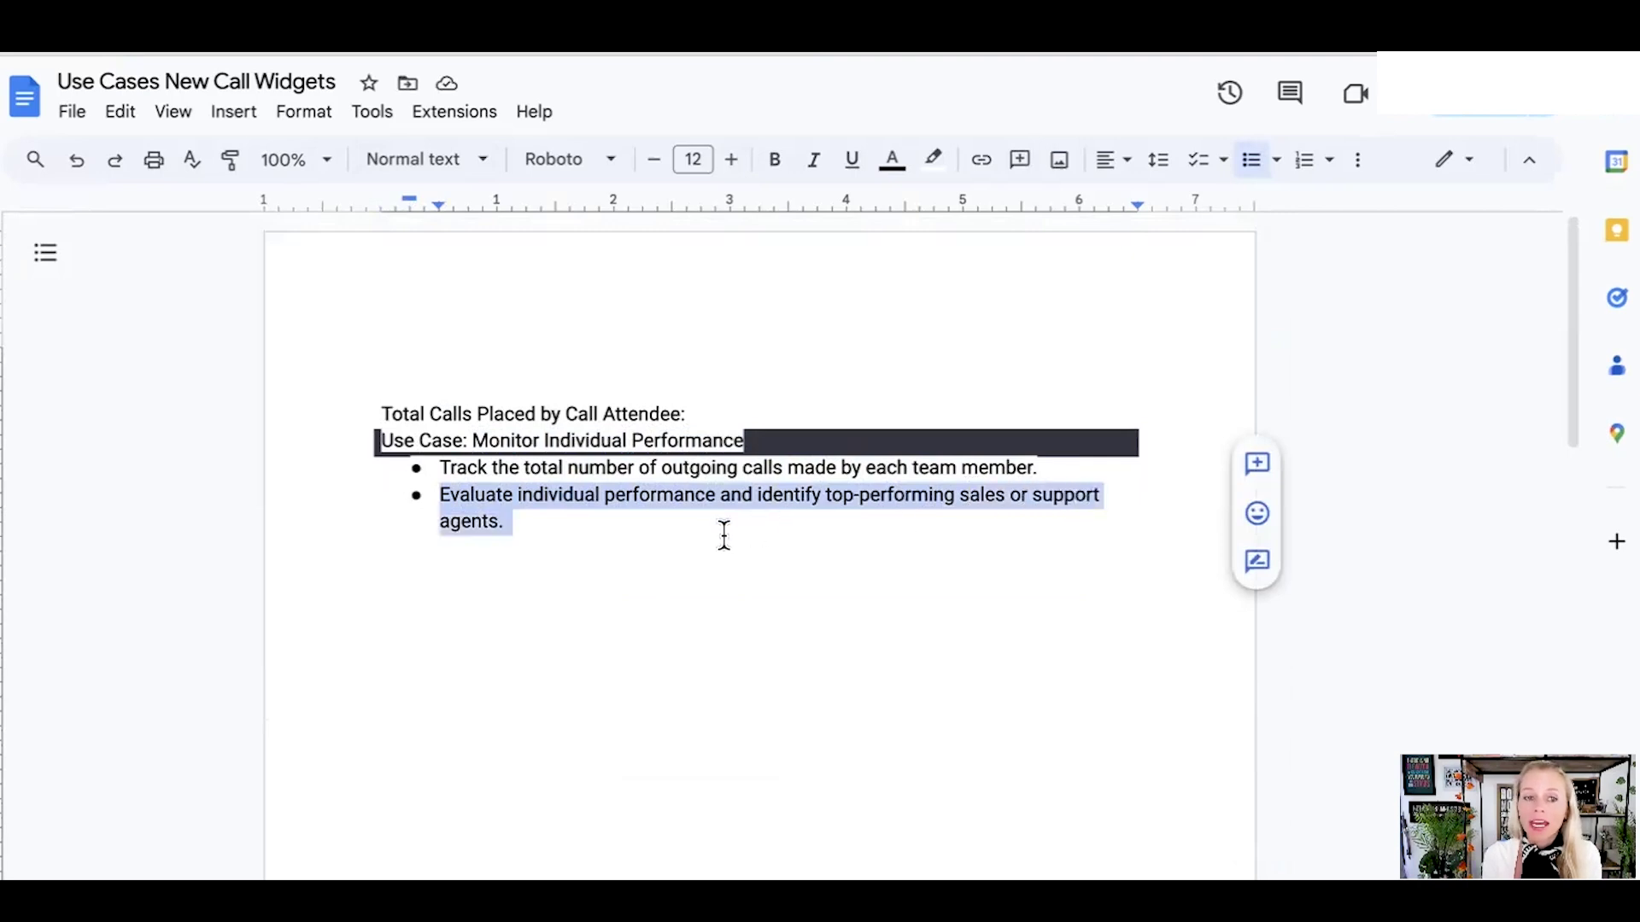
pyautogui.click(724, 538)
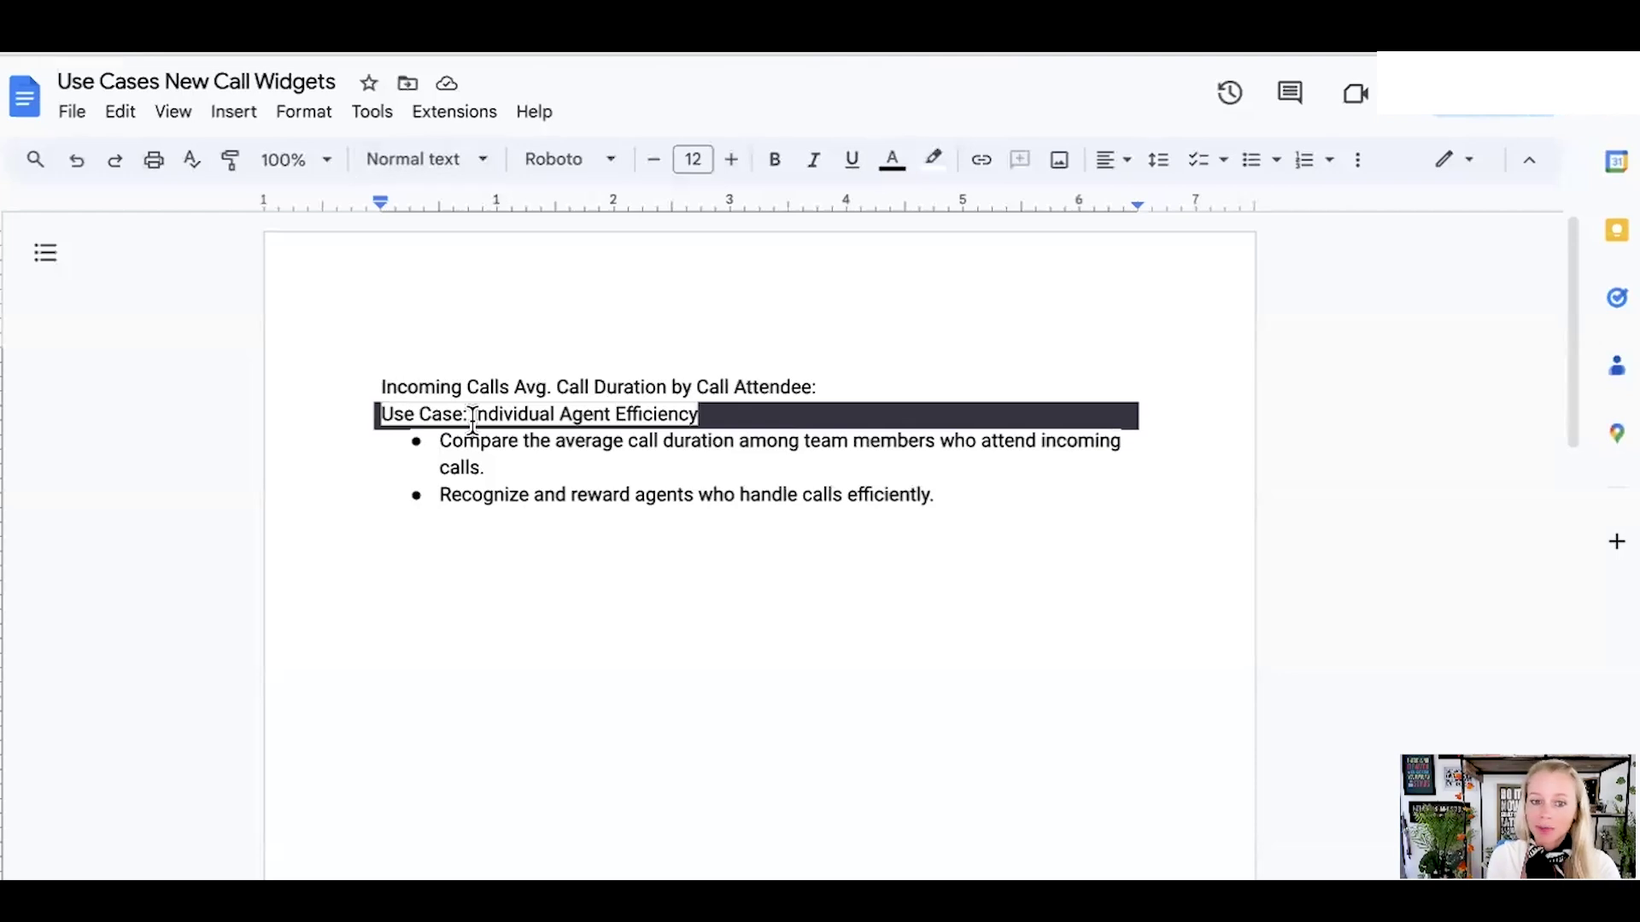
# Highlight Individual Agent Efficiency and its bullets on comparing call durations and rewarding agents
pyautogui.moveTo(472, 418); pyautogui.dragTo(699, 417)
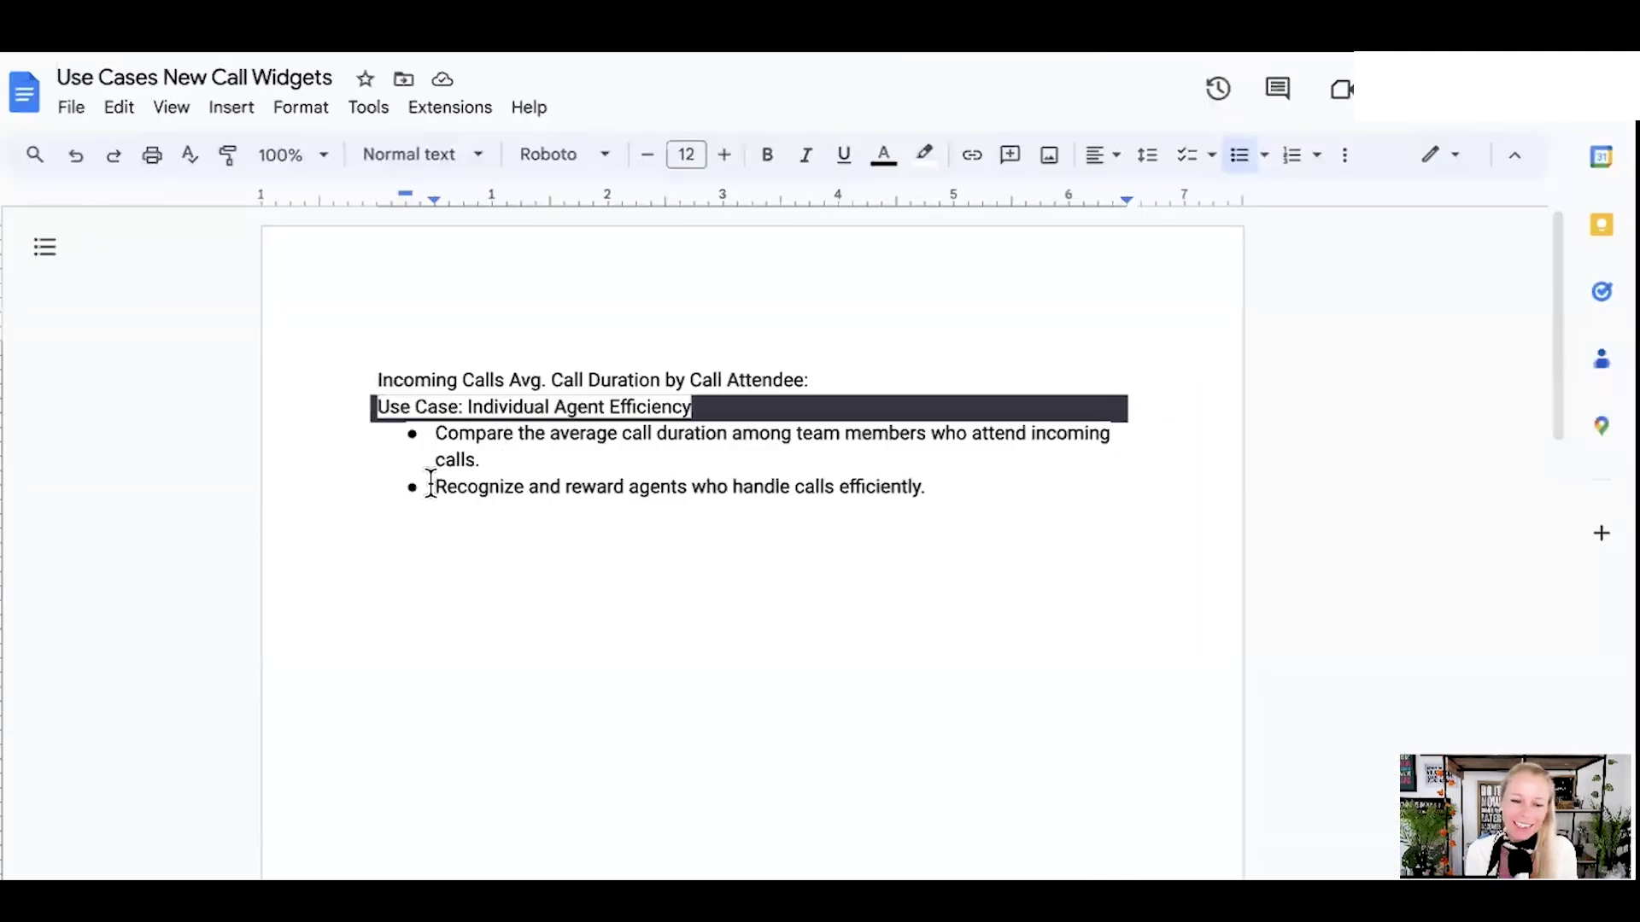
pyautogui.moveTo(469, 406); pyautogui.dragTo(690, 408)
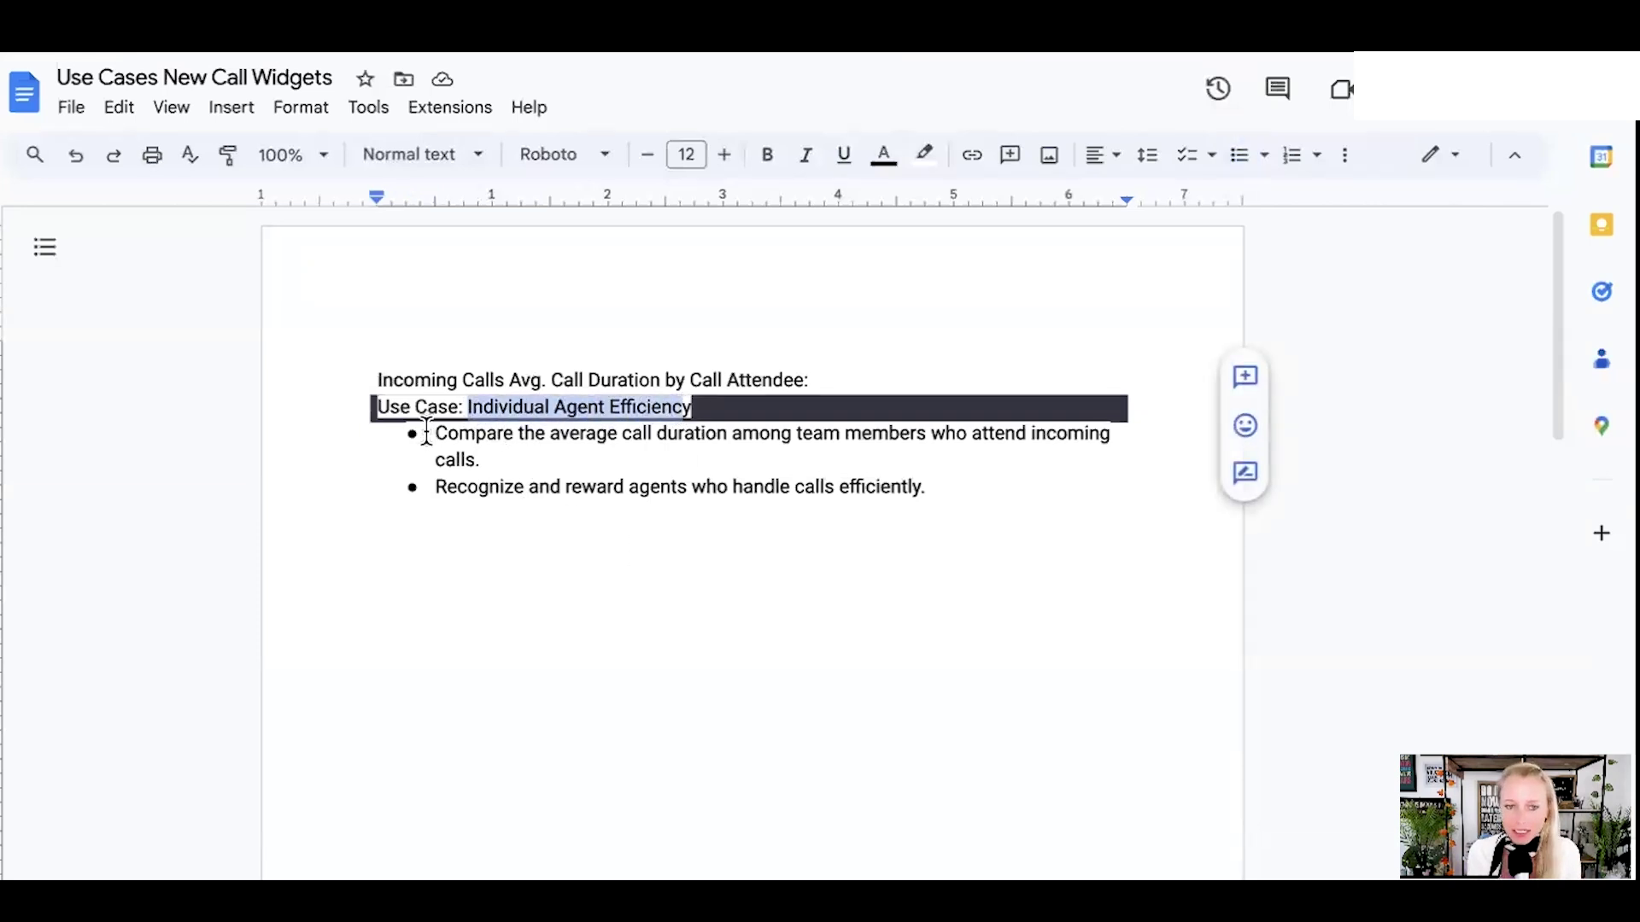
pyautogui.moveTo(442, 434); pyautogui.dragTo(966, 450)
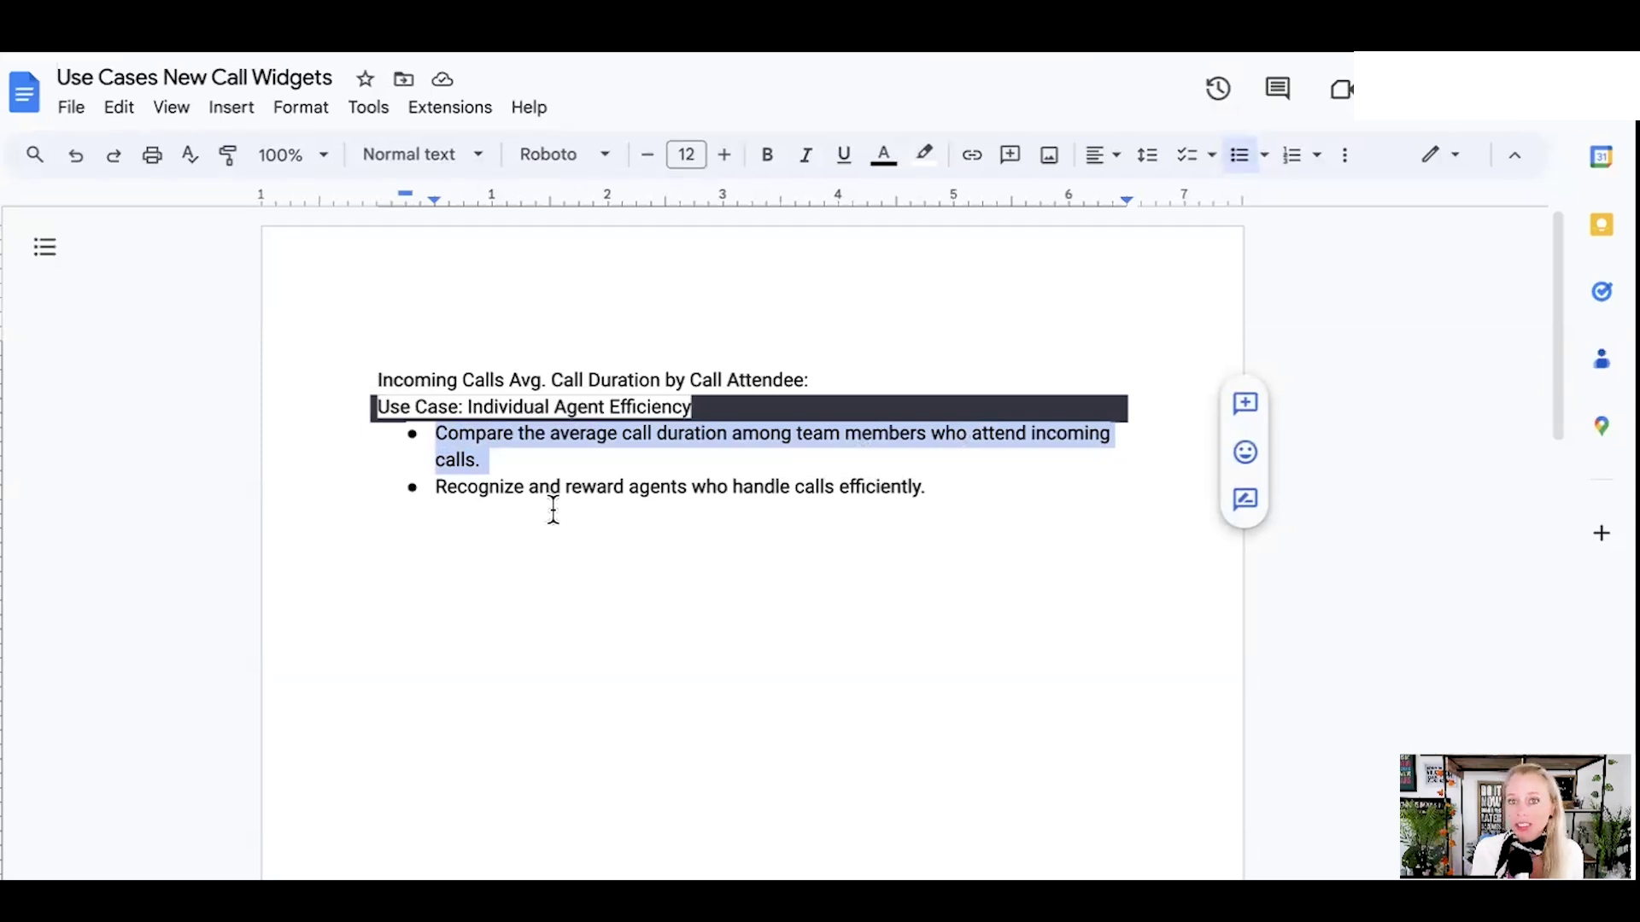
pyautogui.moveTo(447, 489); pyautogui.dragTo(688, 488)
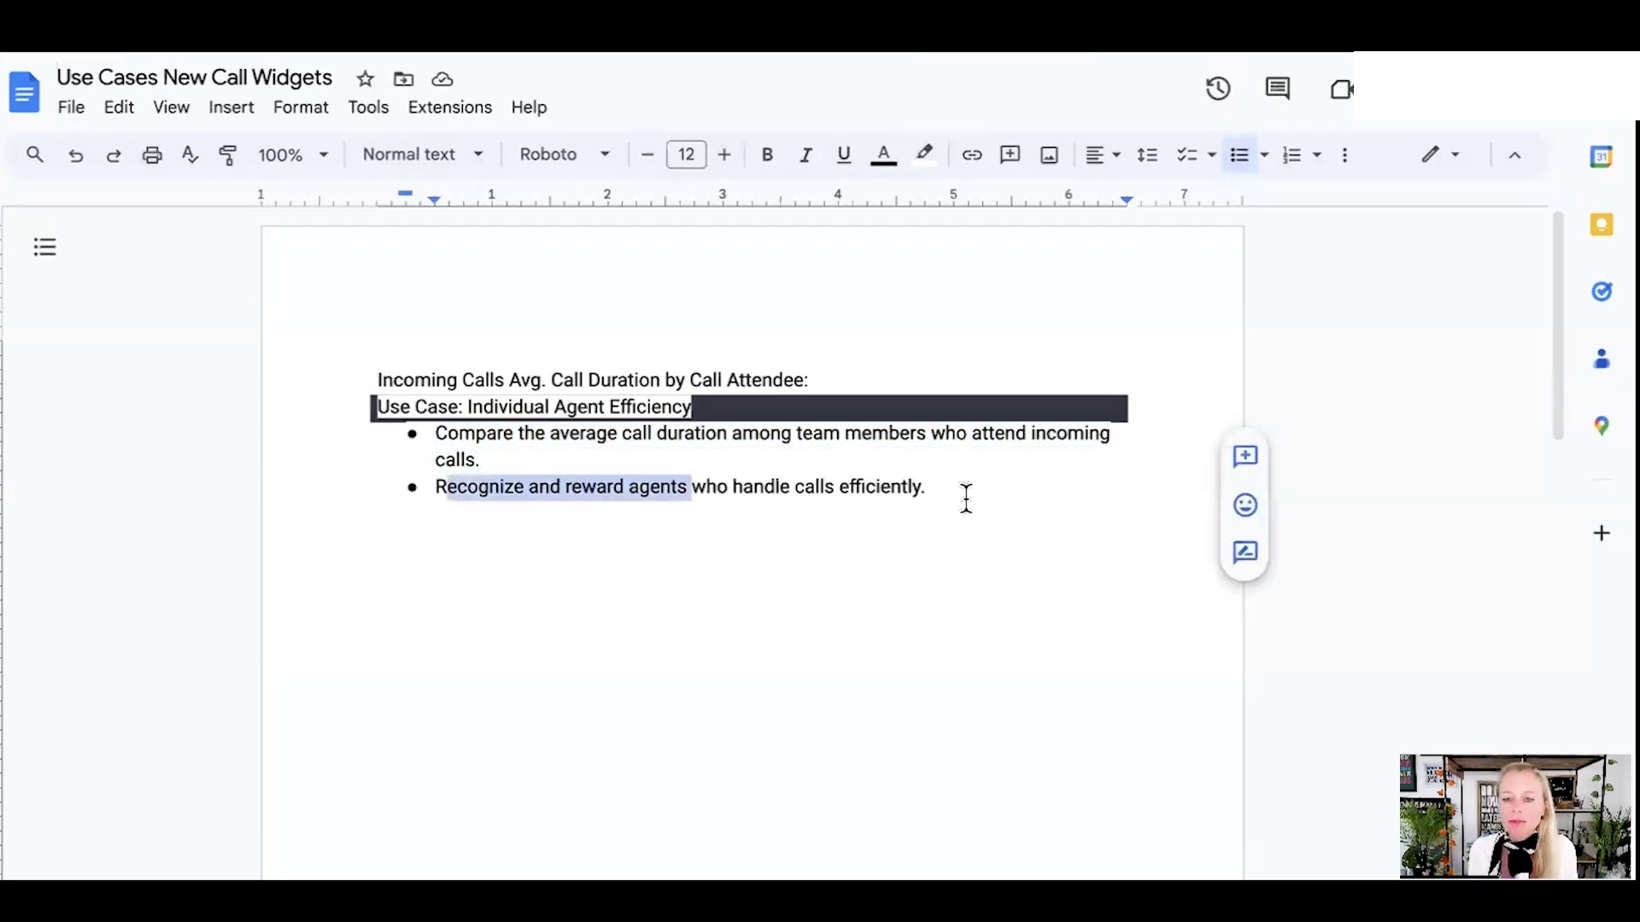
pyautogui.moveTo(966, 500); pyautogui.dragTo(465, 533)
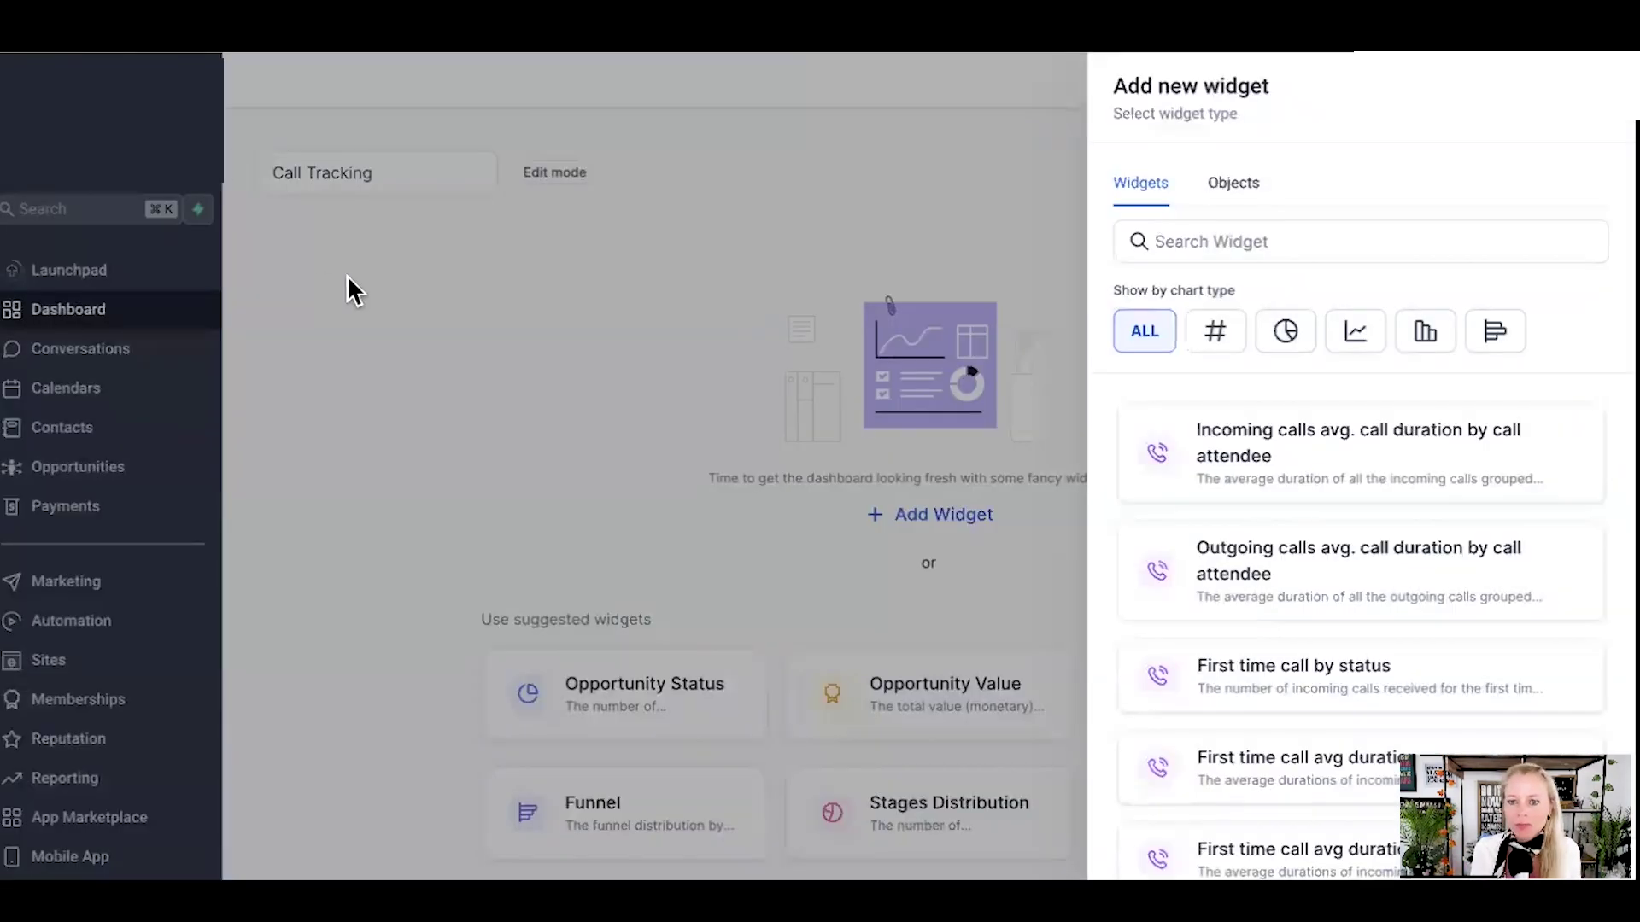
# Scroll to Optimize Sales Approaches and highlight its bullets on salesperson calls and identifying sales reps
pyautogui.scroll(-1, 1335, 608)
pyautogui.scroll(-1, 1331, 606)
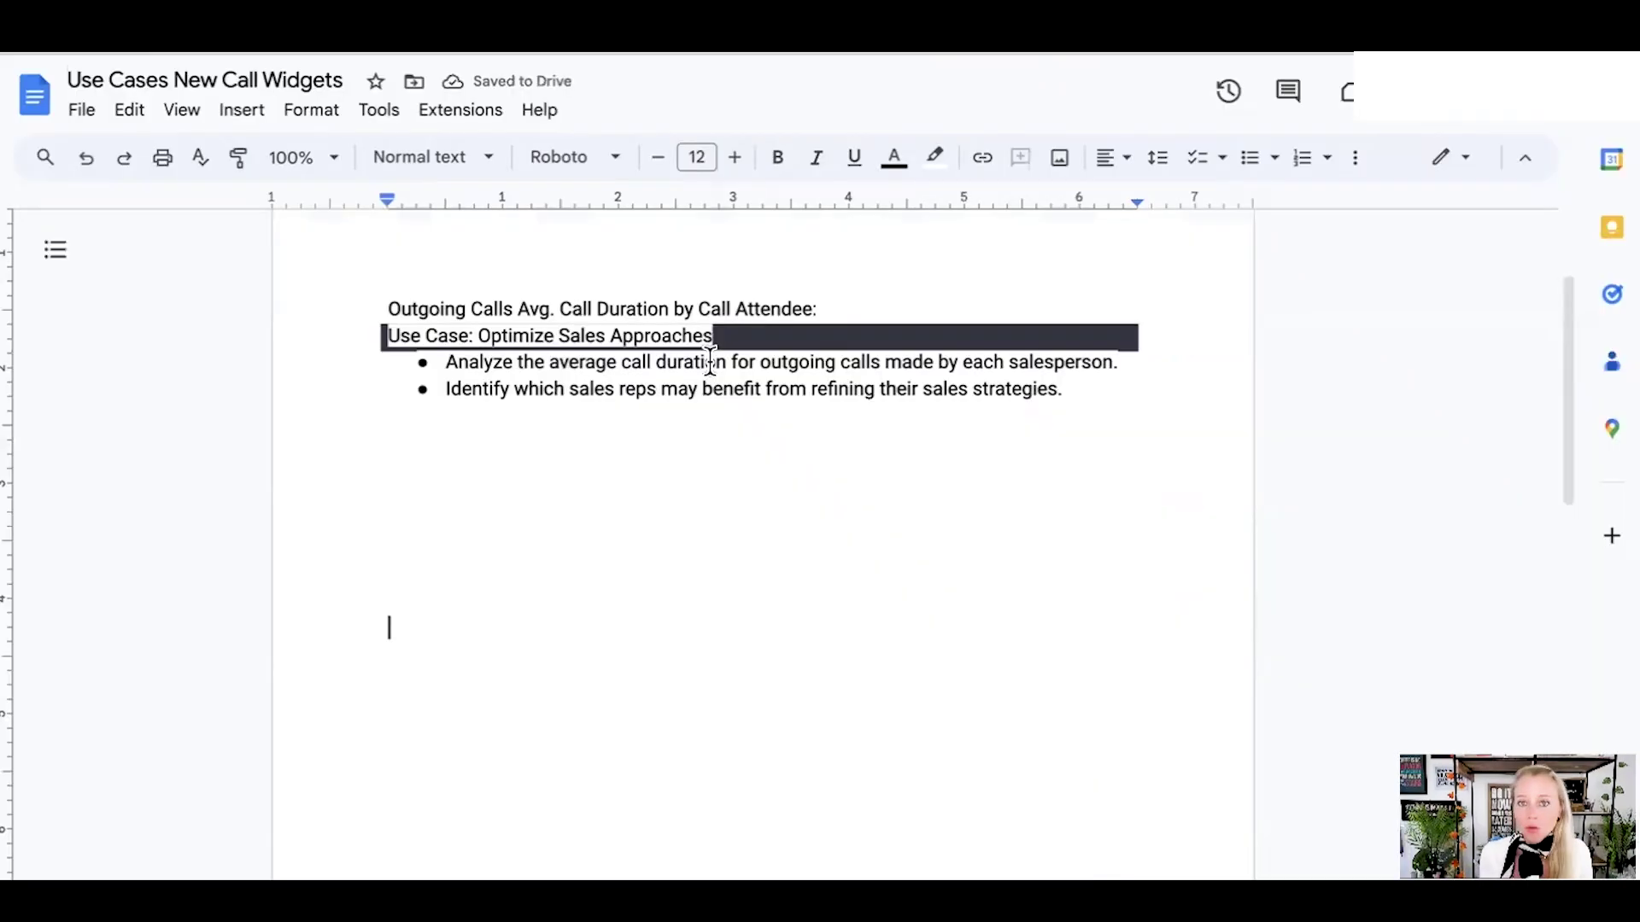
pyautogui.moveTo(476, 334); pyautogui.dragTo(708, 349)
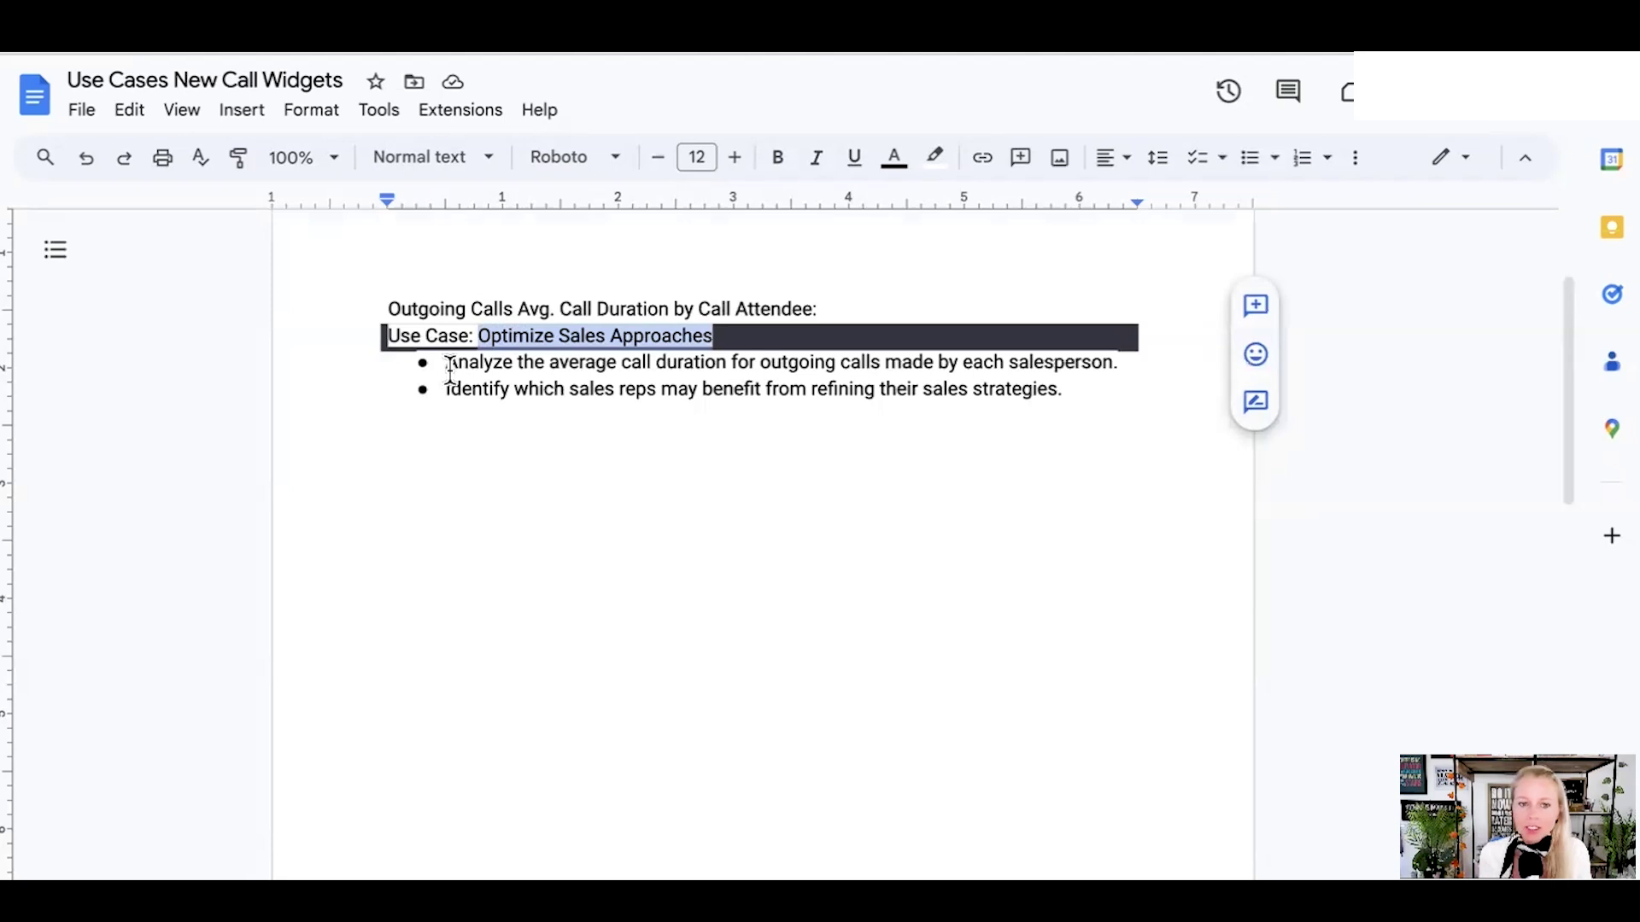
pyautogui.moveTo(450, 367); pyautogui.dragTo(1105, 368)
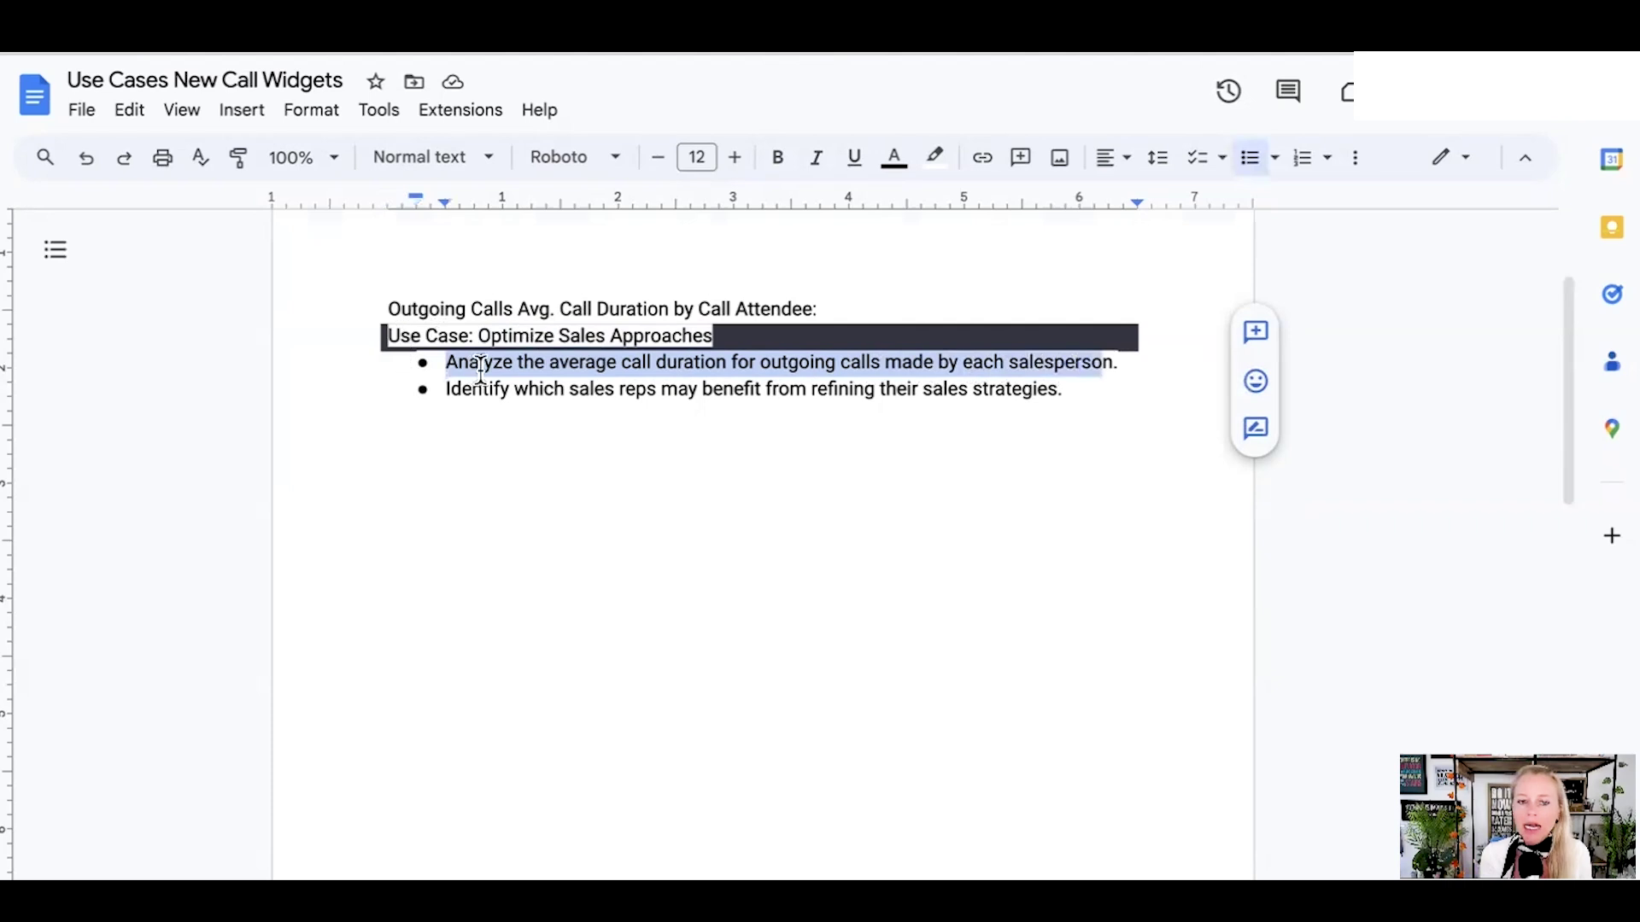
pyautogui.moveTo(446, 366); pyautogui.dragTo(1134, 366)
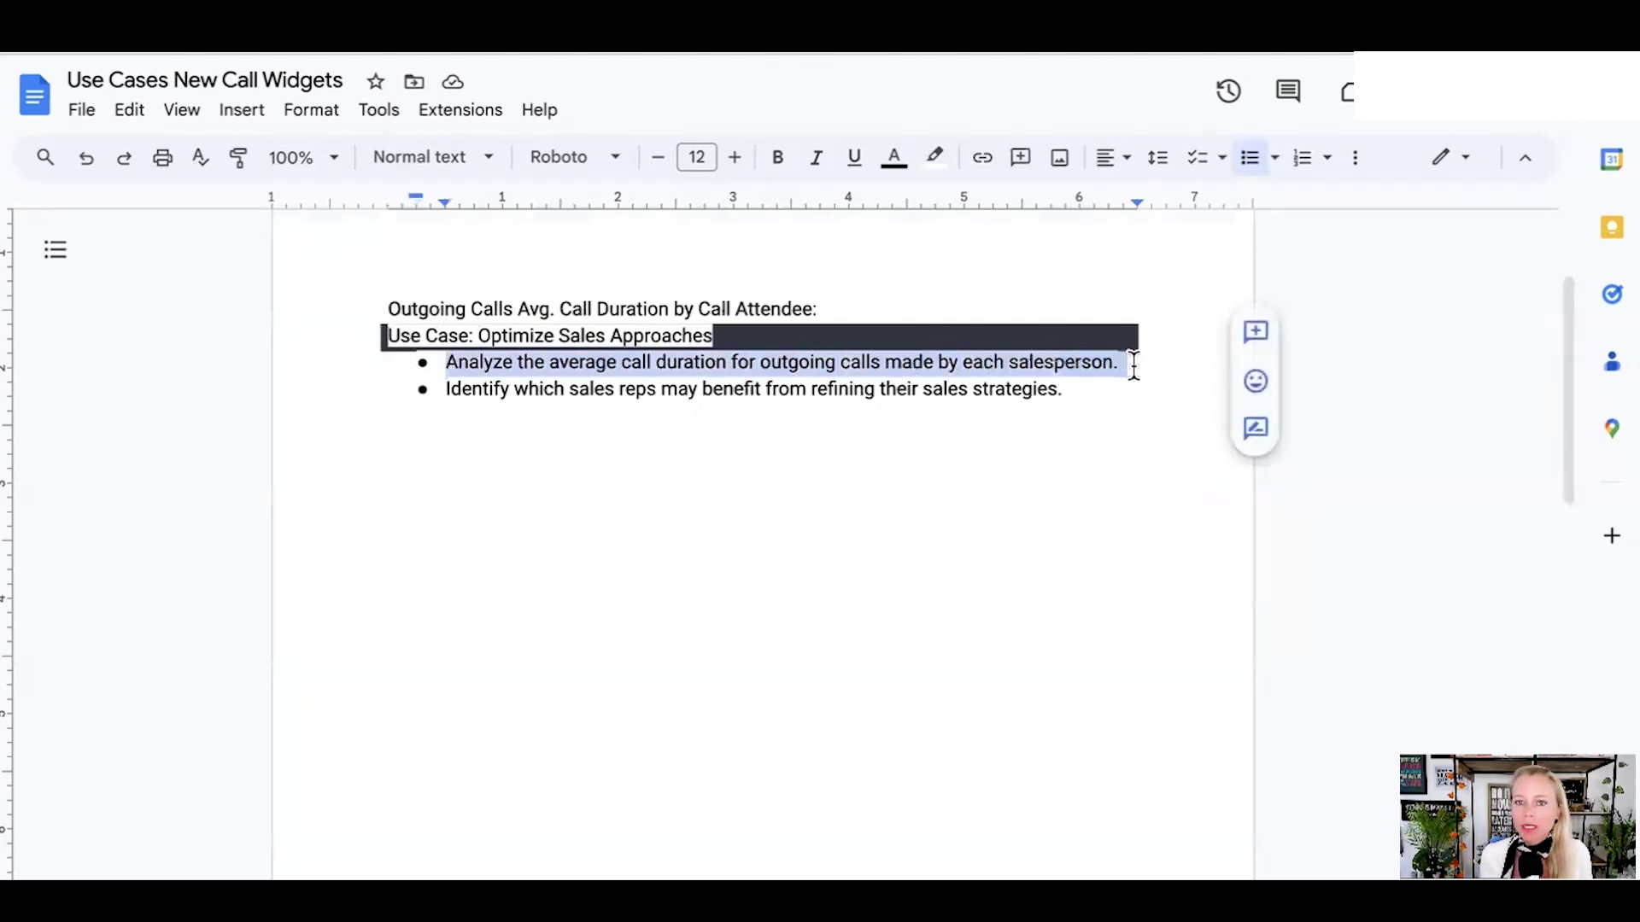
pyautogui.moveTo(445, 394); pyautogui.dragTo(678, 393)
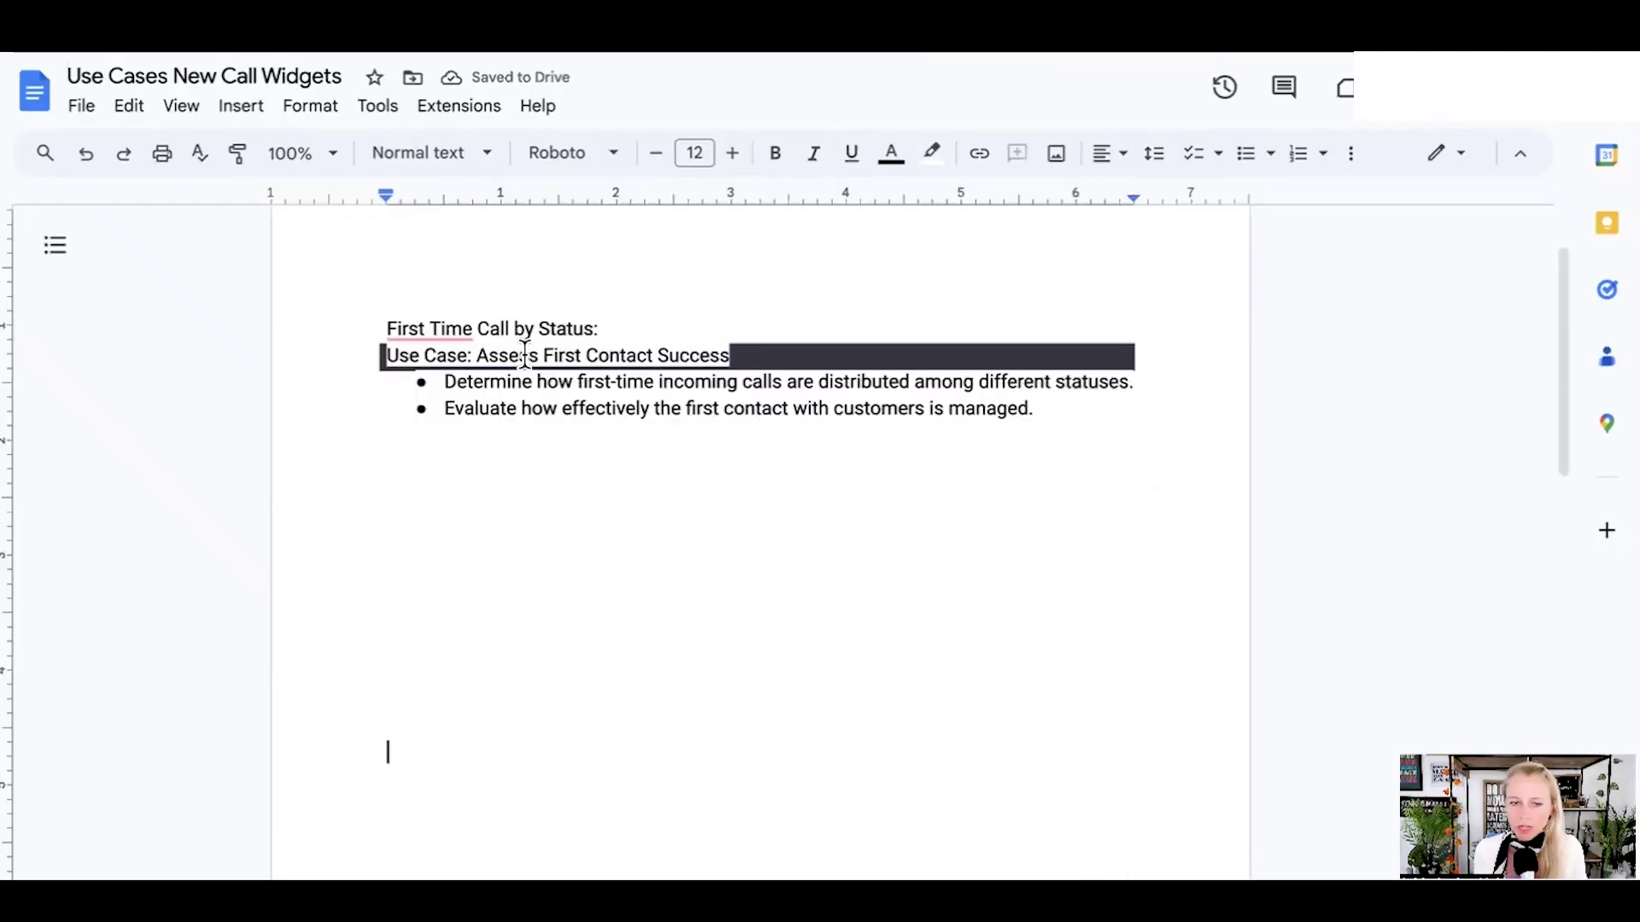
# Highlight the 'Assess First Contact Success' use case and its bullet on call distribution among statuses
pyautogui.moveTo(477, 357); pyautogui.dragTo(727, 357)
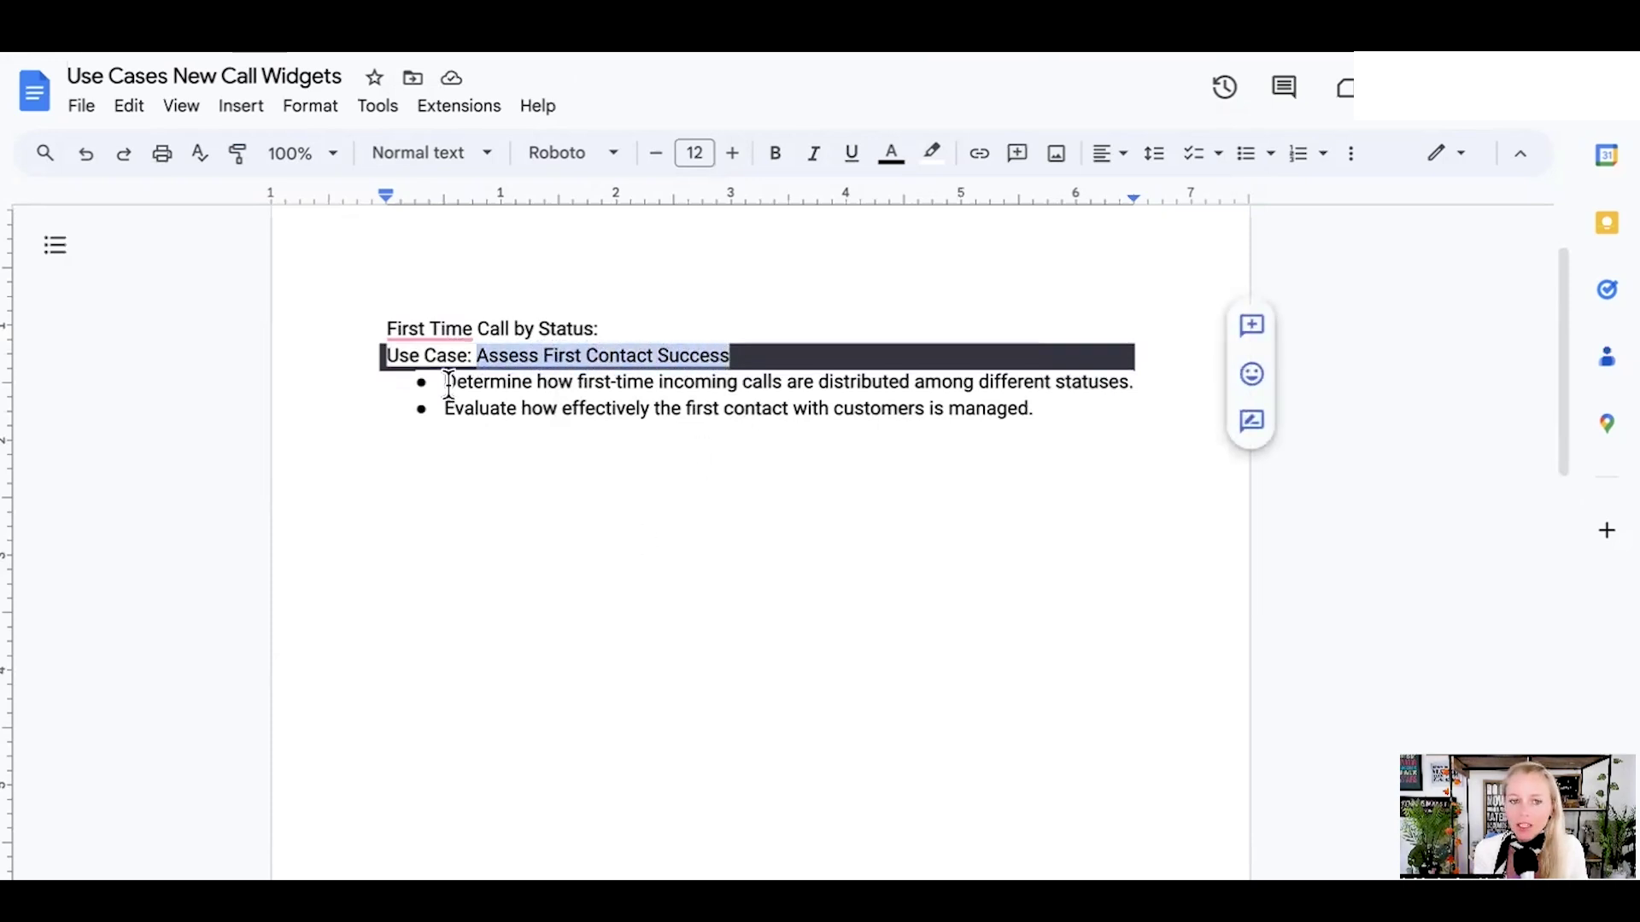
pyautogui.moveTo(445, 382); pyautogui.dragTo(965, 384)
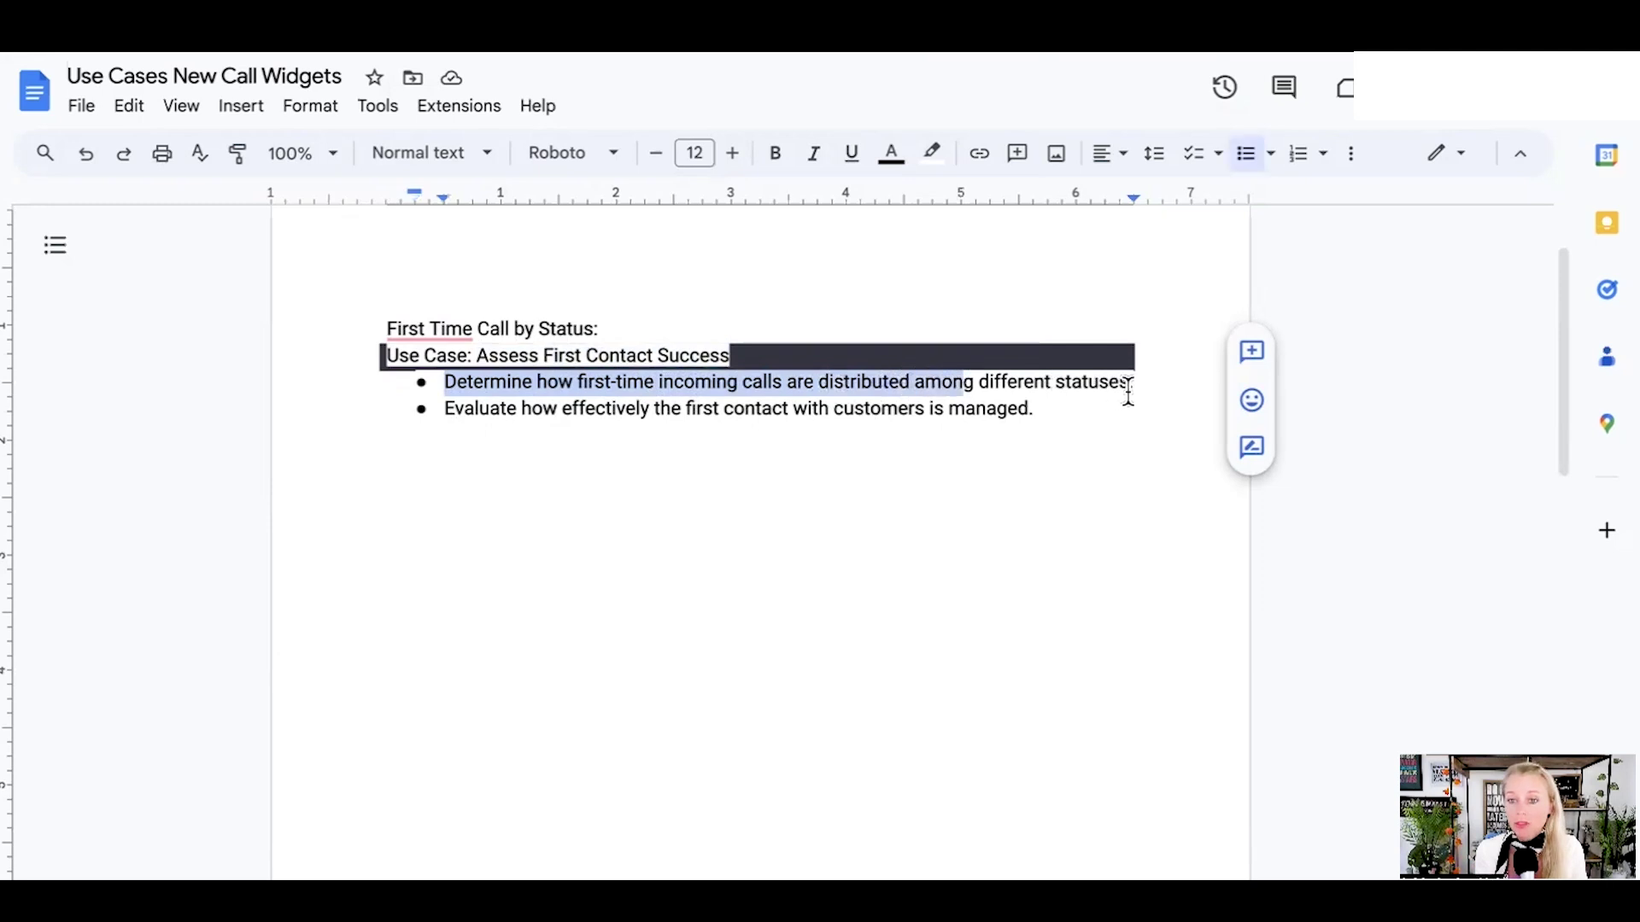
pyautogui.moveTo(1128, 389); pyautogui.dragTo(829, 384)
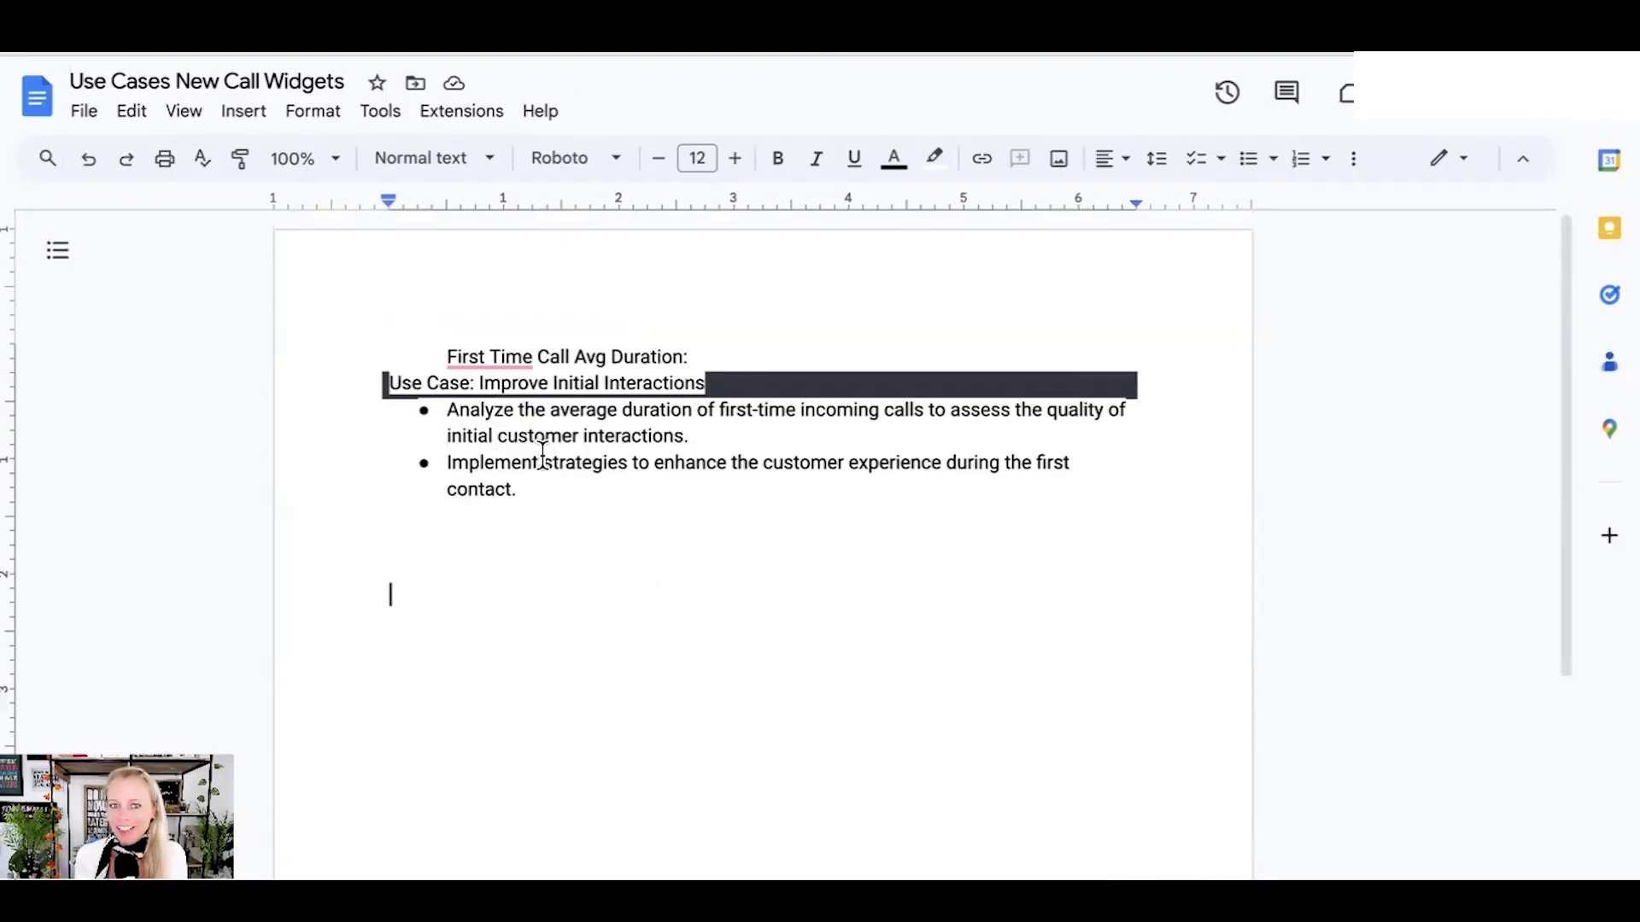
# Highlight 'Improve Initial Interactions' and its bullets on average first-call duration and better strategies, then deselect
pyautogui.moveTo(481, 383); pyautogui.dragTo(706, 386)
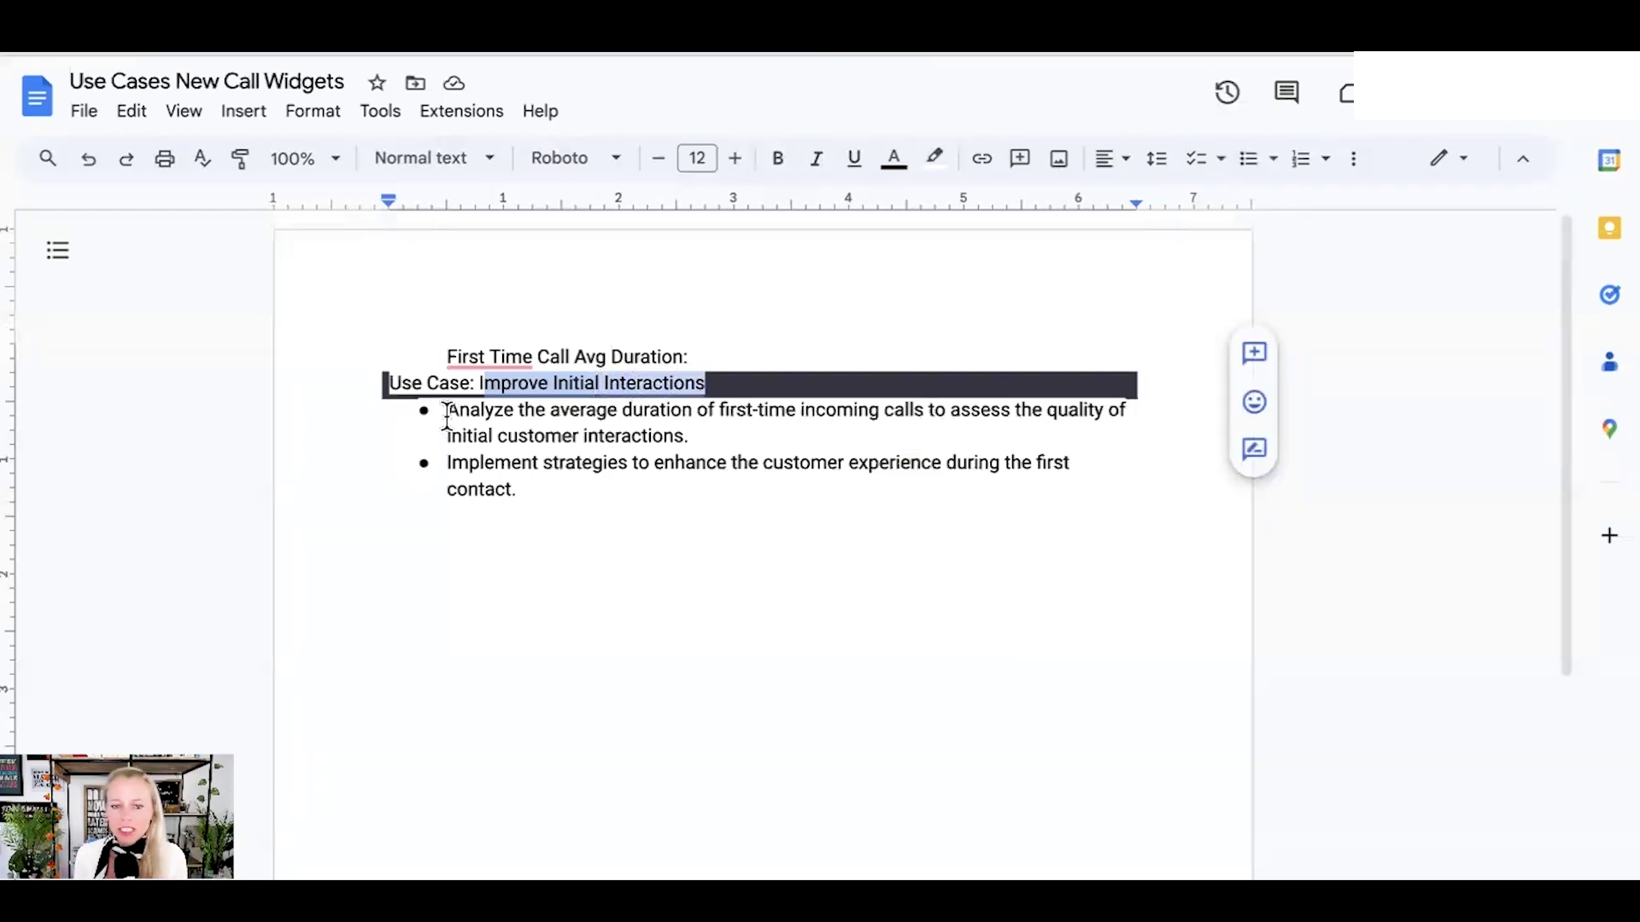
pyautogui.moveTo(446, 413); pyautogui.dragTo(1110, 438)
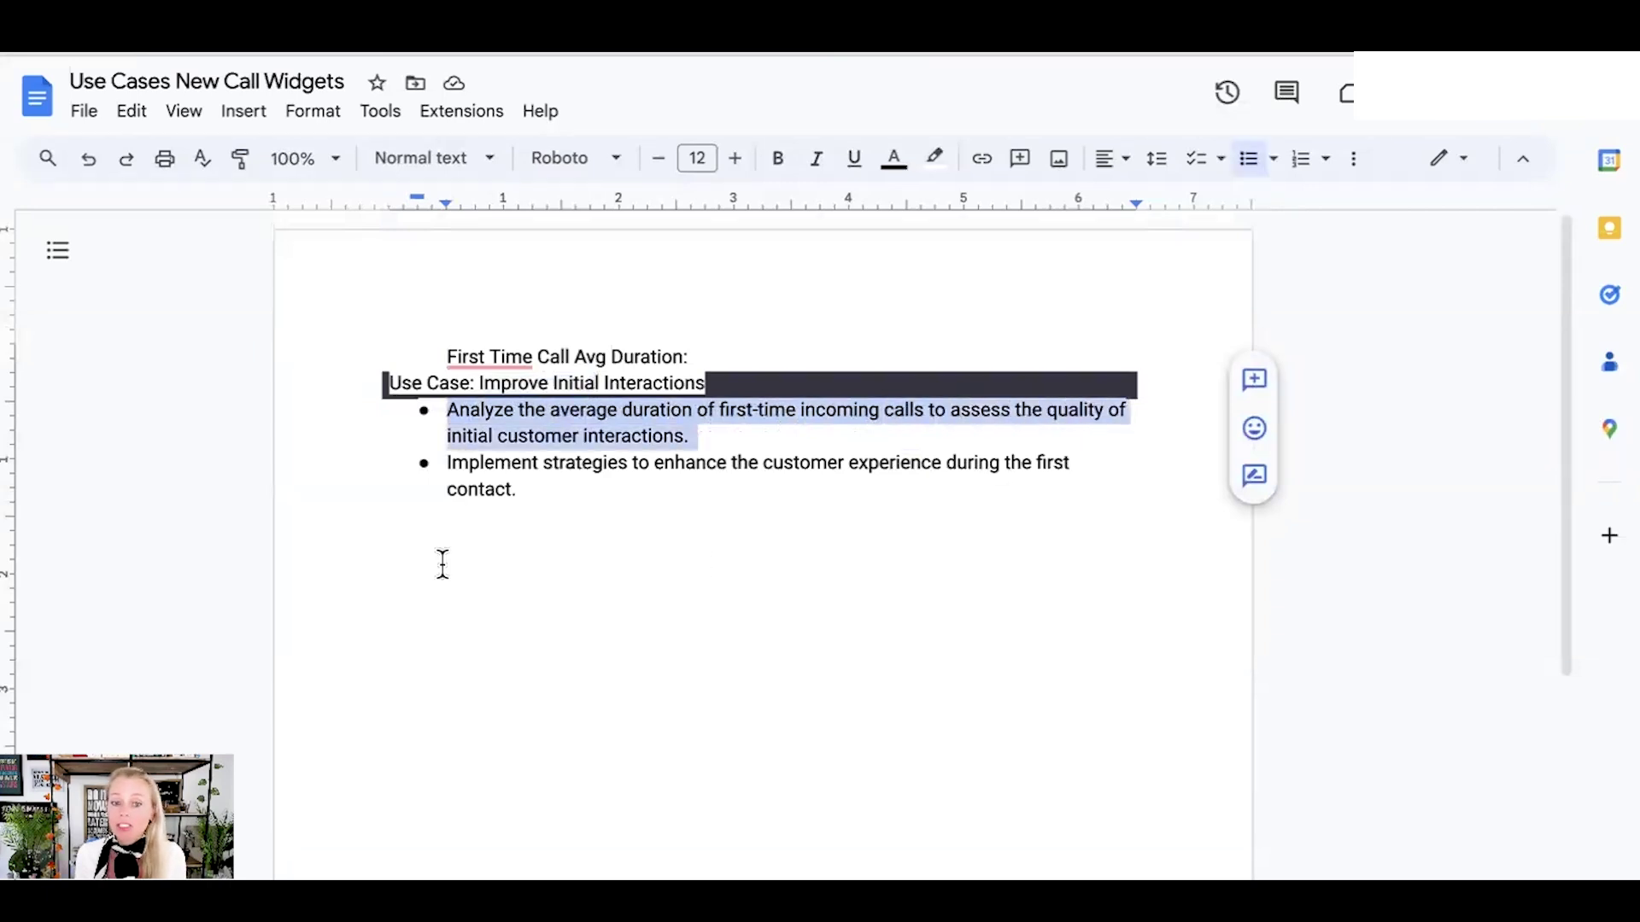
pyautogui.moveTo(451, 465); pyautogui.dragTo(1059, 521)
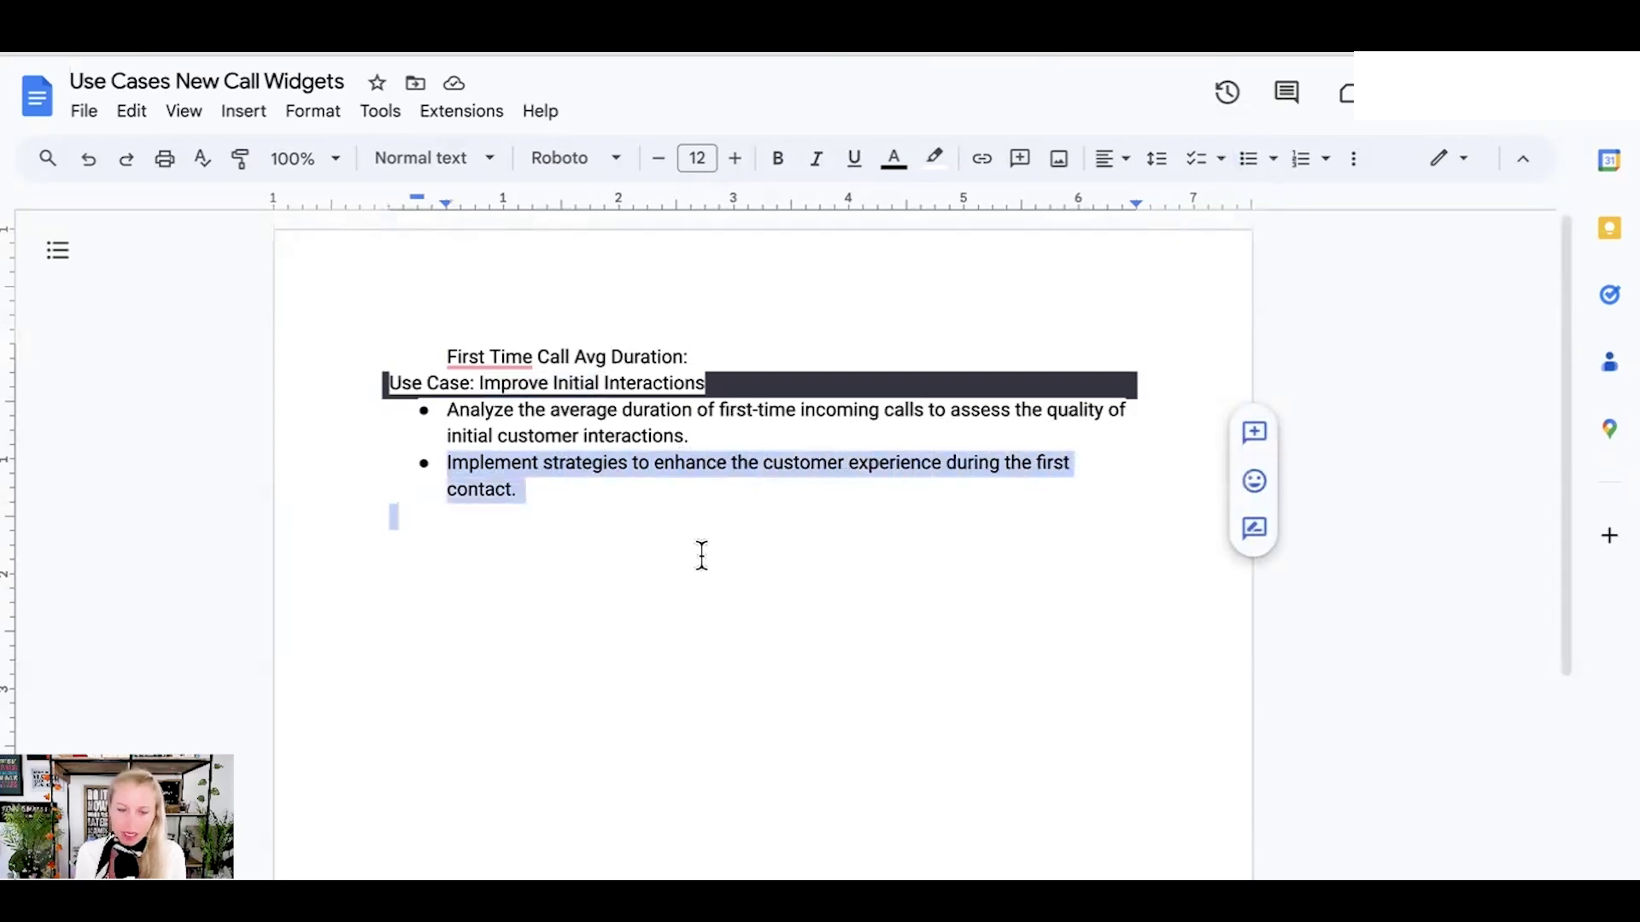
pyautogui.click(568, 531)
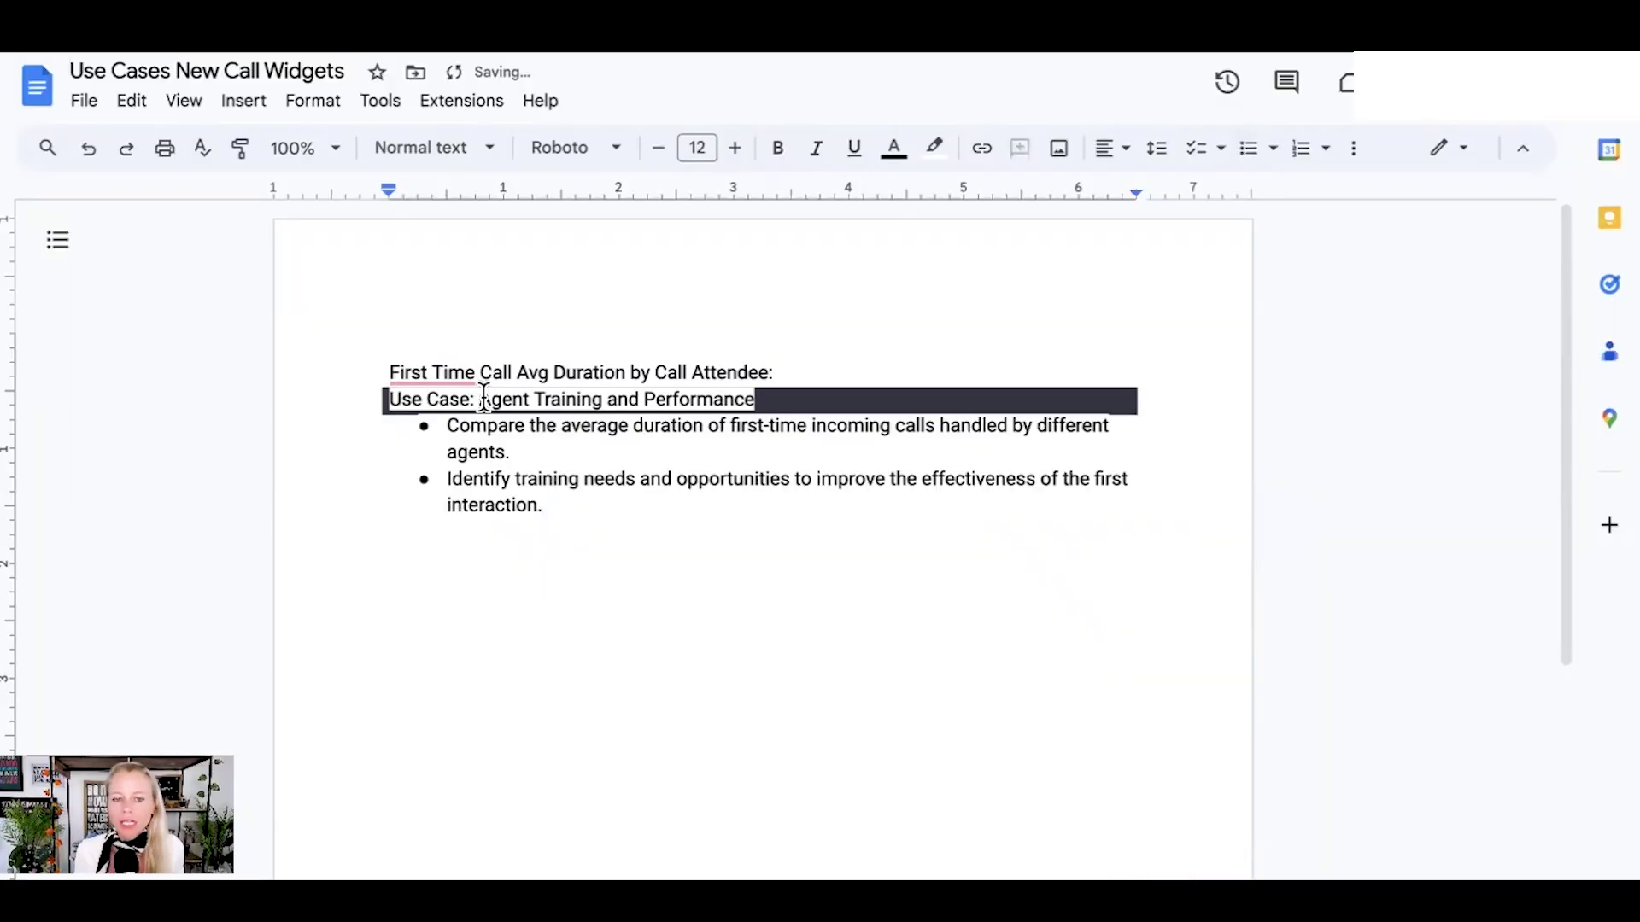
# Highlight 'Agent Training and Performance' and its bullet comparing first-call durations by agent, then deselect
pyautogui.moveTo(480, 399); pyautogui.dragTo(756, 399)
pyautogui.moveTo(445, 426); pyautogui.dragTo(565, 502)
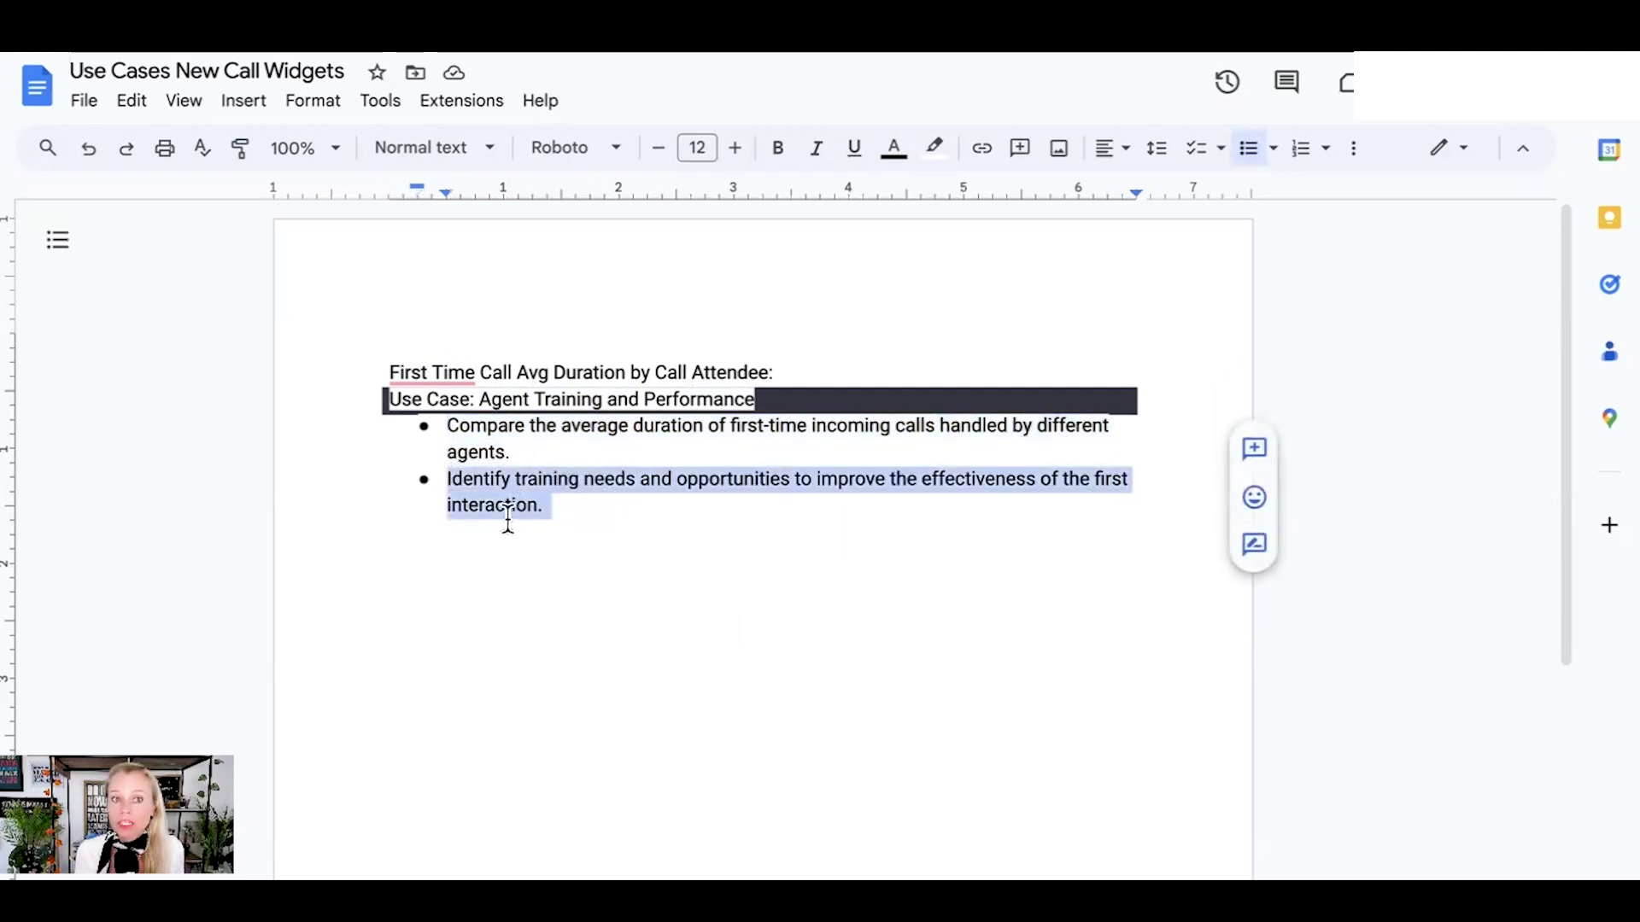
pyautogui.click(567, 542)
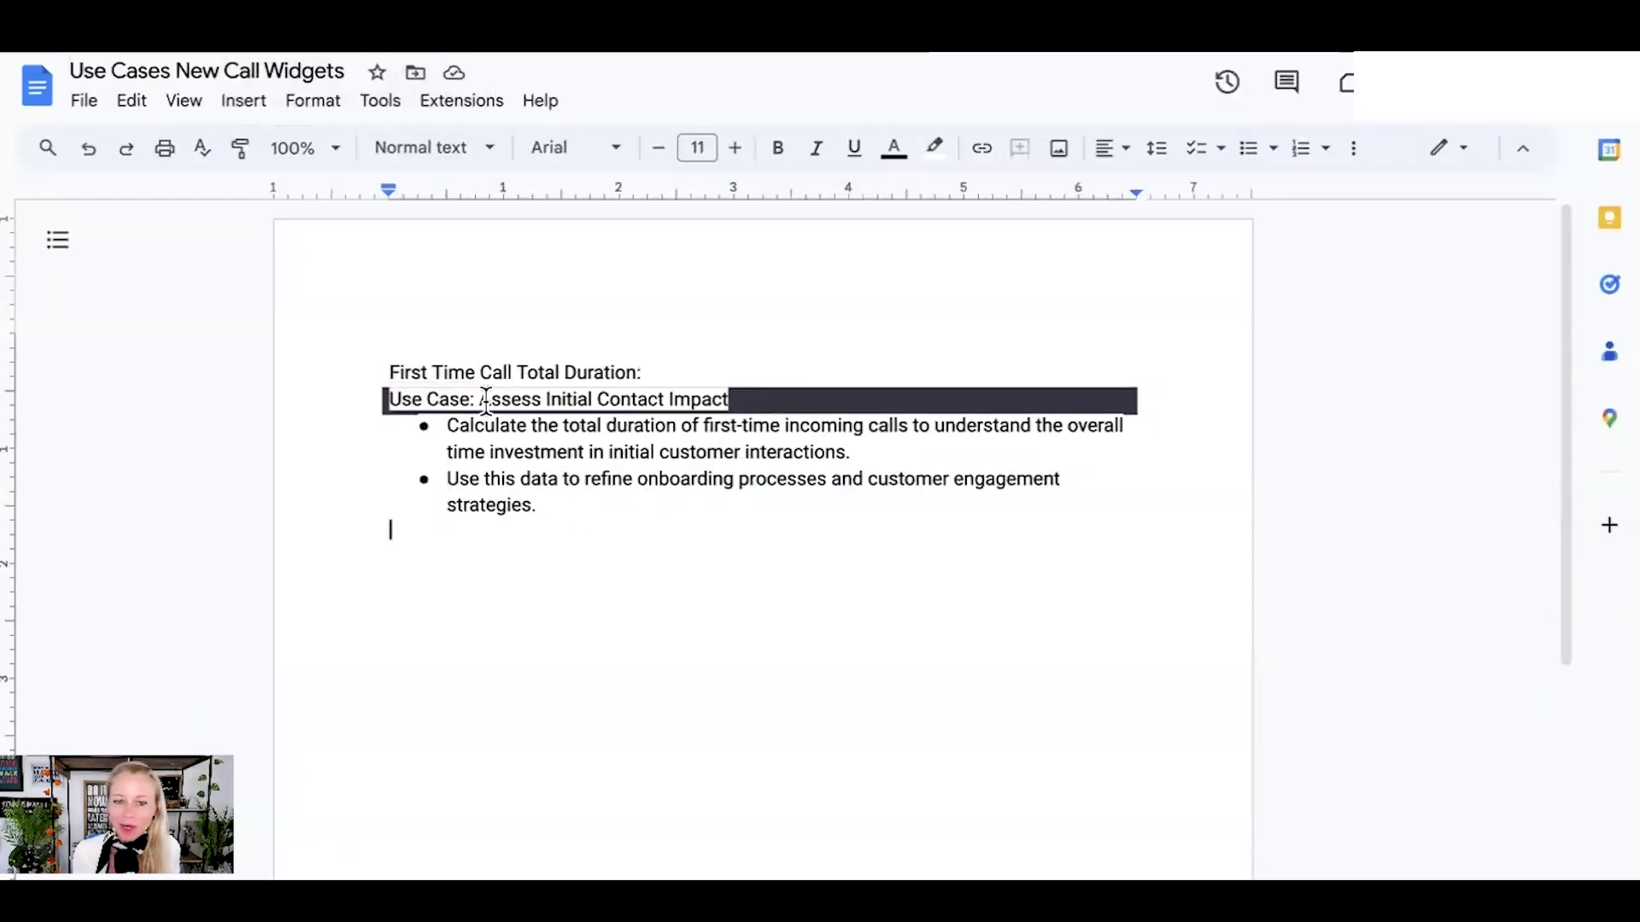
# Highlight 'Assess Initial Contact Impact' and the first bullet on total first-call duration
pyautogui.moveTo(484, 399); pyautogui.dragTo(722, 400)
pyautogui.moveTo(447, 426); pyautogui.dragTo(1144, 441)
pyautogui.moveTo(588, 452); pyautogui.dragTo(731, 457)
pyautogui.moveTo(867, 455); pyautogui.dragTo(462, 434)
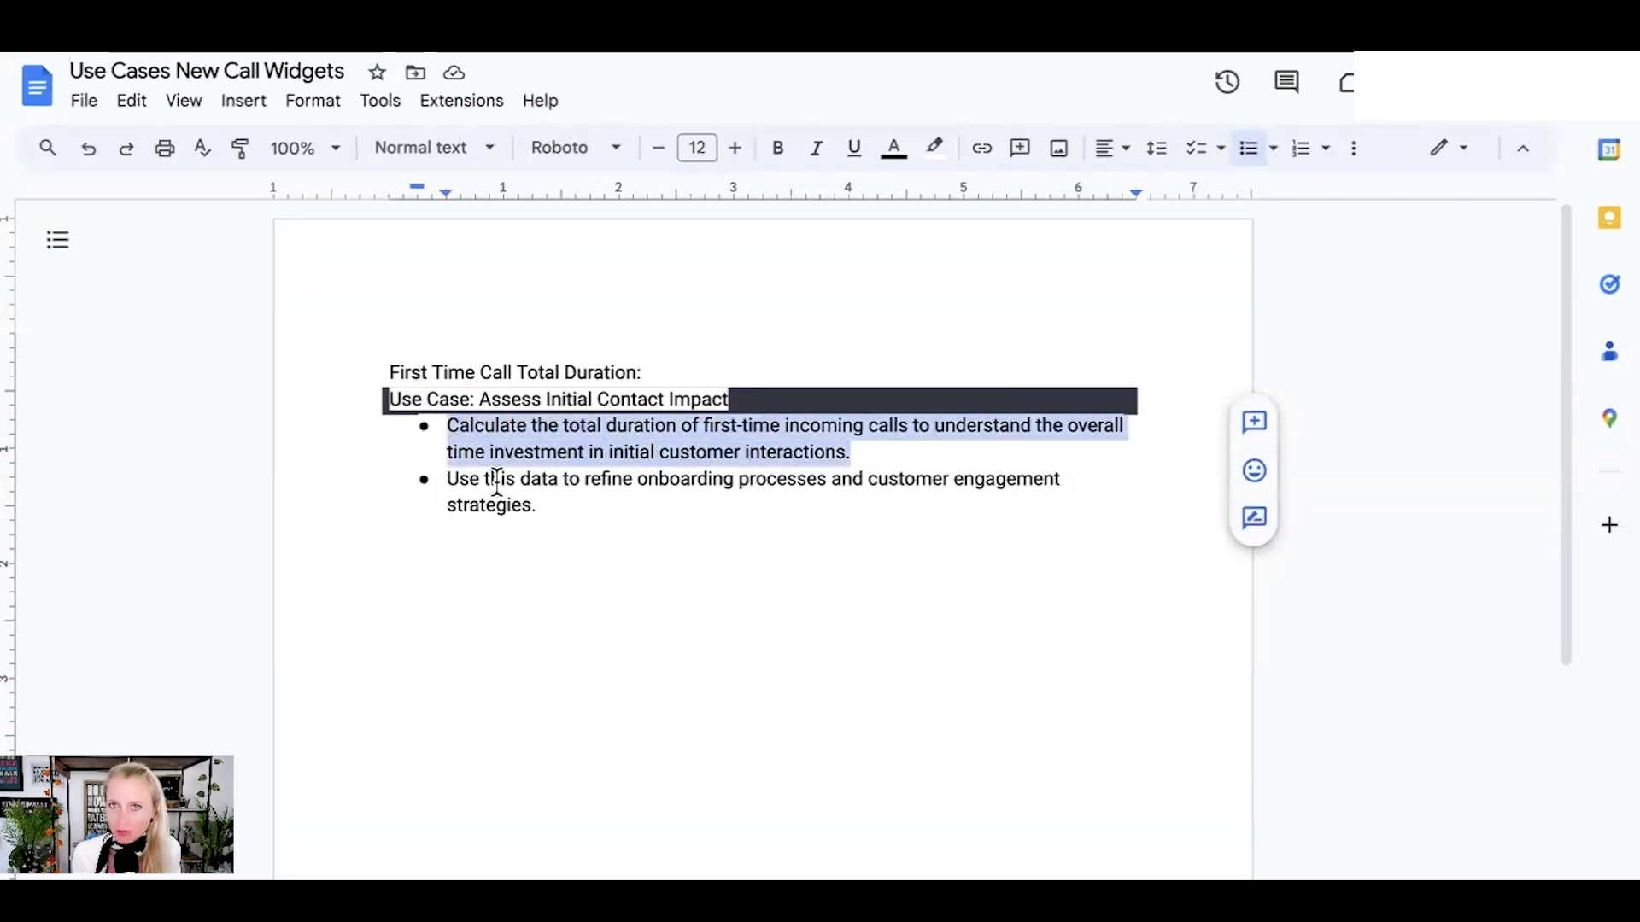
pyautogui.click(859, 453)
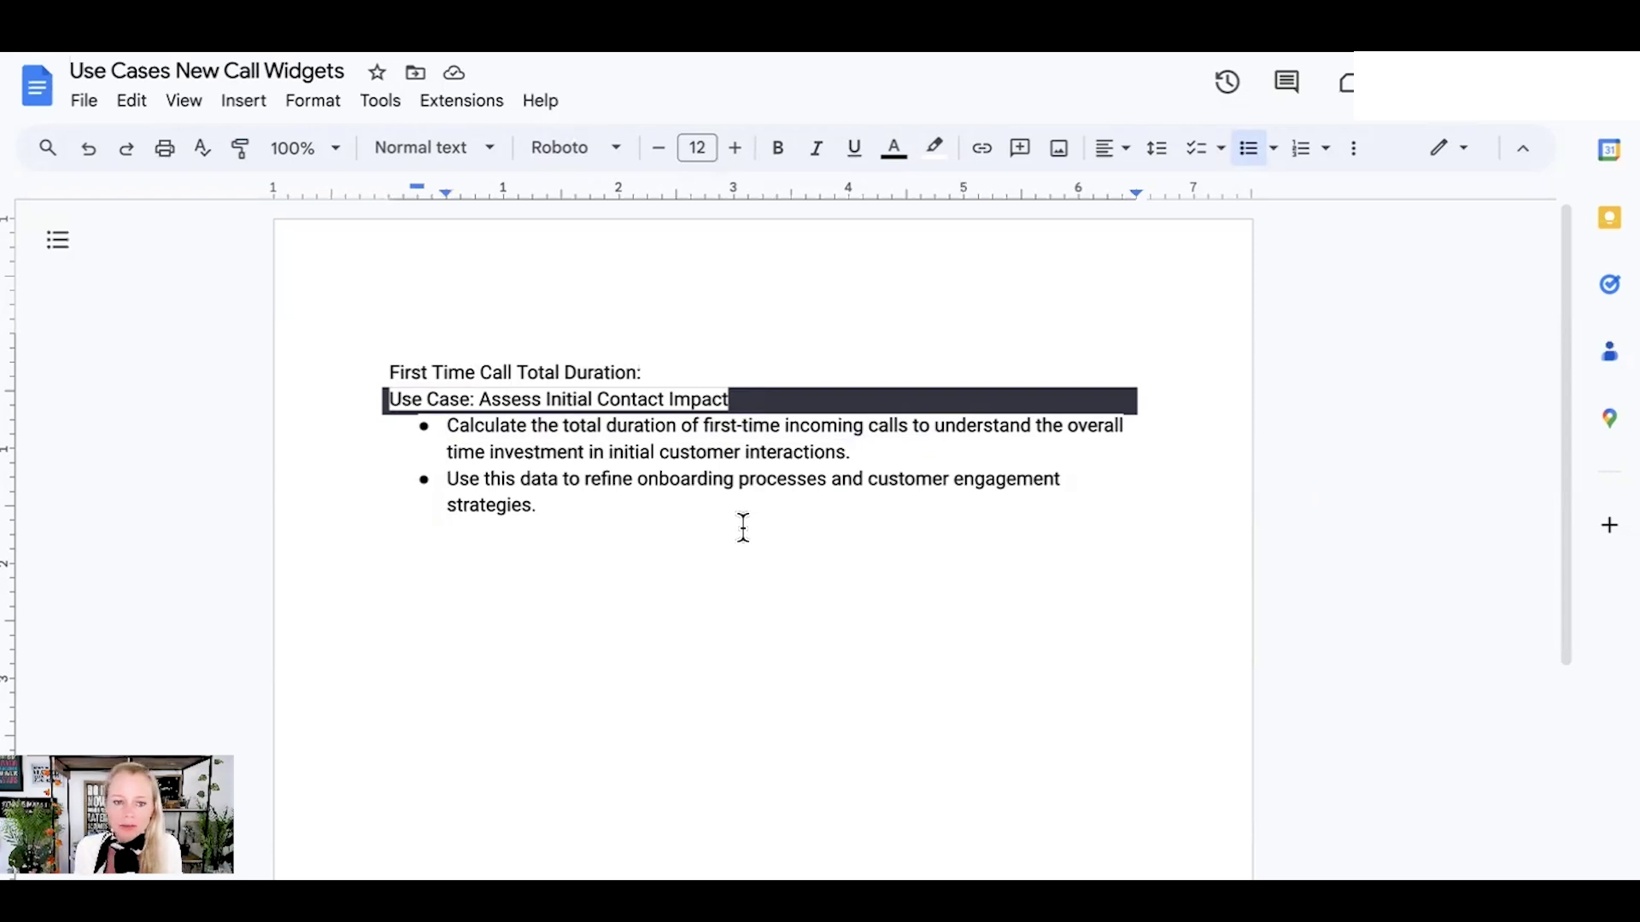
# Insert an empty bullet after the first bullet of the Total Duration notes
pyautogui.click(598, 531)
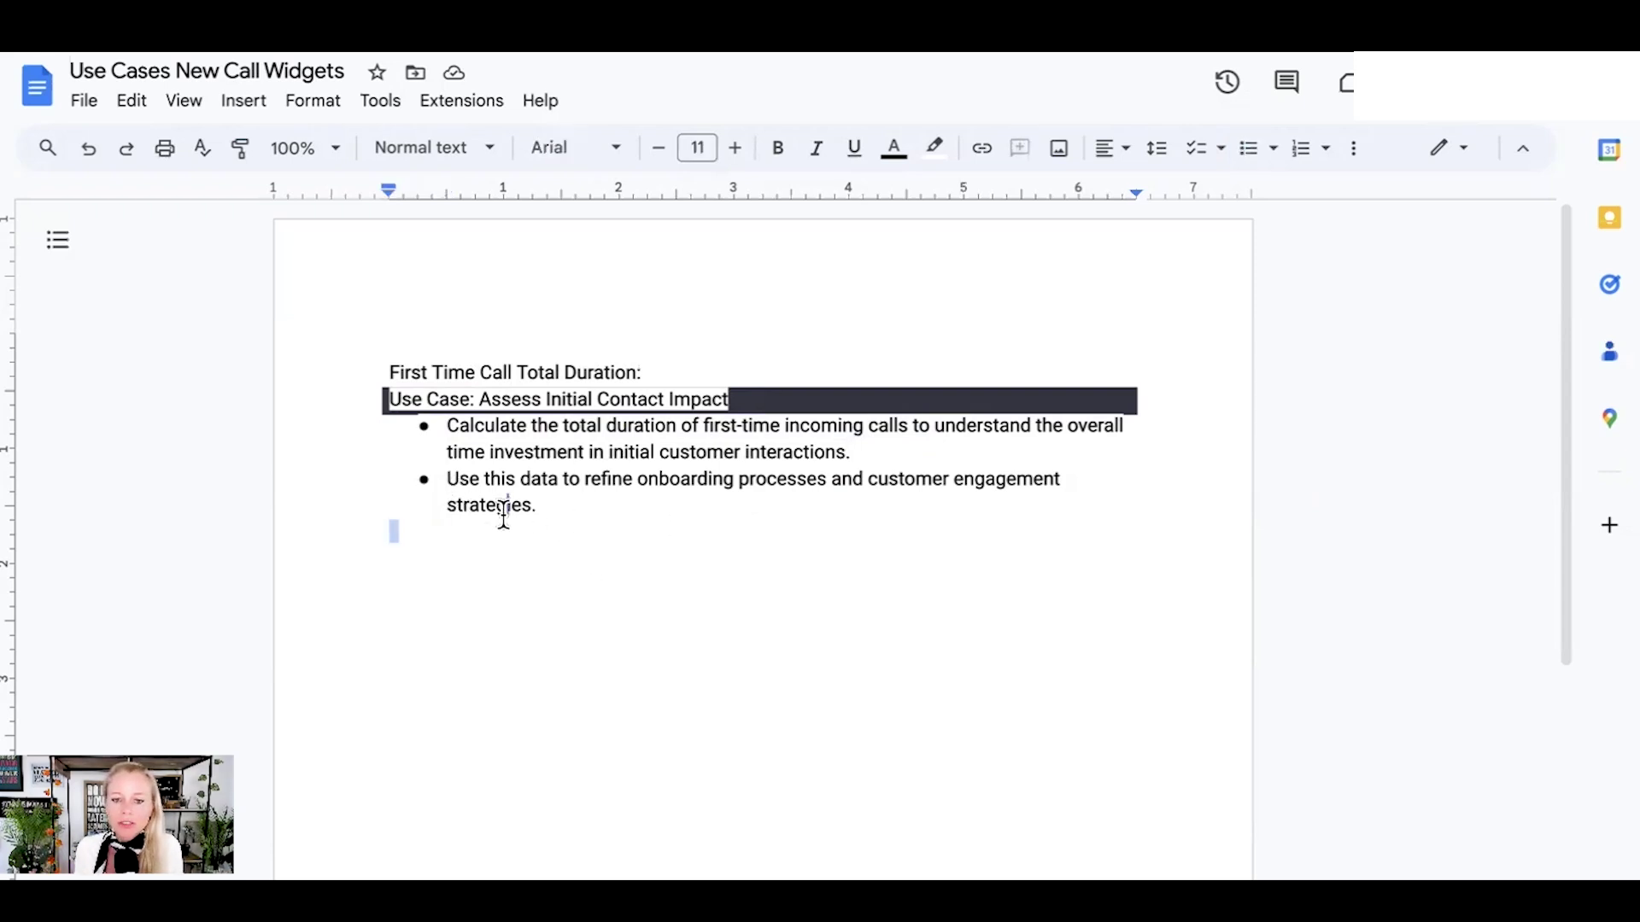
pyautogui.click(444, 479)
pyautogui.press('Return')
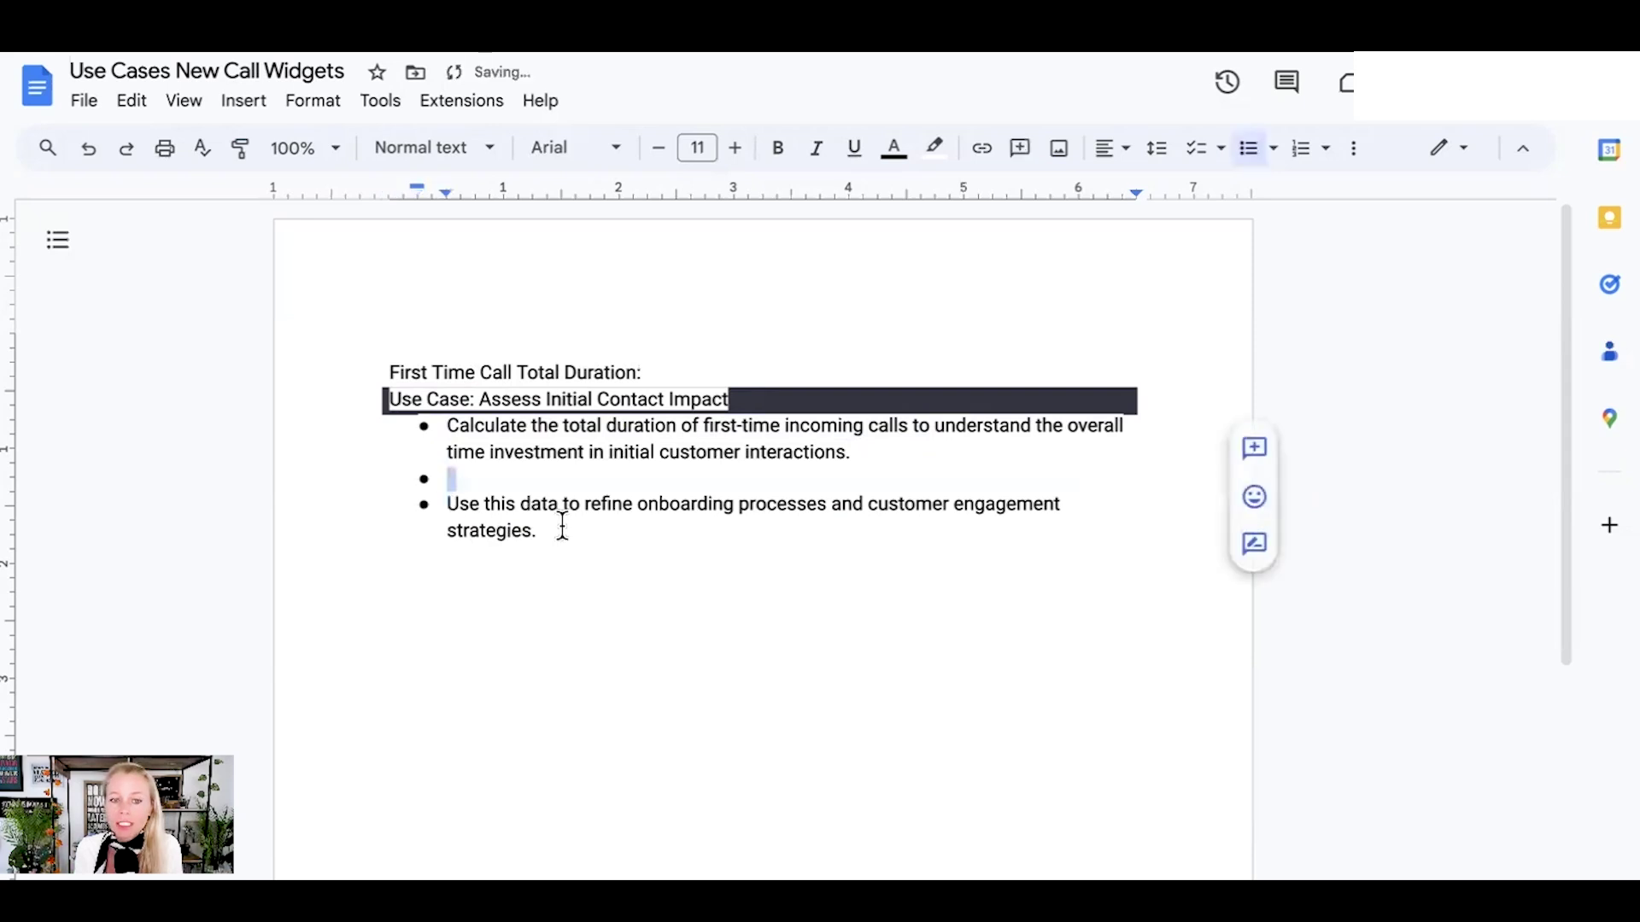
pyautogui.click(560, 528)
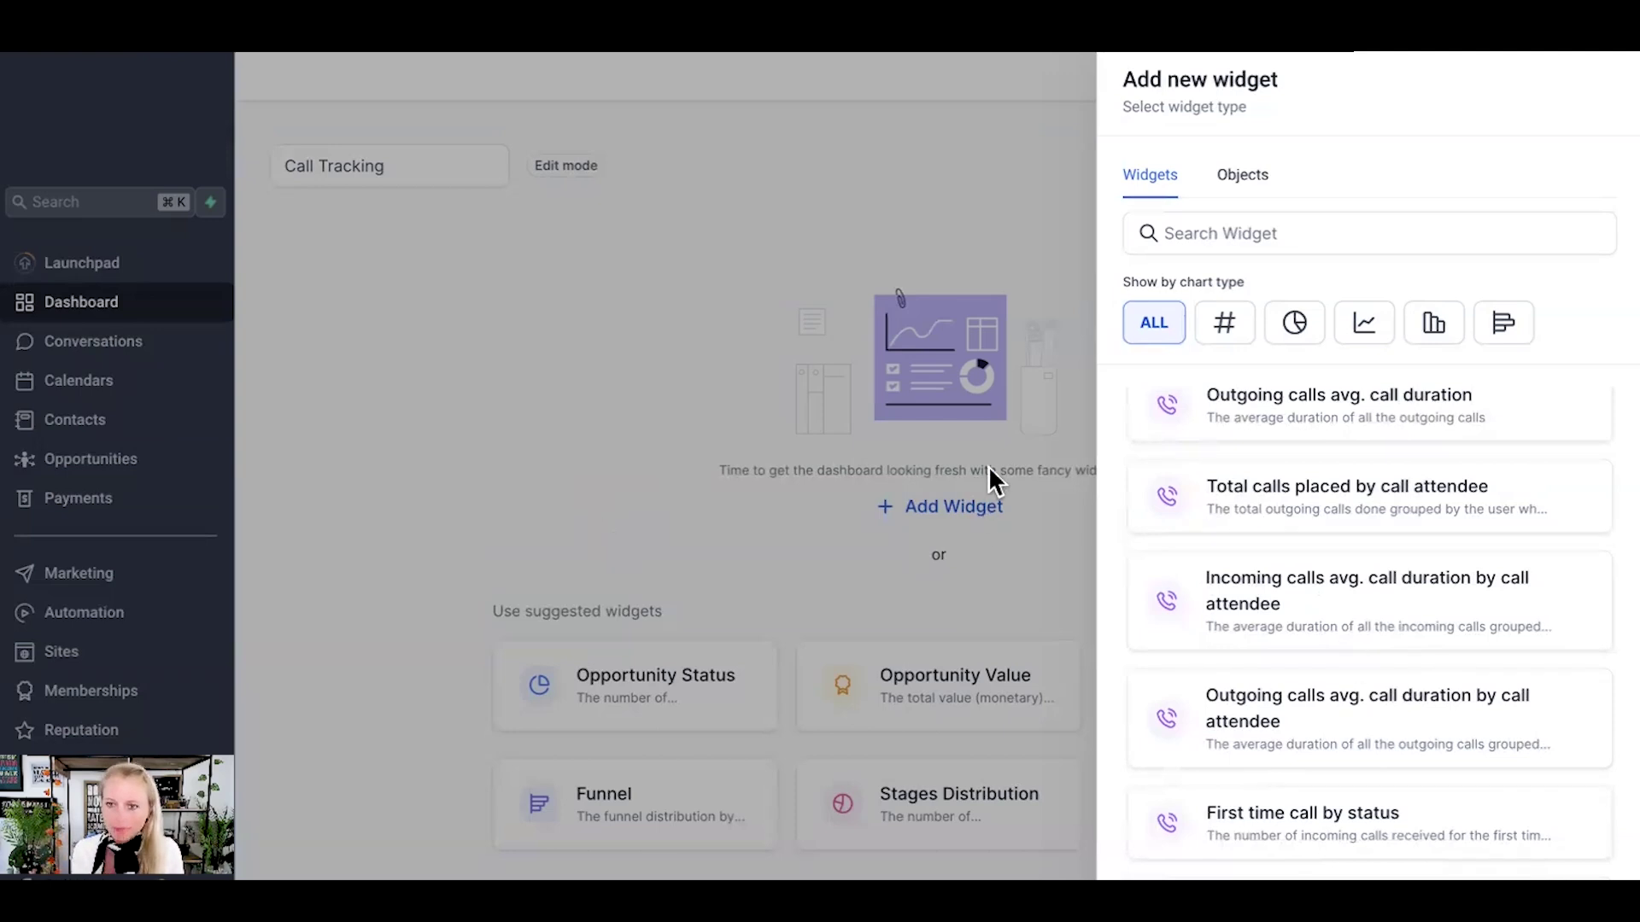
# Choose the First time call total duration widget and switch it to a Donut chart
pyautogui.scroll(10, 1431, 633)
pyautogui.scroll(-2, 1417, 512)
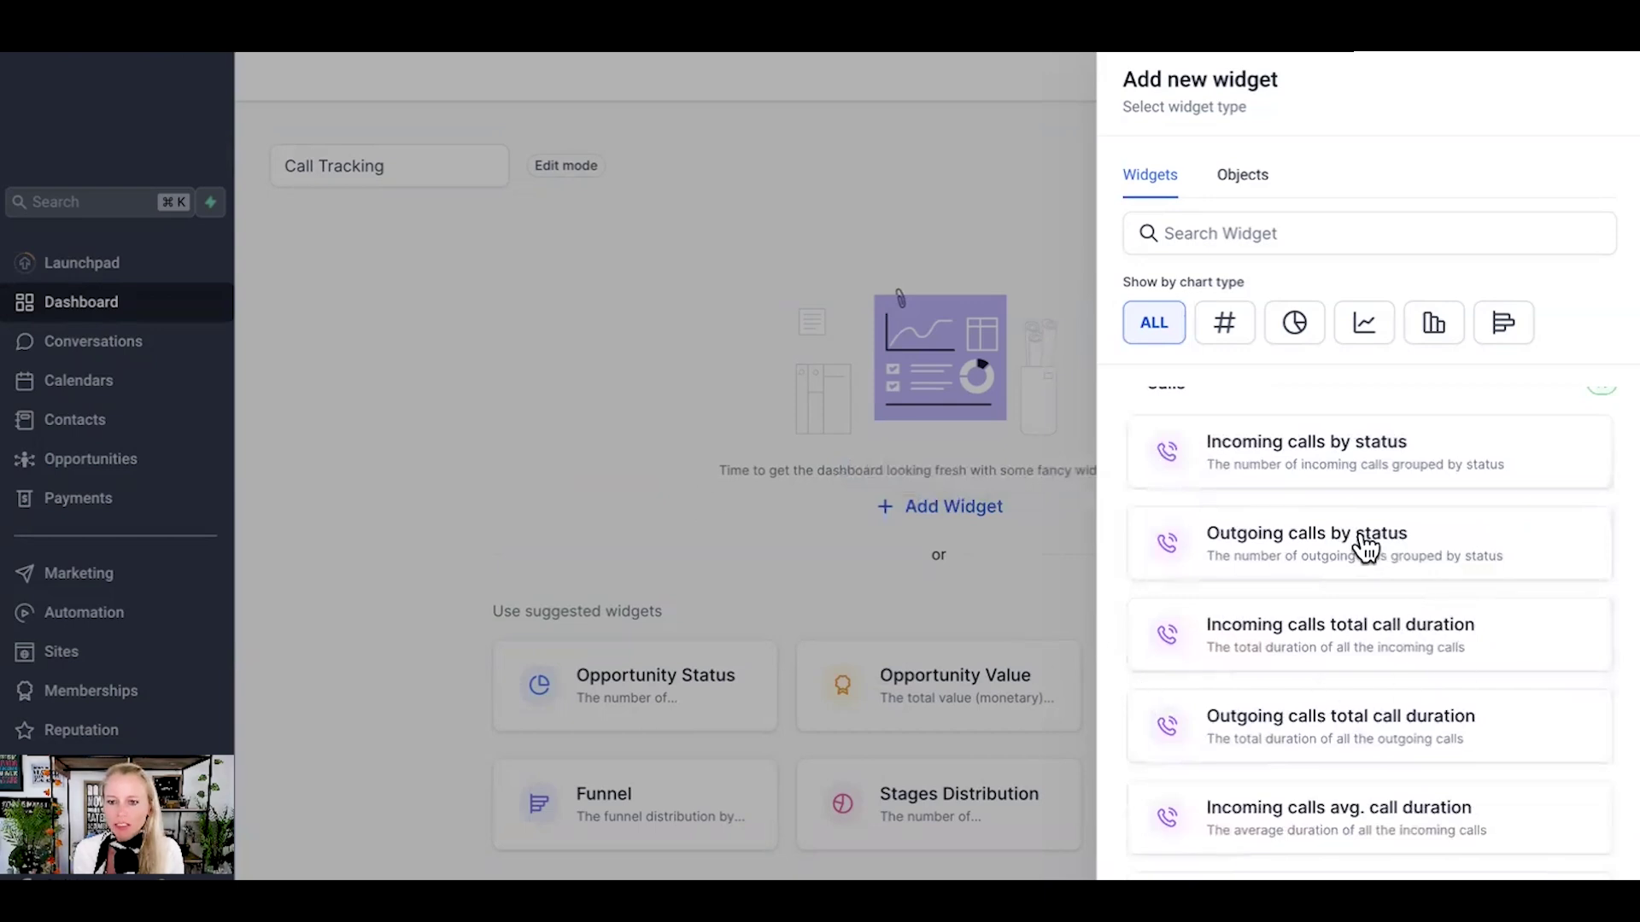
pyautogui.scroll(1, 1345, 597)
pyautogui.scroll(-6, 1377, 636)
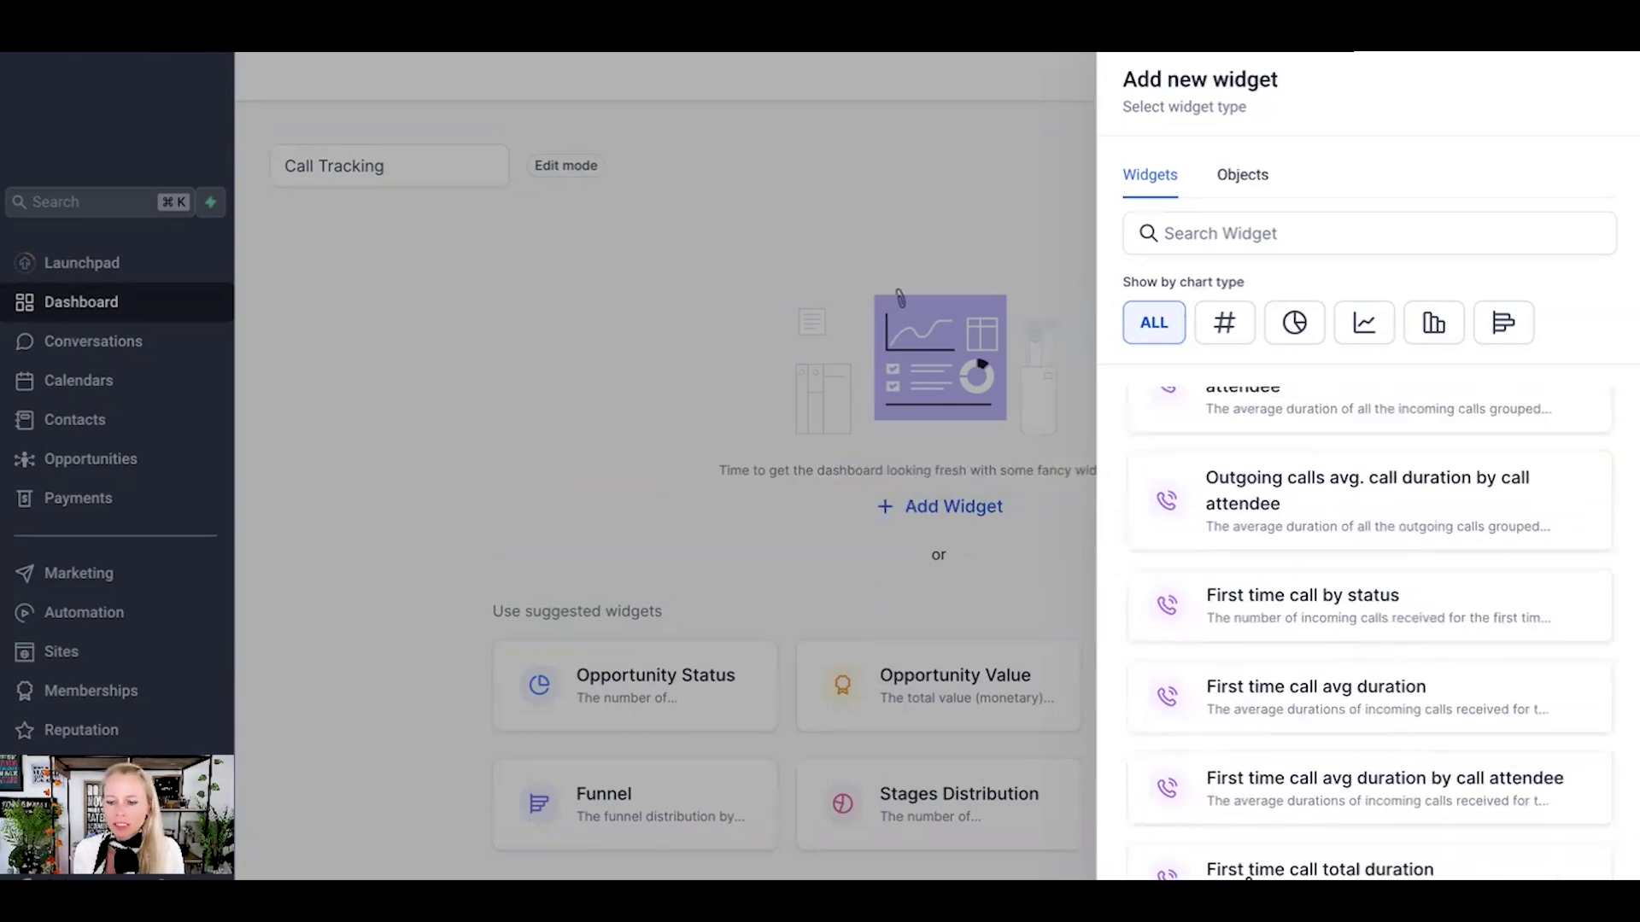
pyautogui.click(1319, 869)
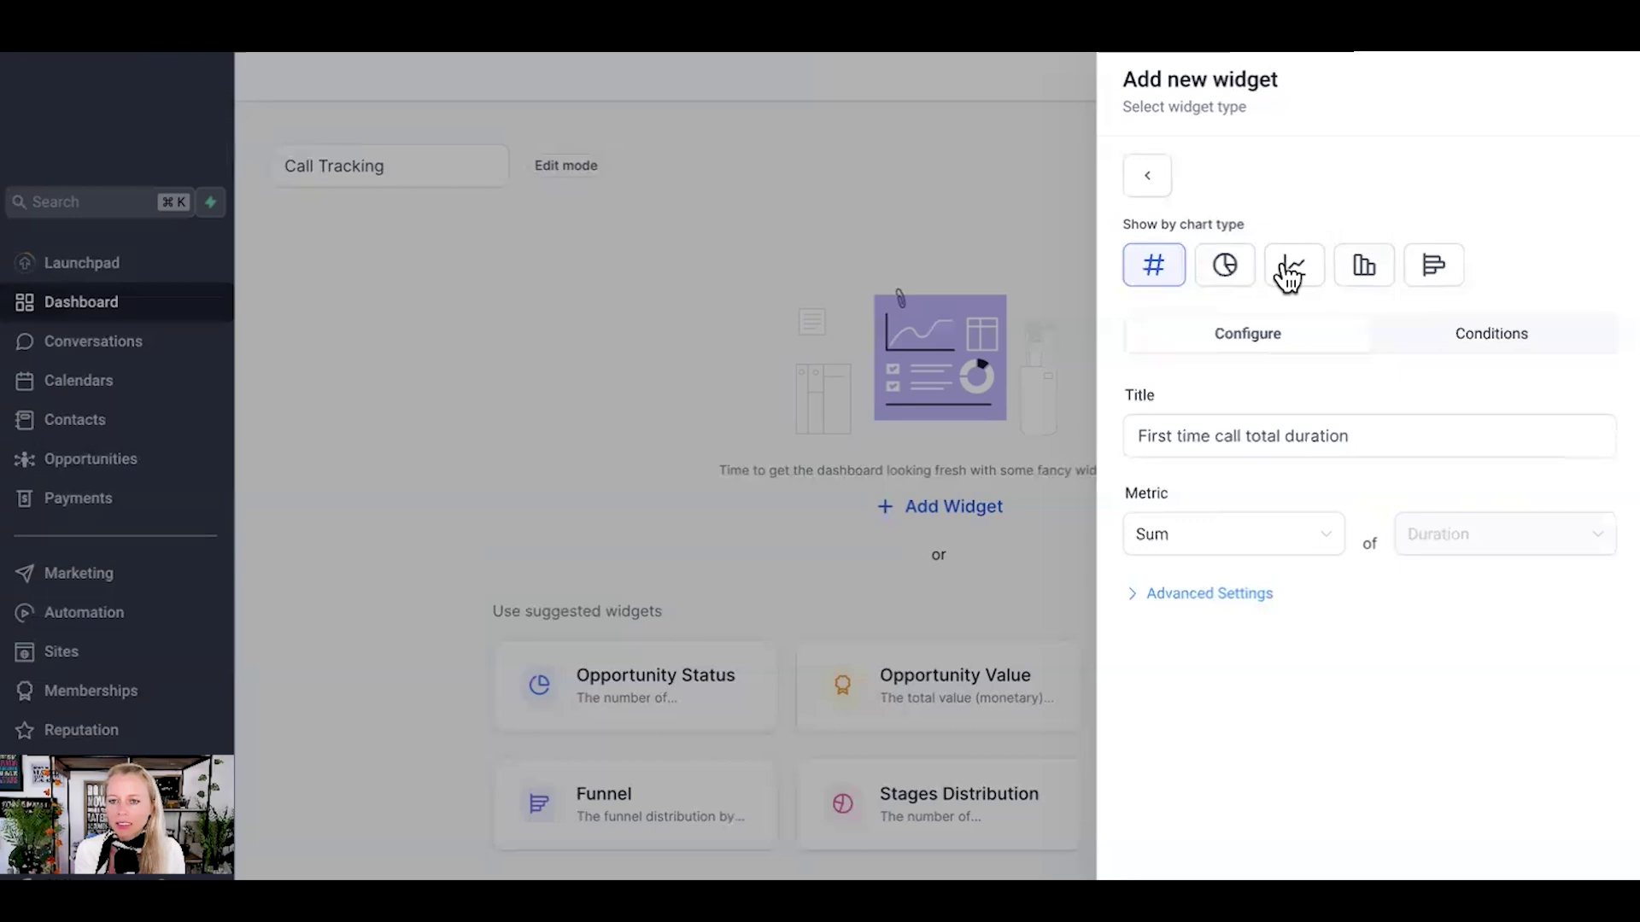
pyautogui.click(1240, 271)
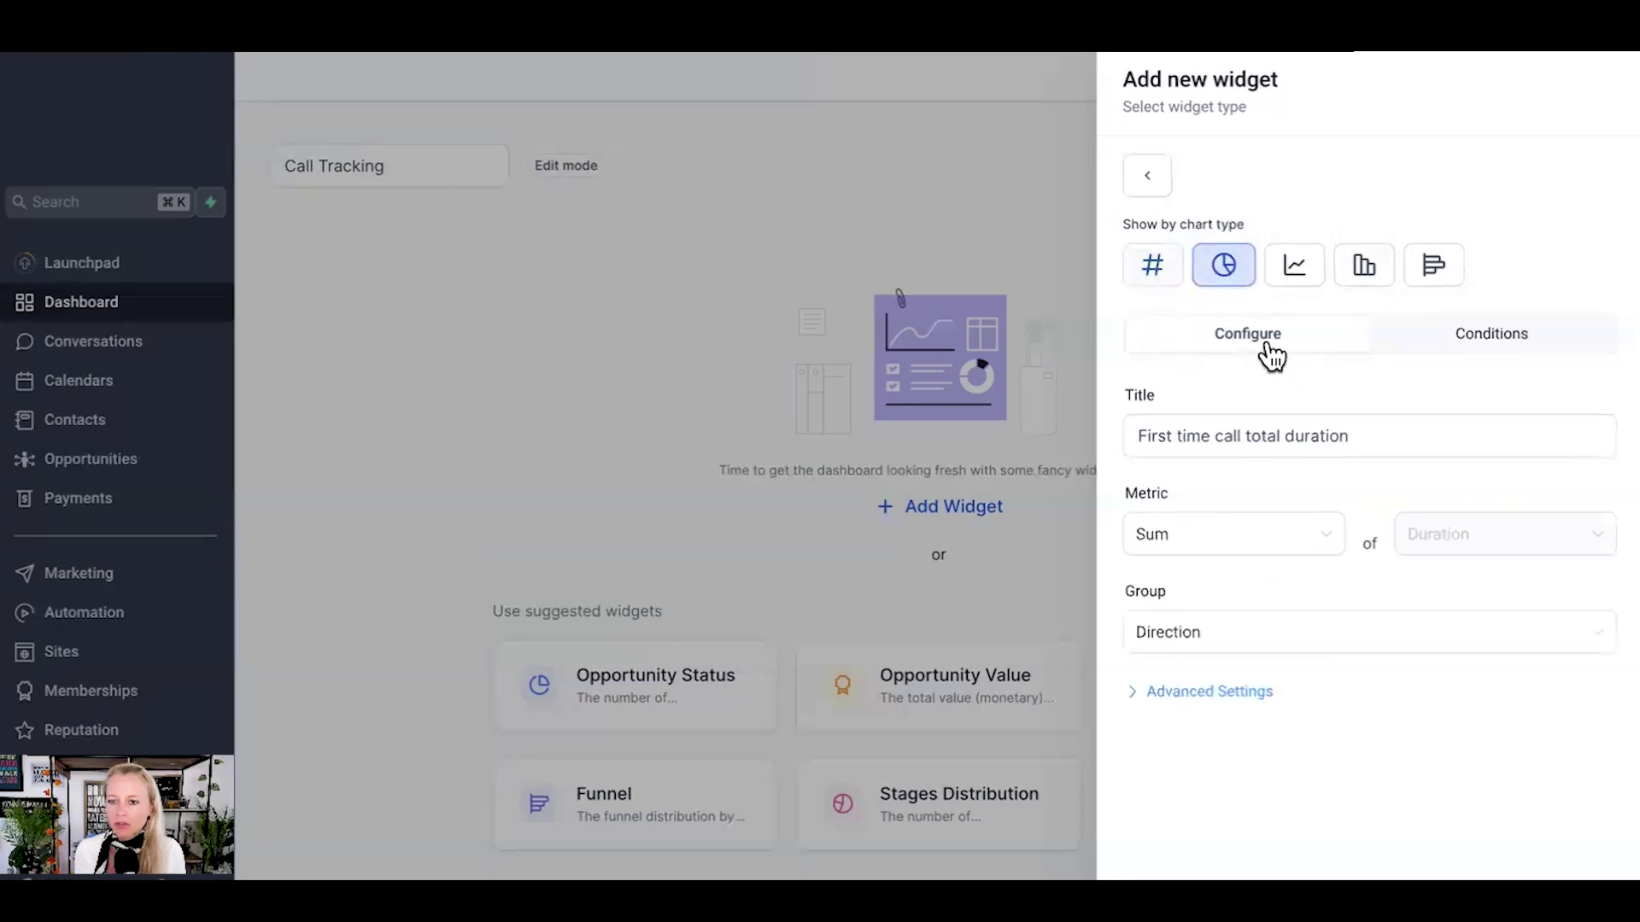
pyautogui.click(1462, 344)
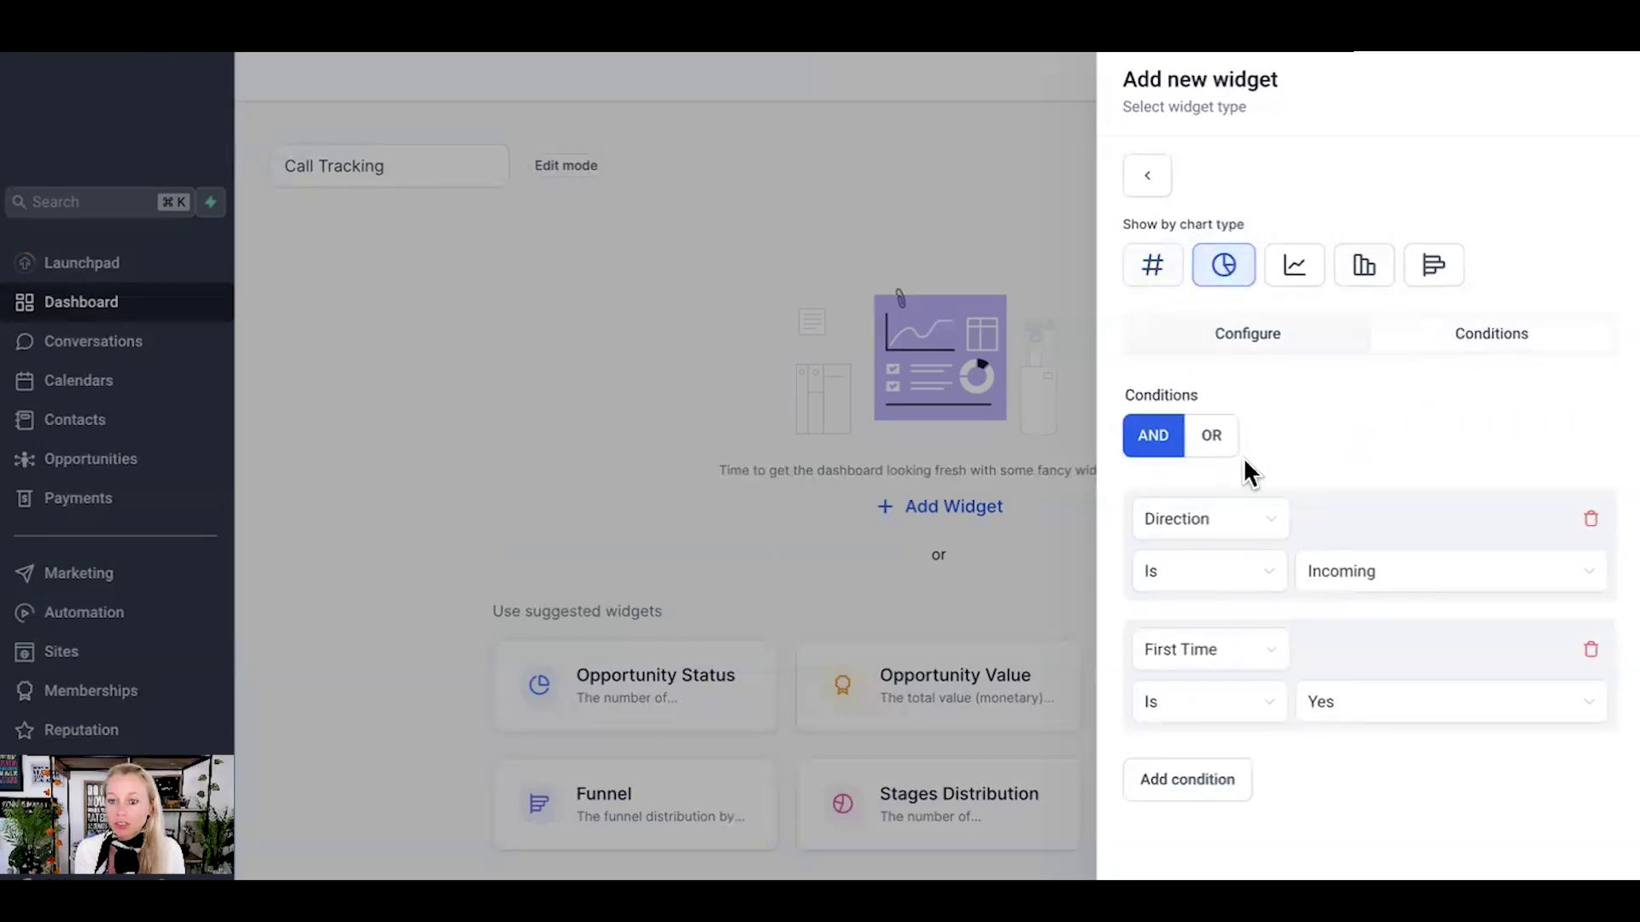
pyautogui.click(1234, 344)
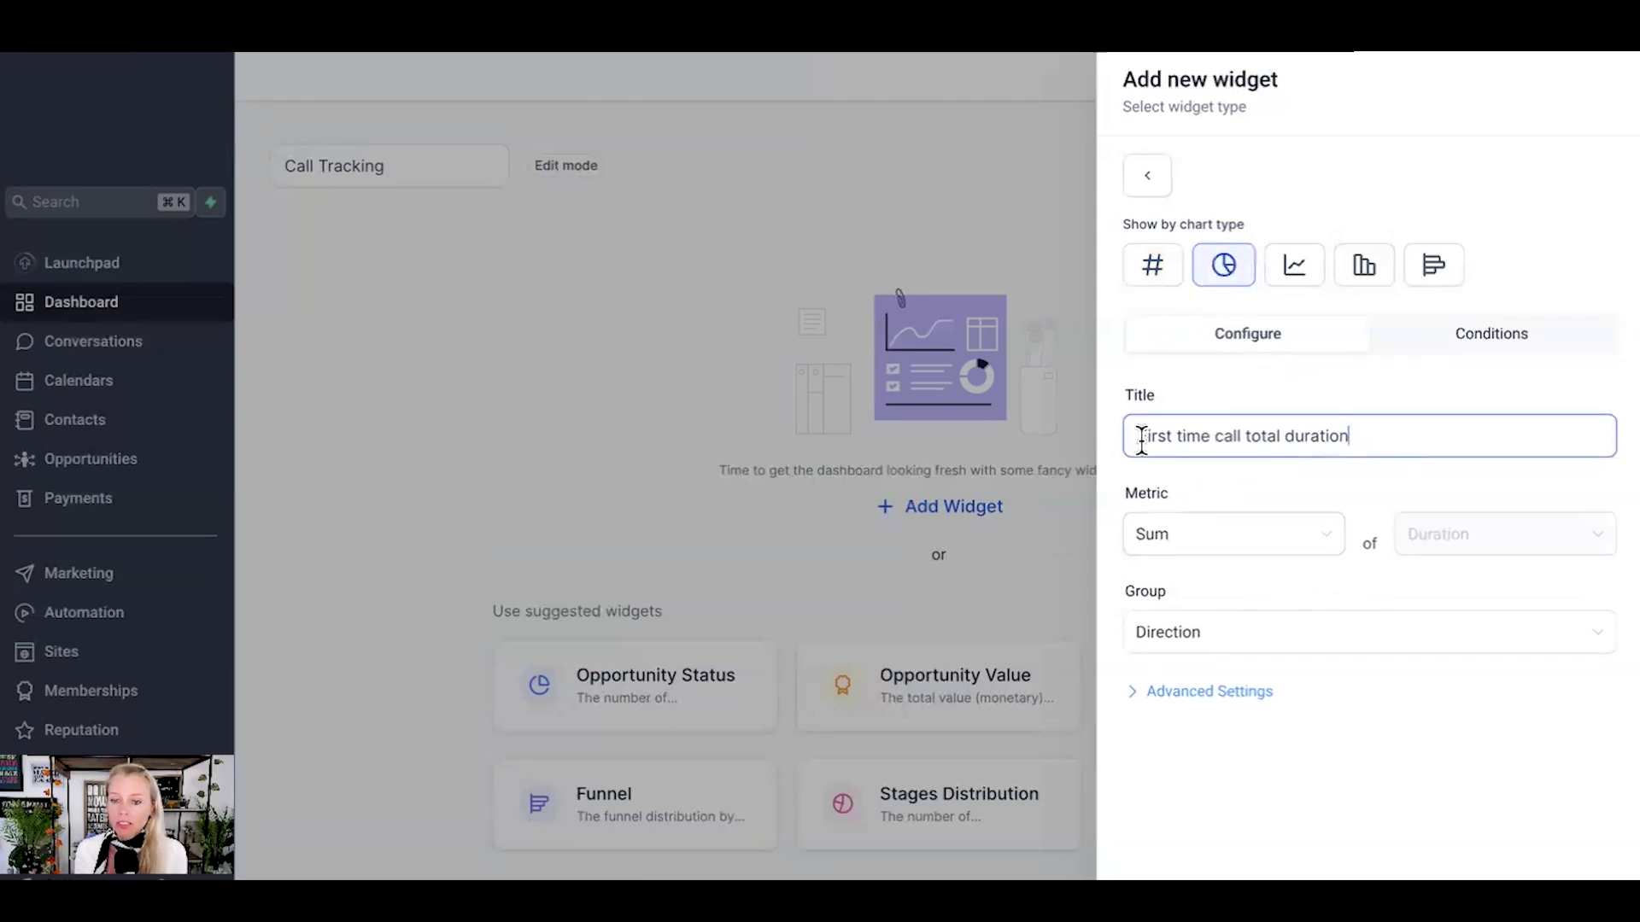
# Keep Sum as the metric, group by Direction, and keep Descending order
pyautogui.moveTo(1141, 439); pyautogui.dragTo(1330, 437)
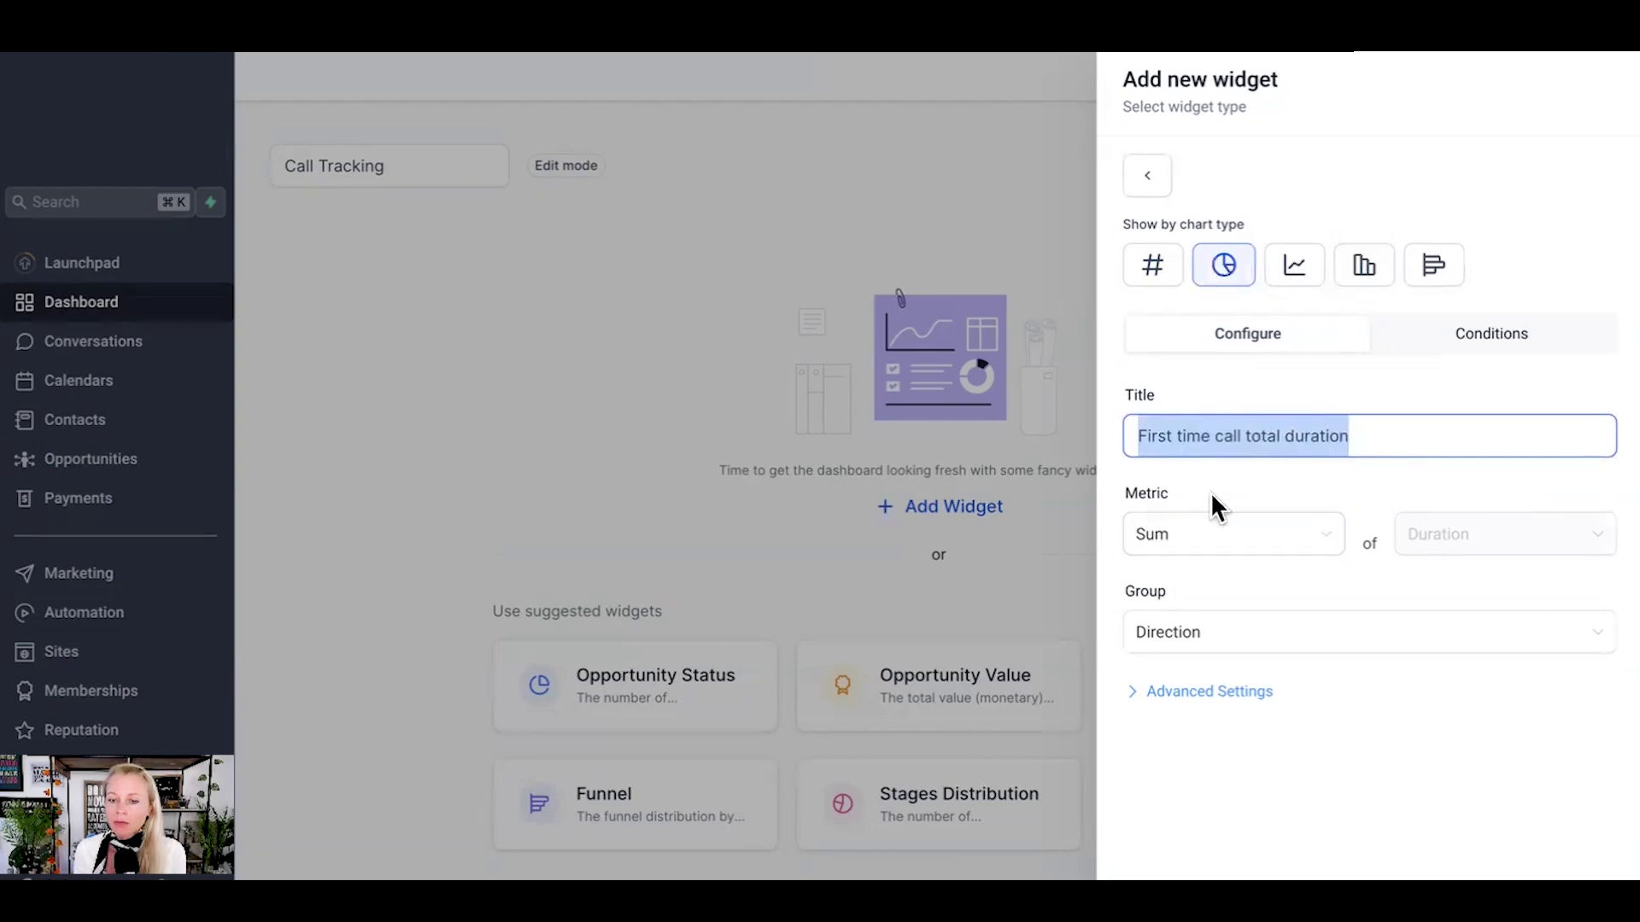
pyautogui.click(1182, 542)
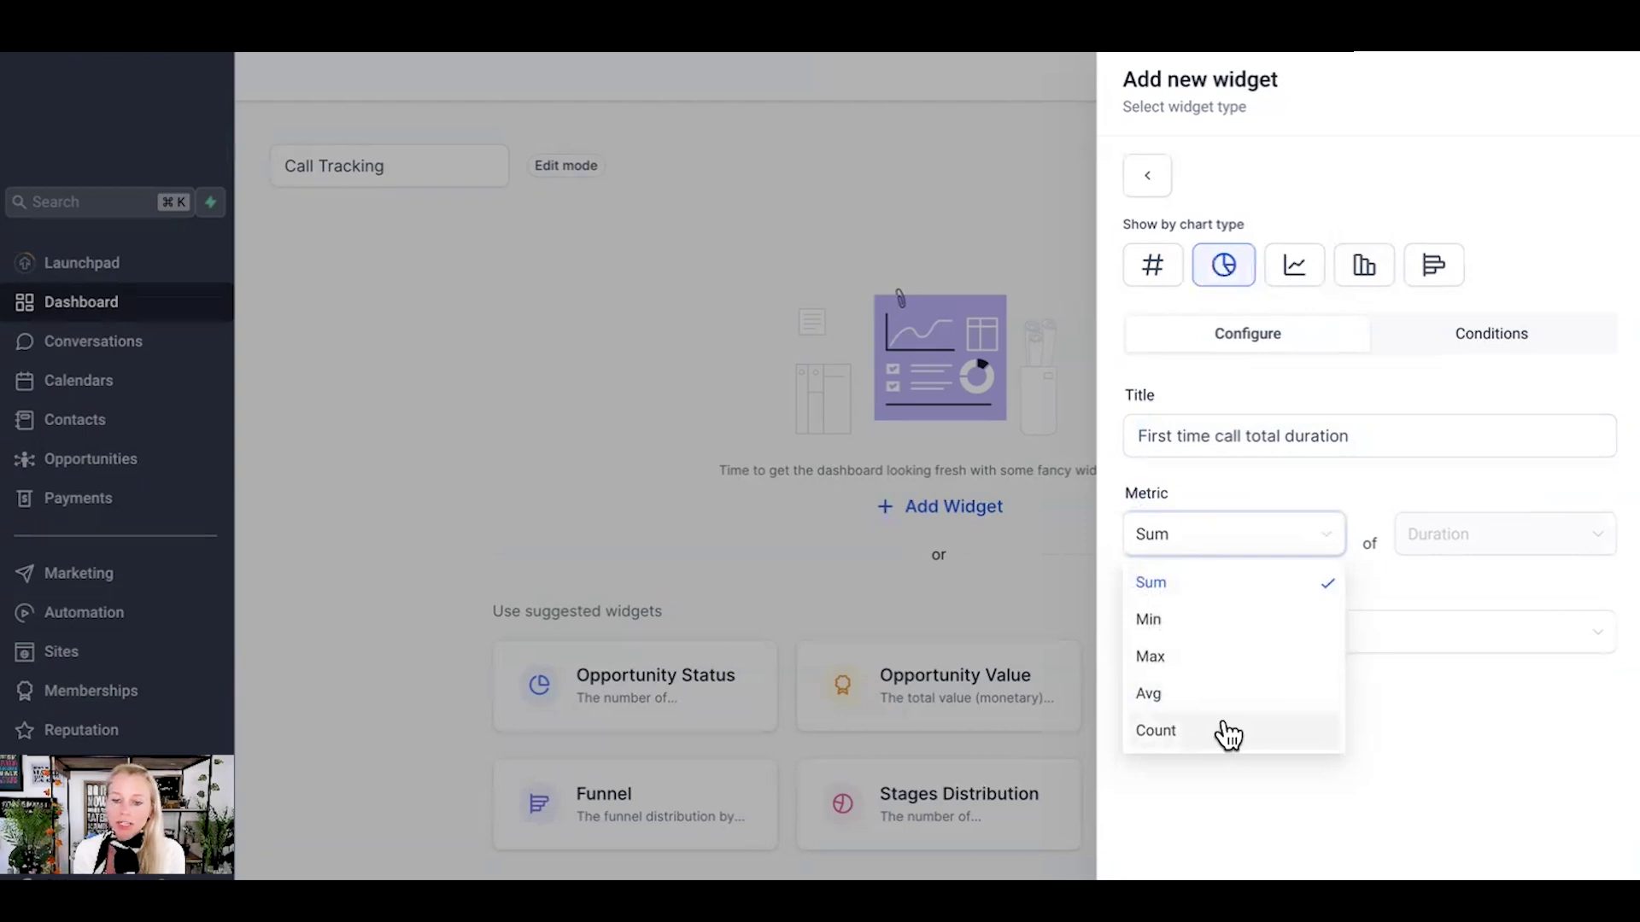
pyautogui.click(1230, 491)
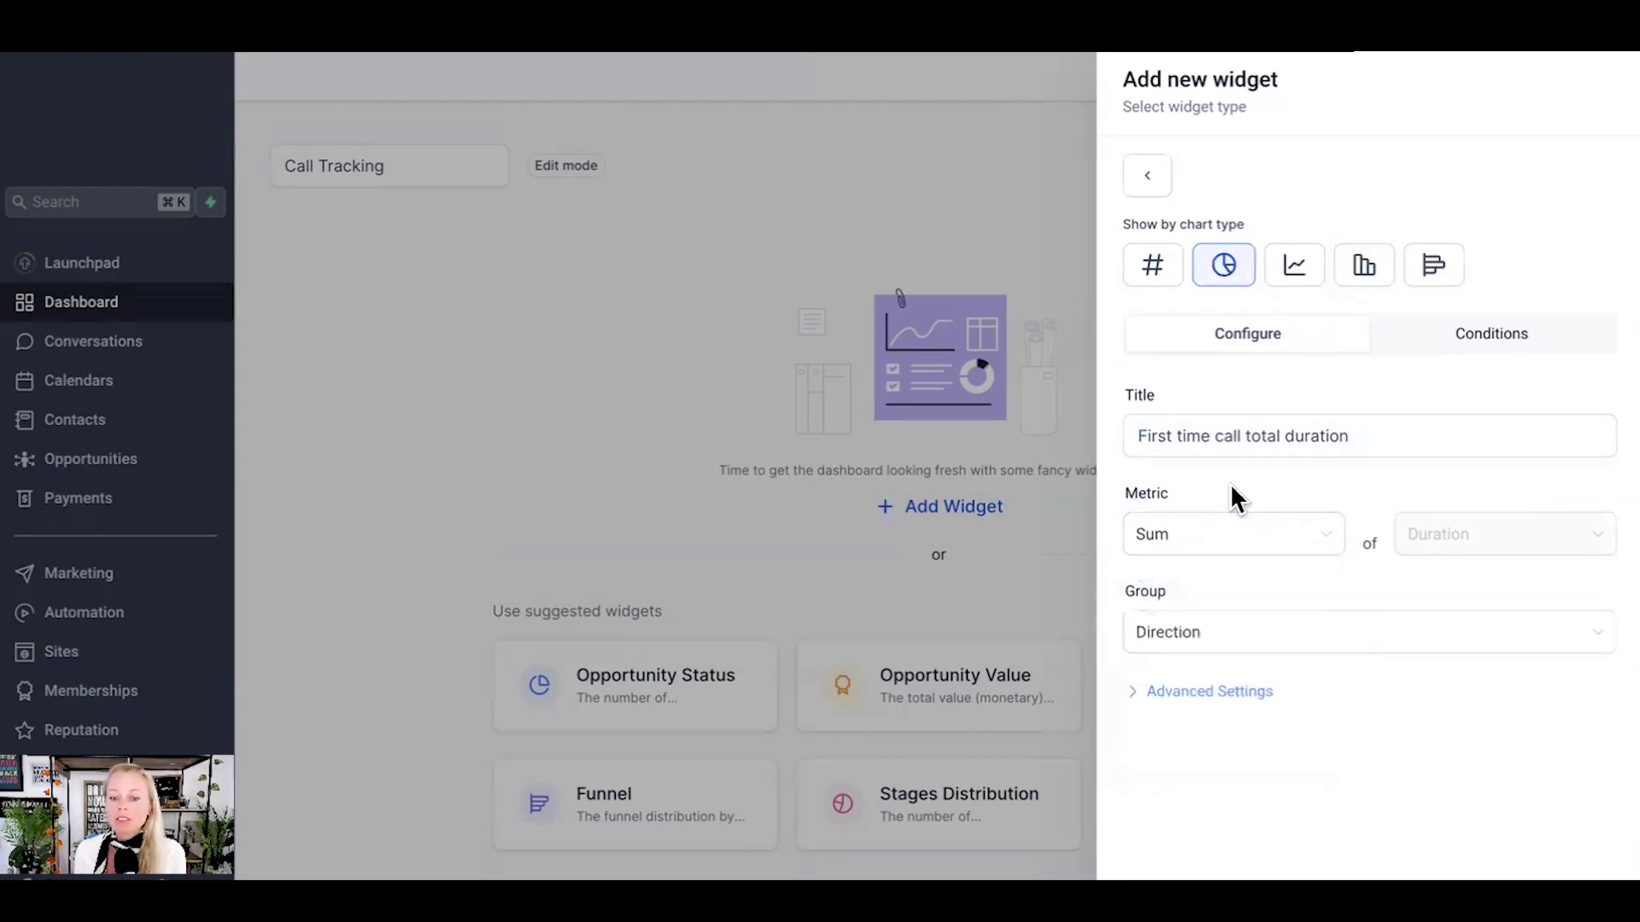
pyautogui.click(1177, 632)
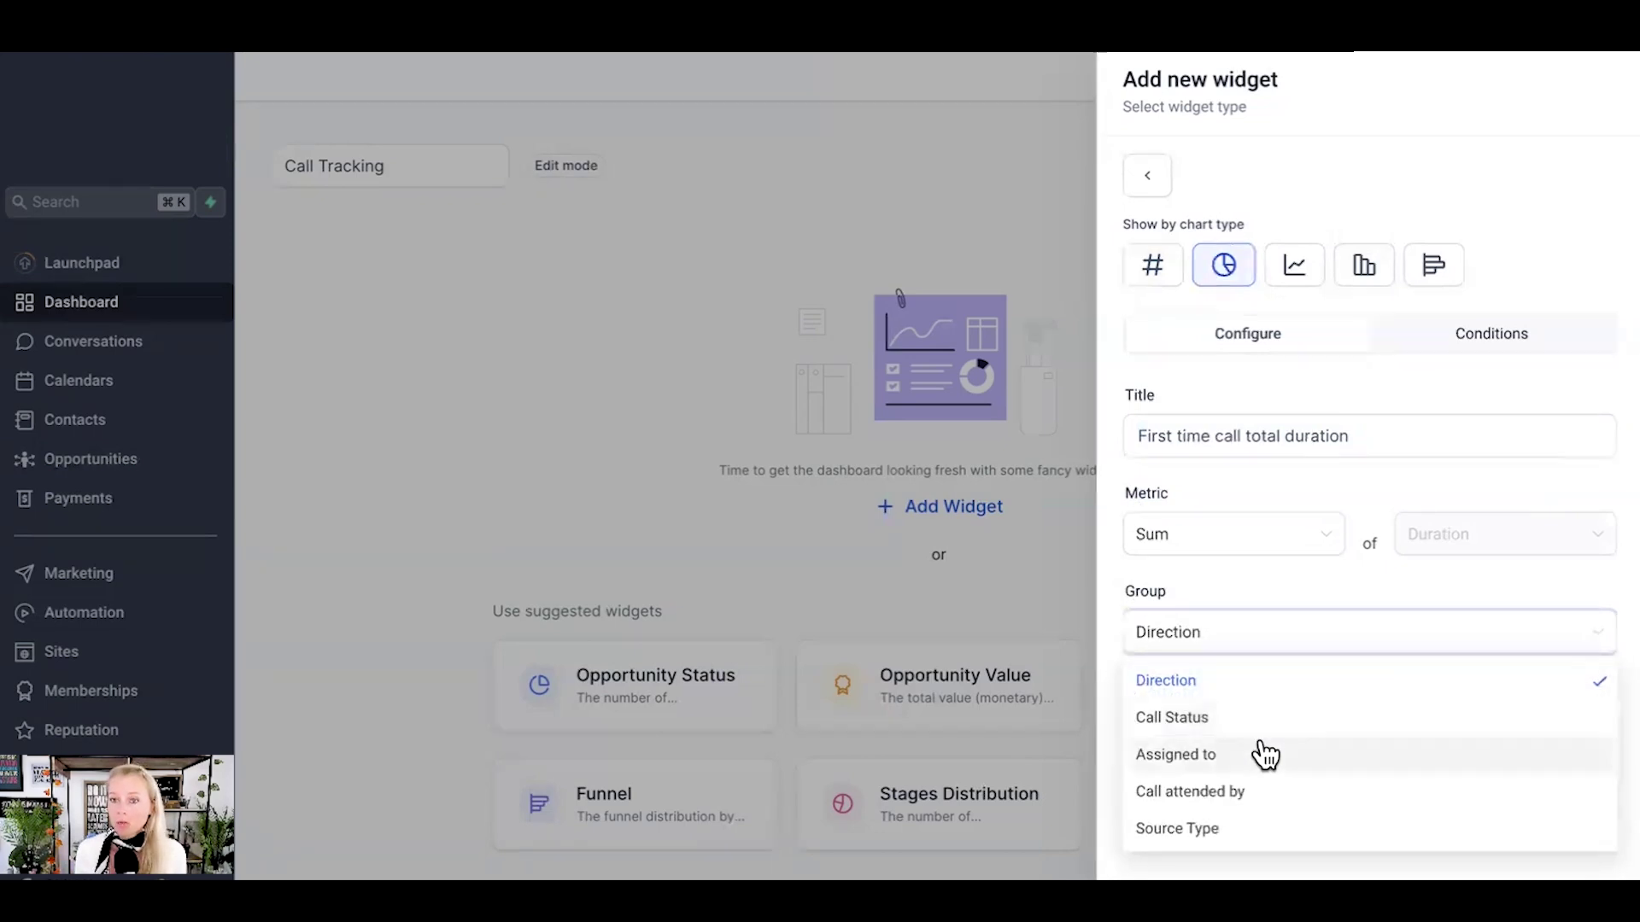
pyautogui.click(1264, 755)
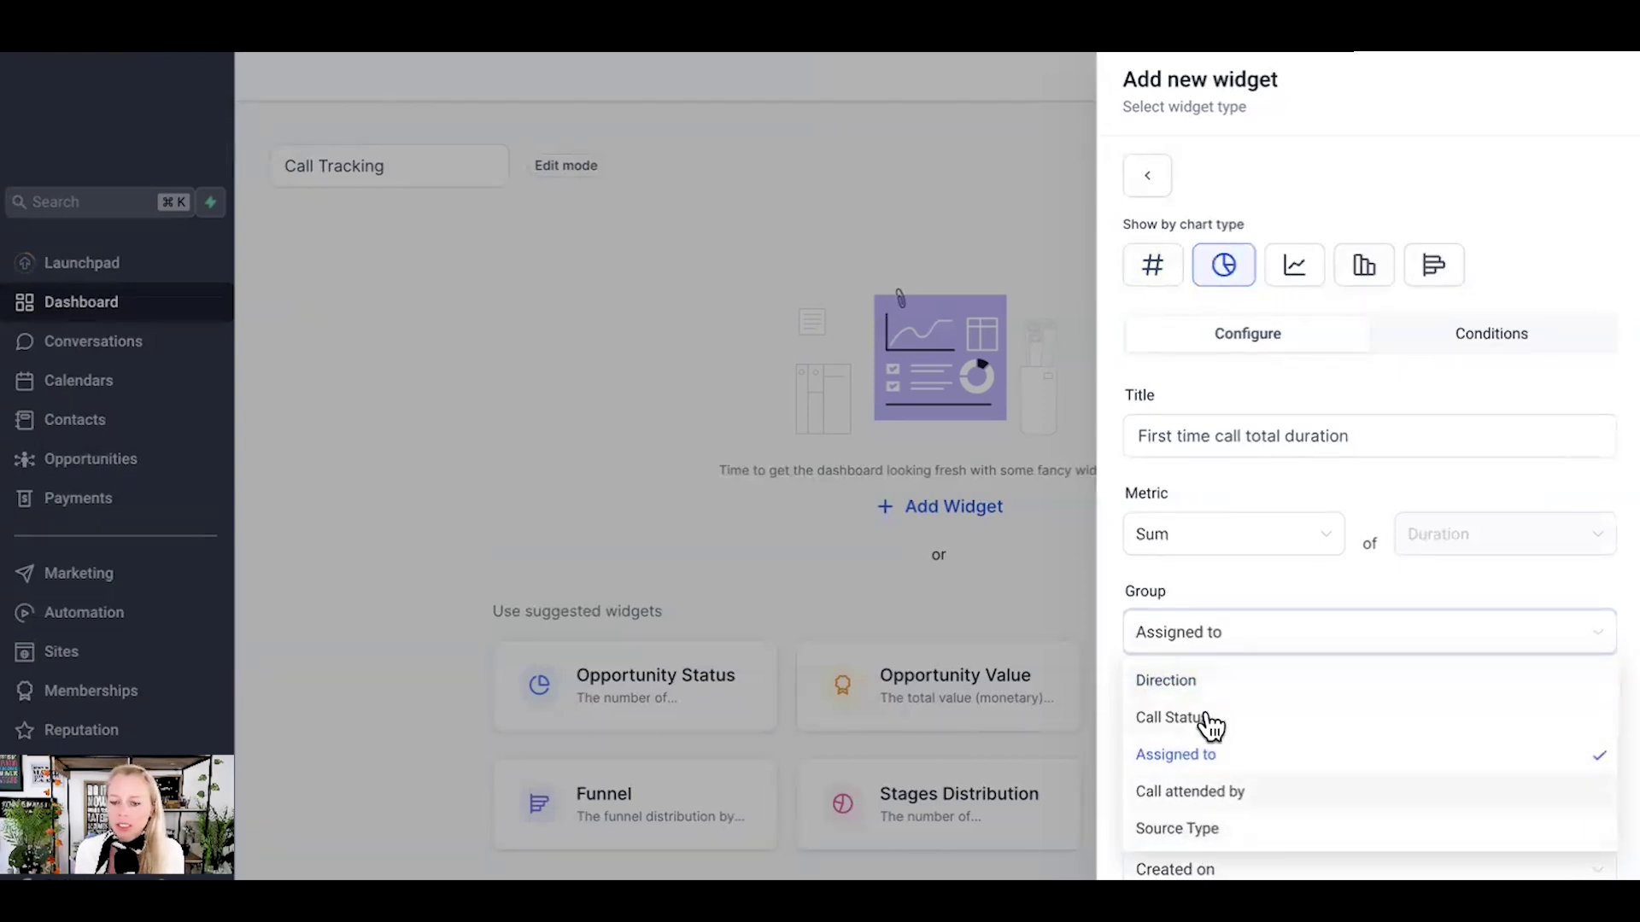
pyautogui.click(1170, 680)
pyautogui.click(1236, 773)
pyautogui.click(1452, 771)
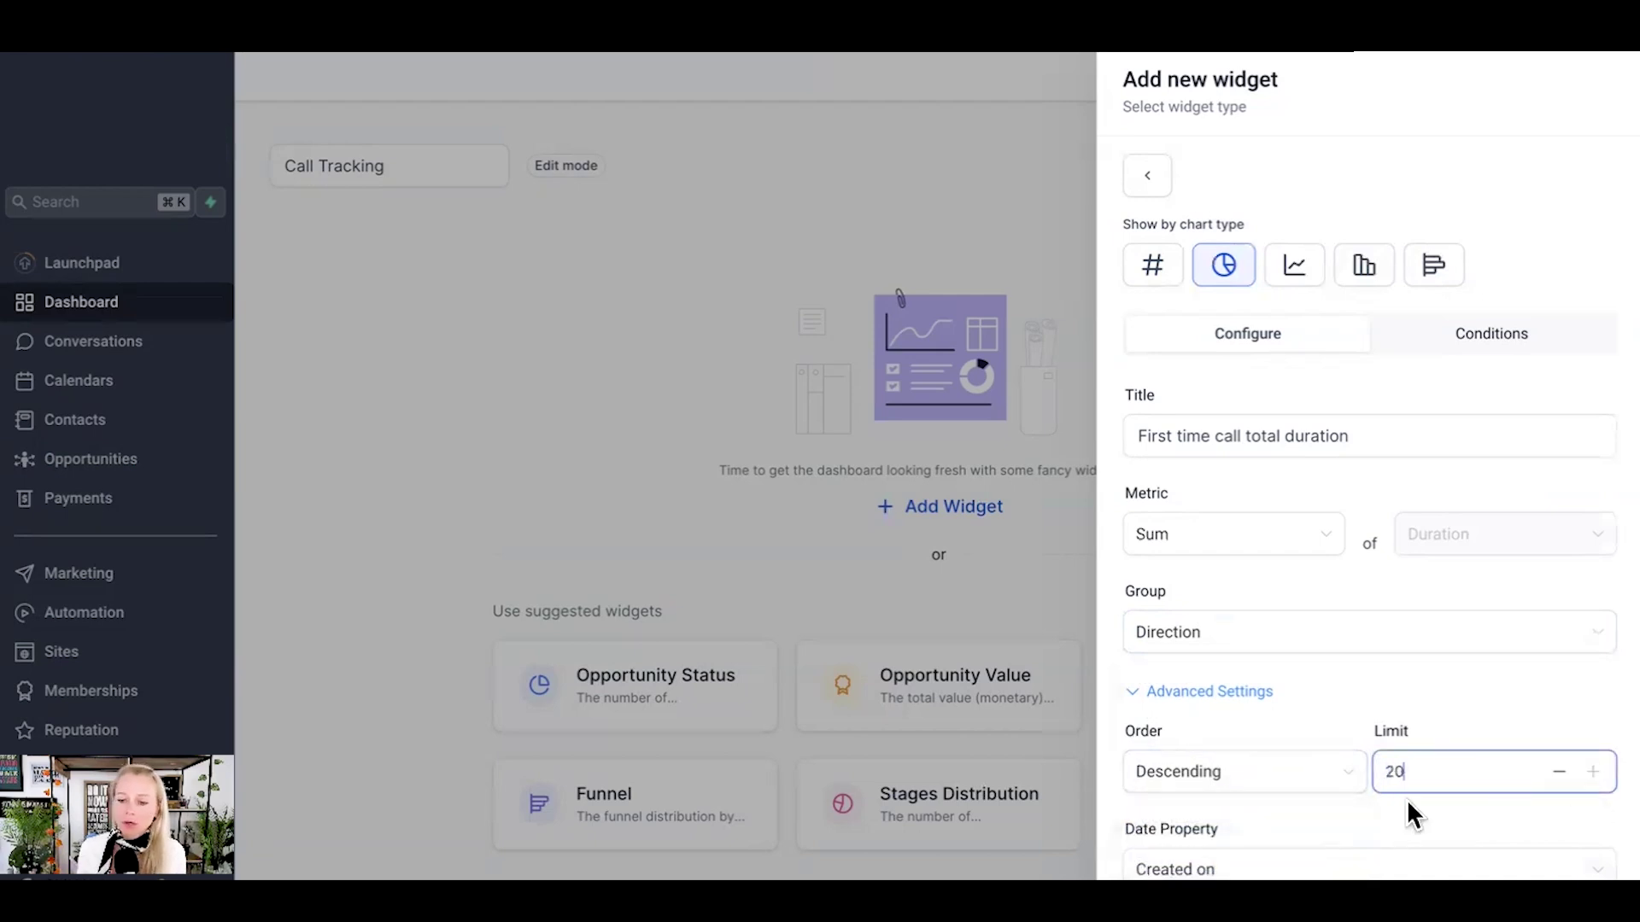
# Keep Created on as the date property and set the date range override to Last year
pyautogui.scroll(-2, 1281, 769)
pyautogui.click(1129, 698)
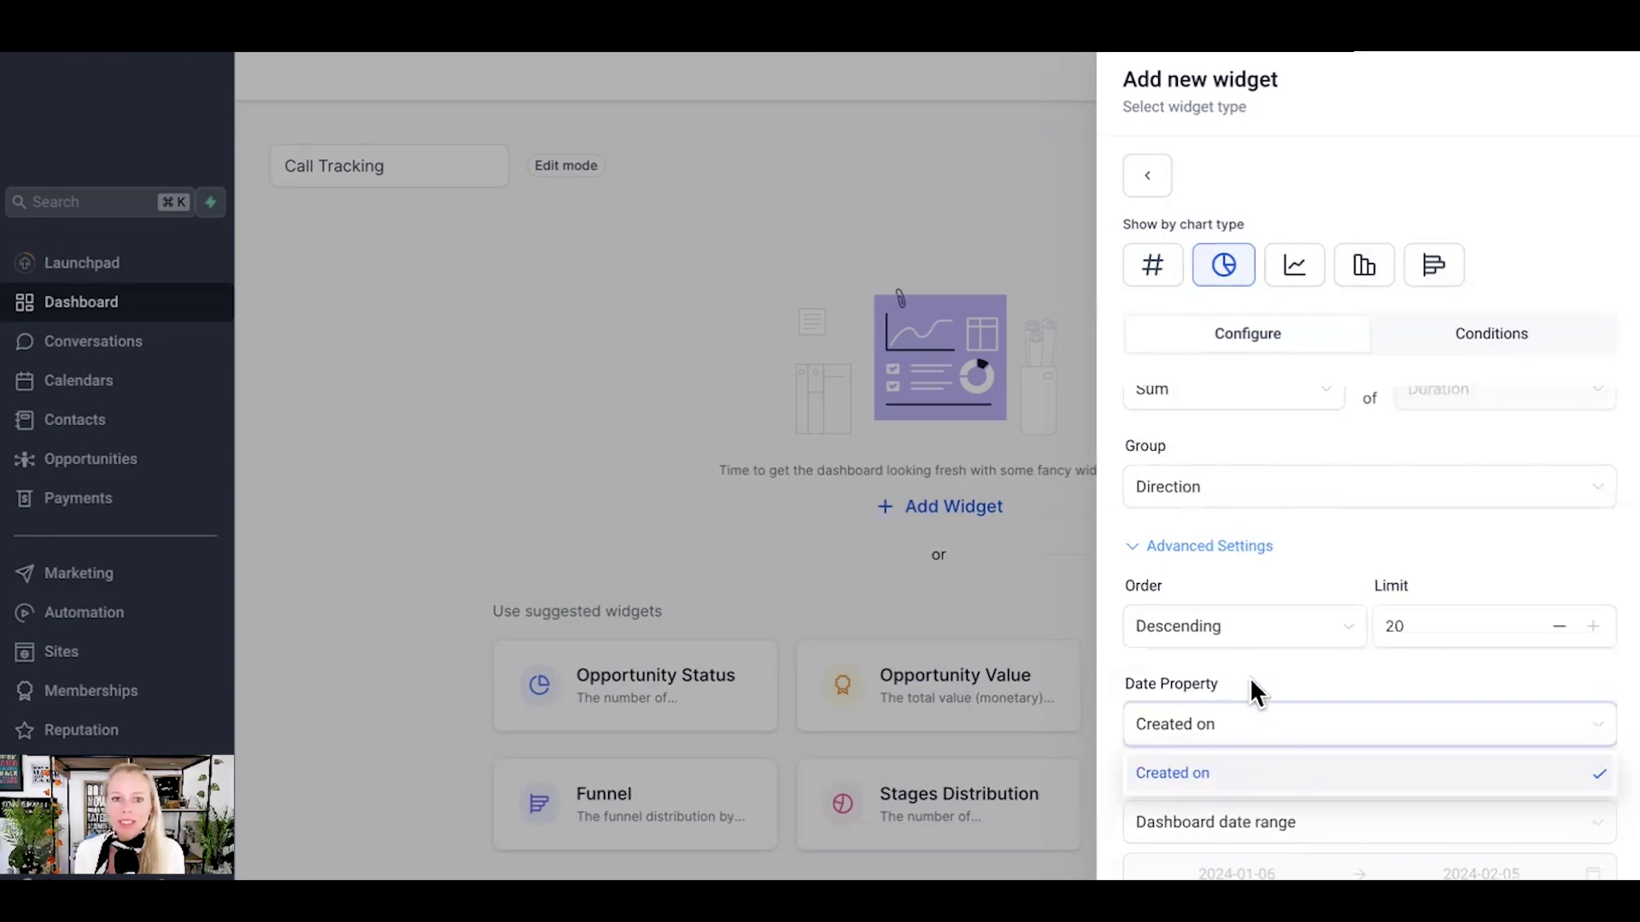
pyautogui.click(1251, 772)
pyautogui.click(1263, 822)
pyautogui.scroll(-4, 1238, 752)
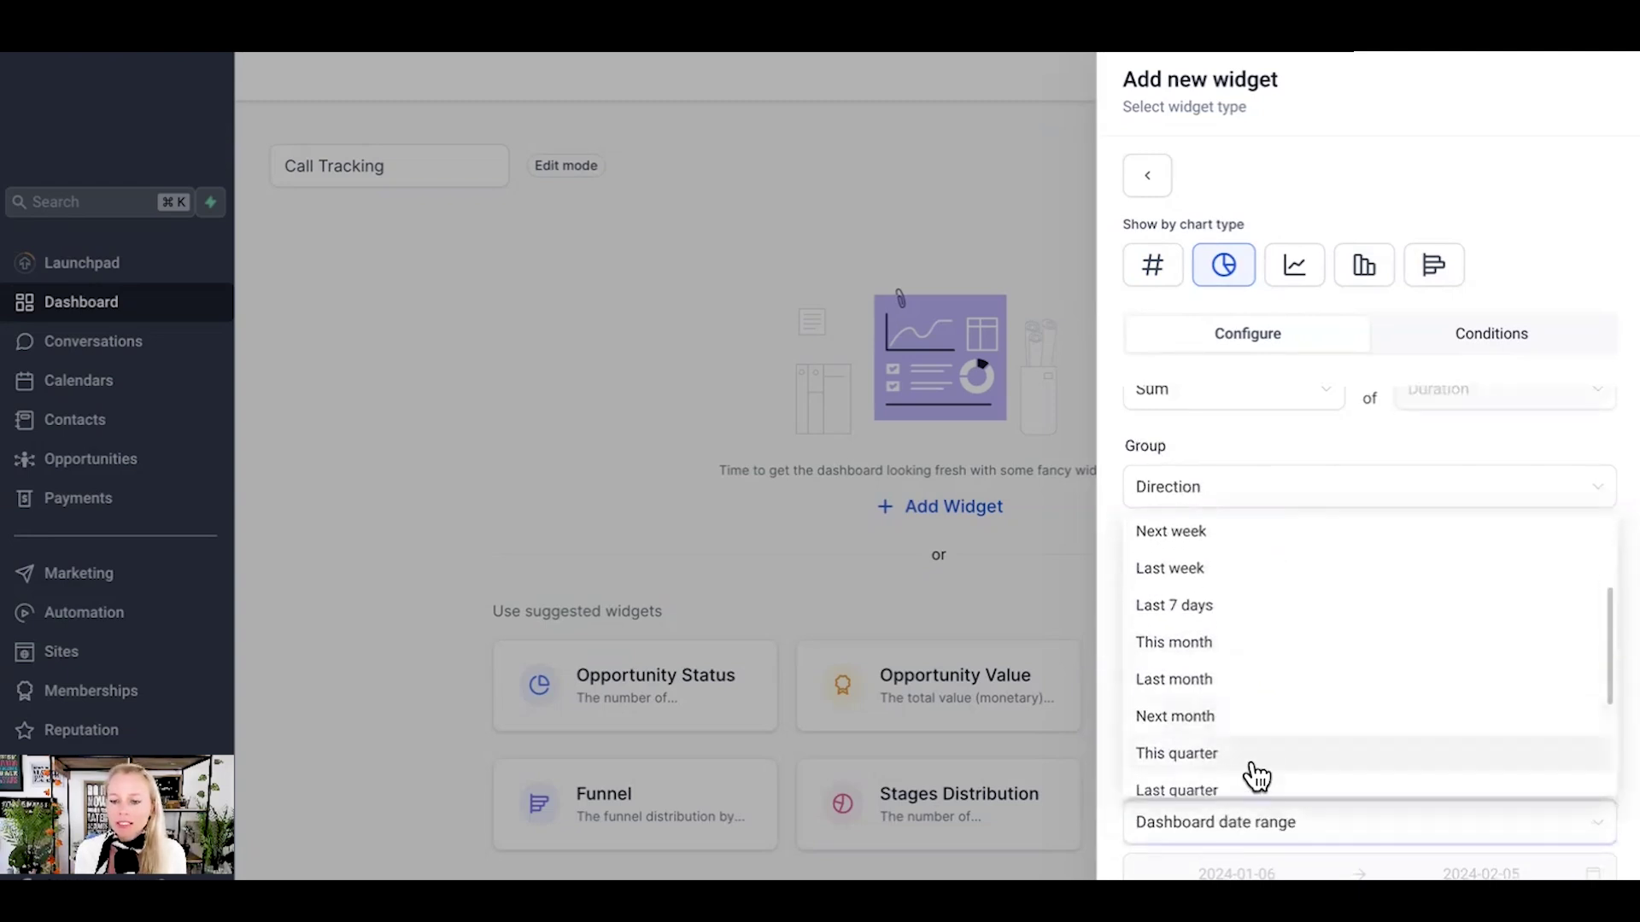
pyautogui.scroll(4, 1226, 614)
pyautogui.scroll(-6, 1330, 705)
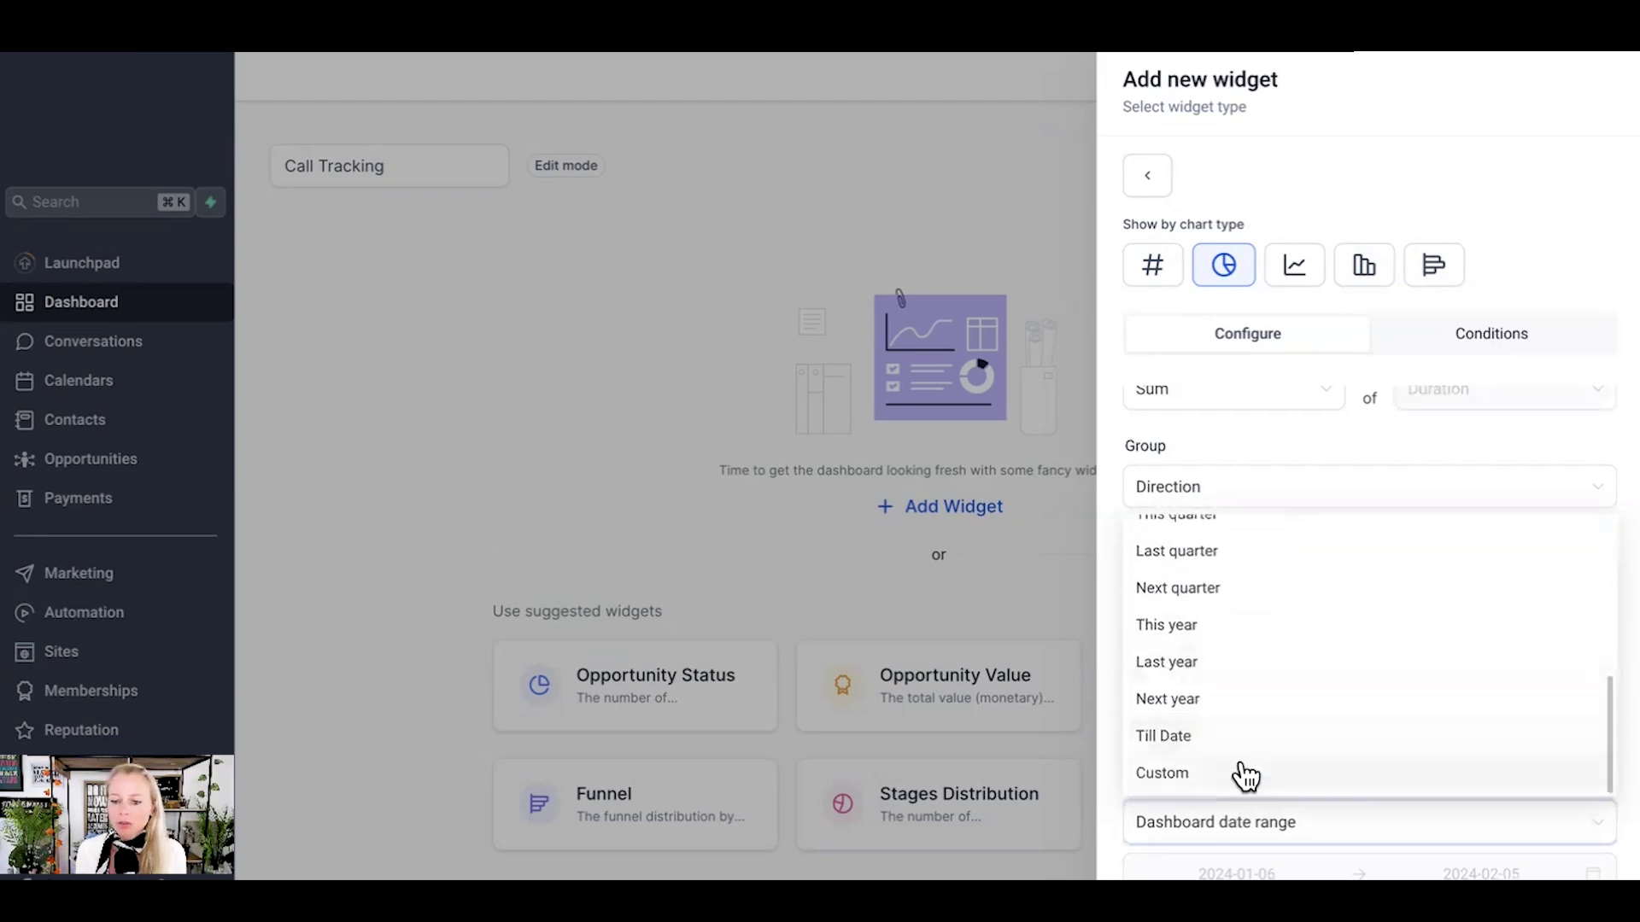
pyautogui.click(1241, 662)
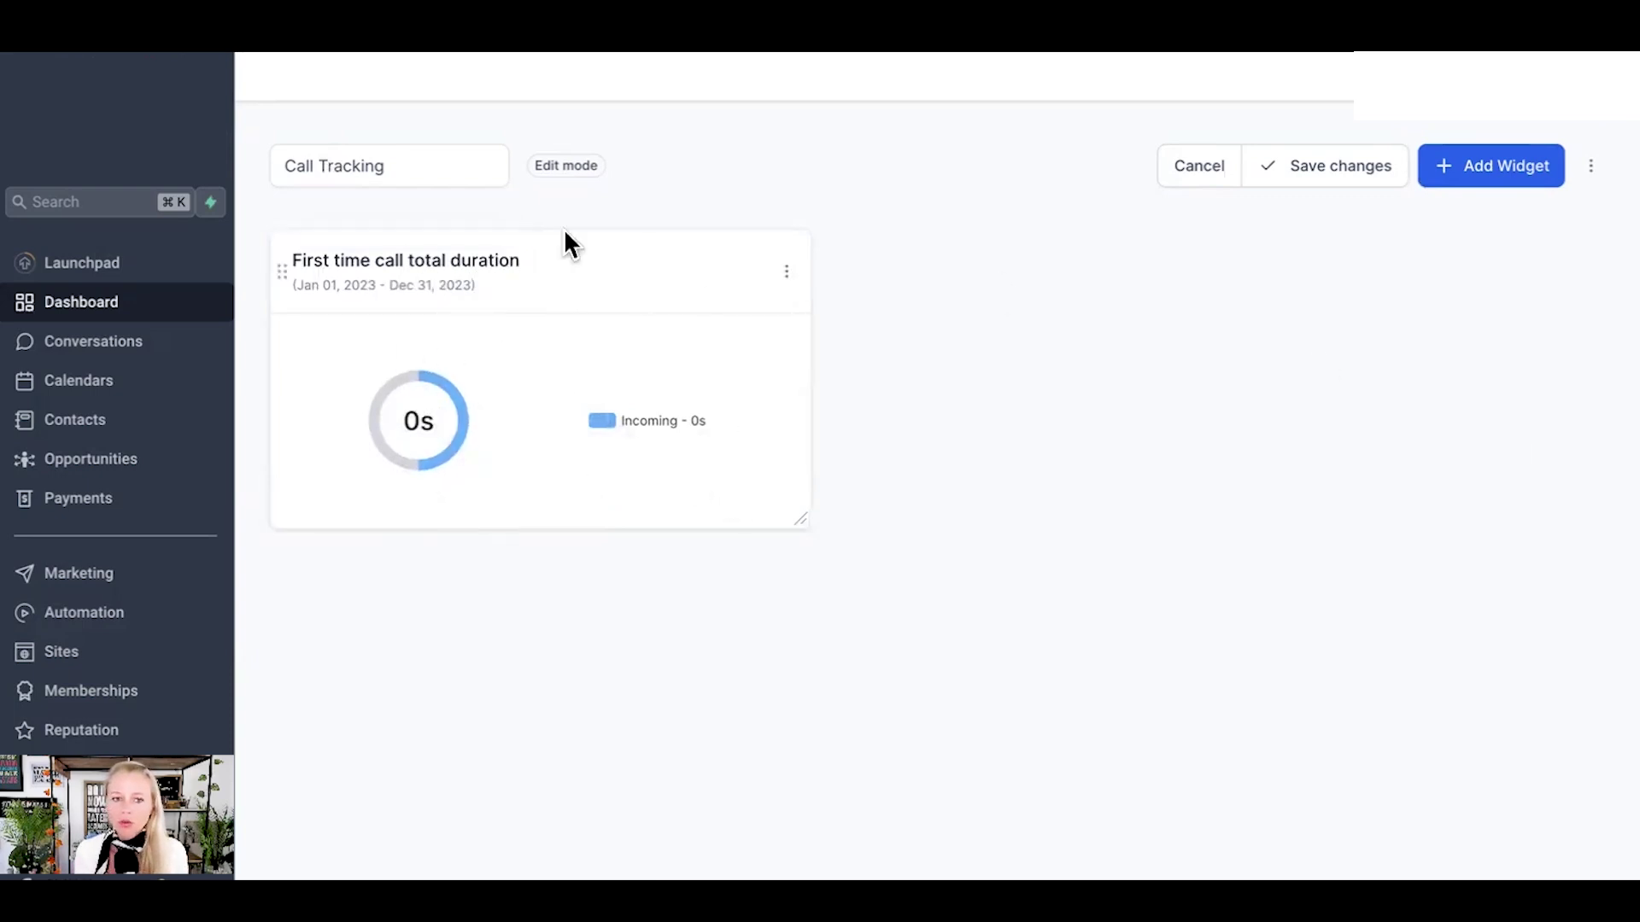
# Open the donut widget's settings and close them without changes
pyautogui.click(786, 270)
pyautogui.click(782, 187)
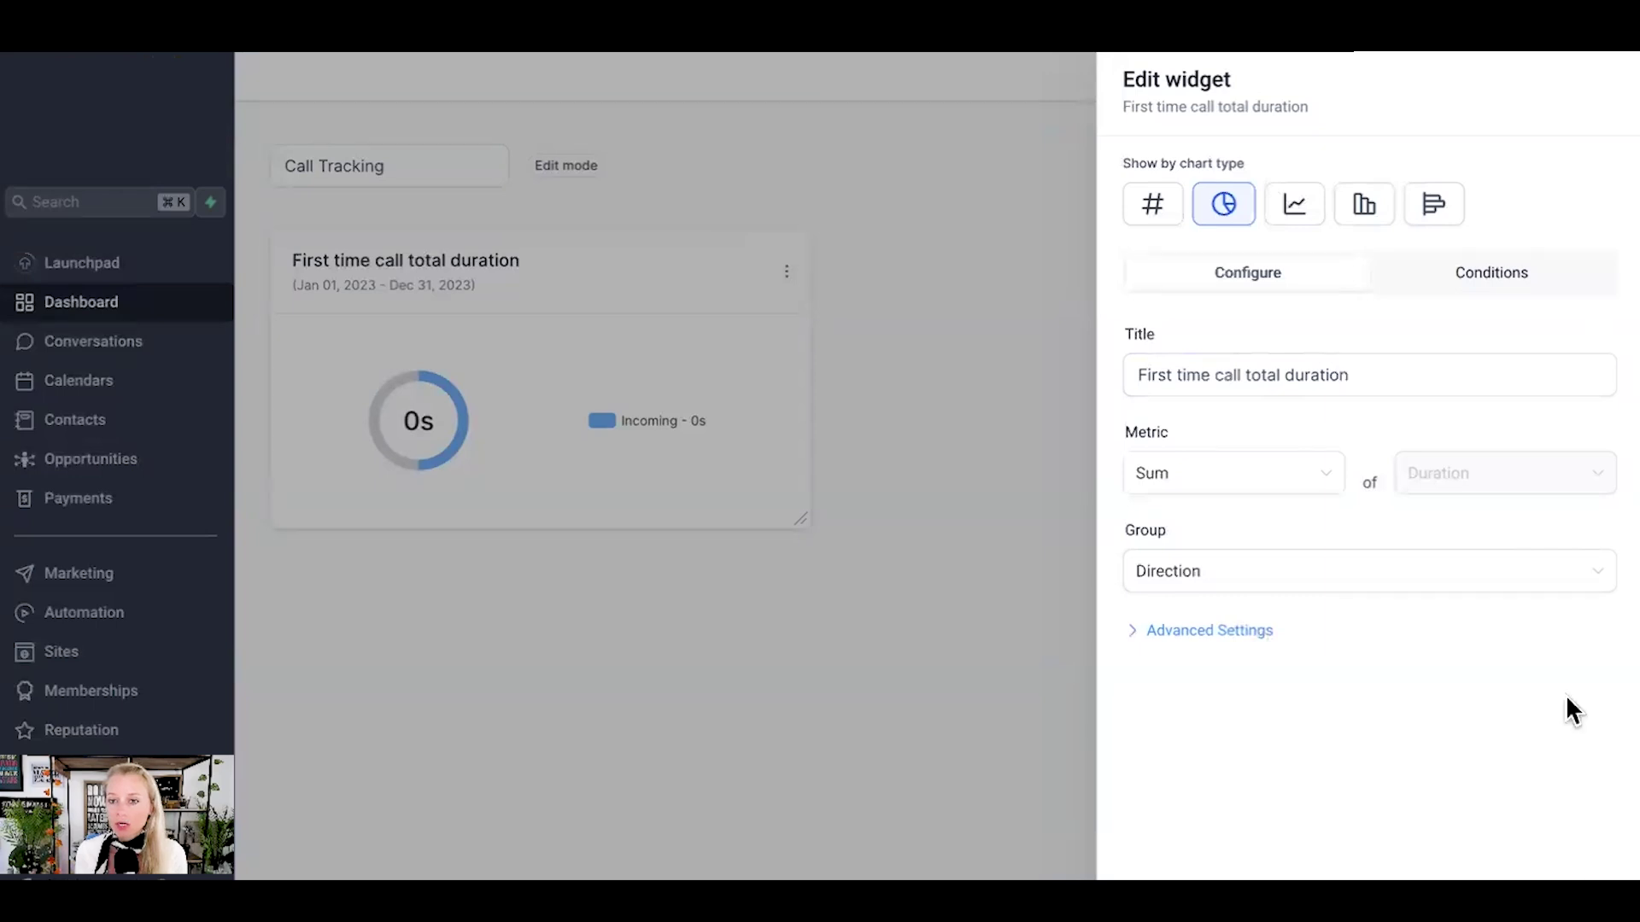
pyautogui.press('Escape')
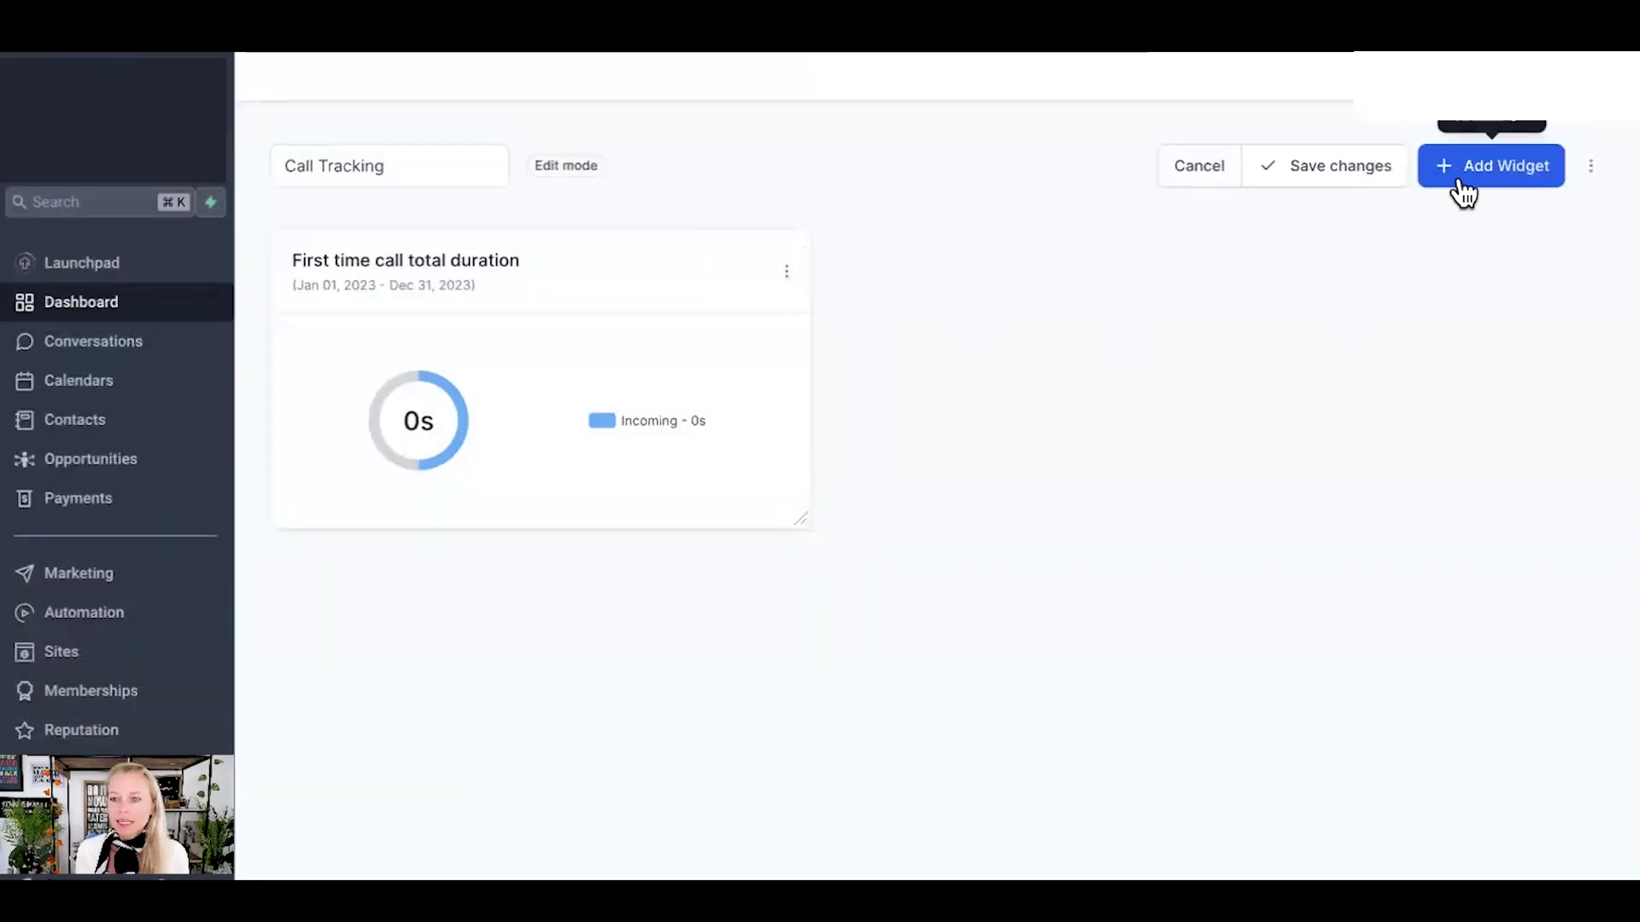
# Choose the Outgoing calls by status line chart from the Calls widgets
pyautogui.click(1460, 191)
pyautogui.click(1297, 333)
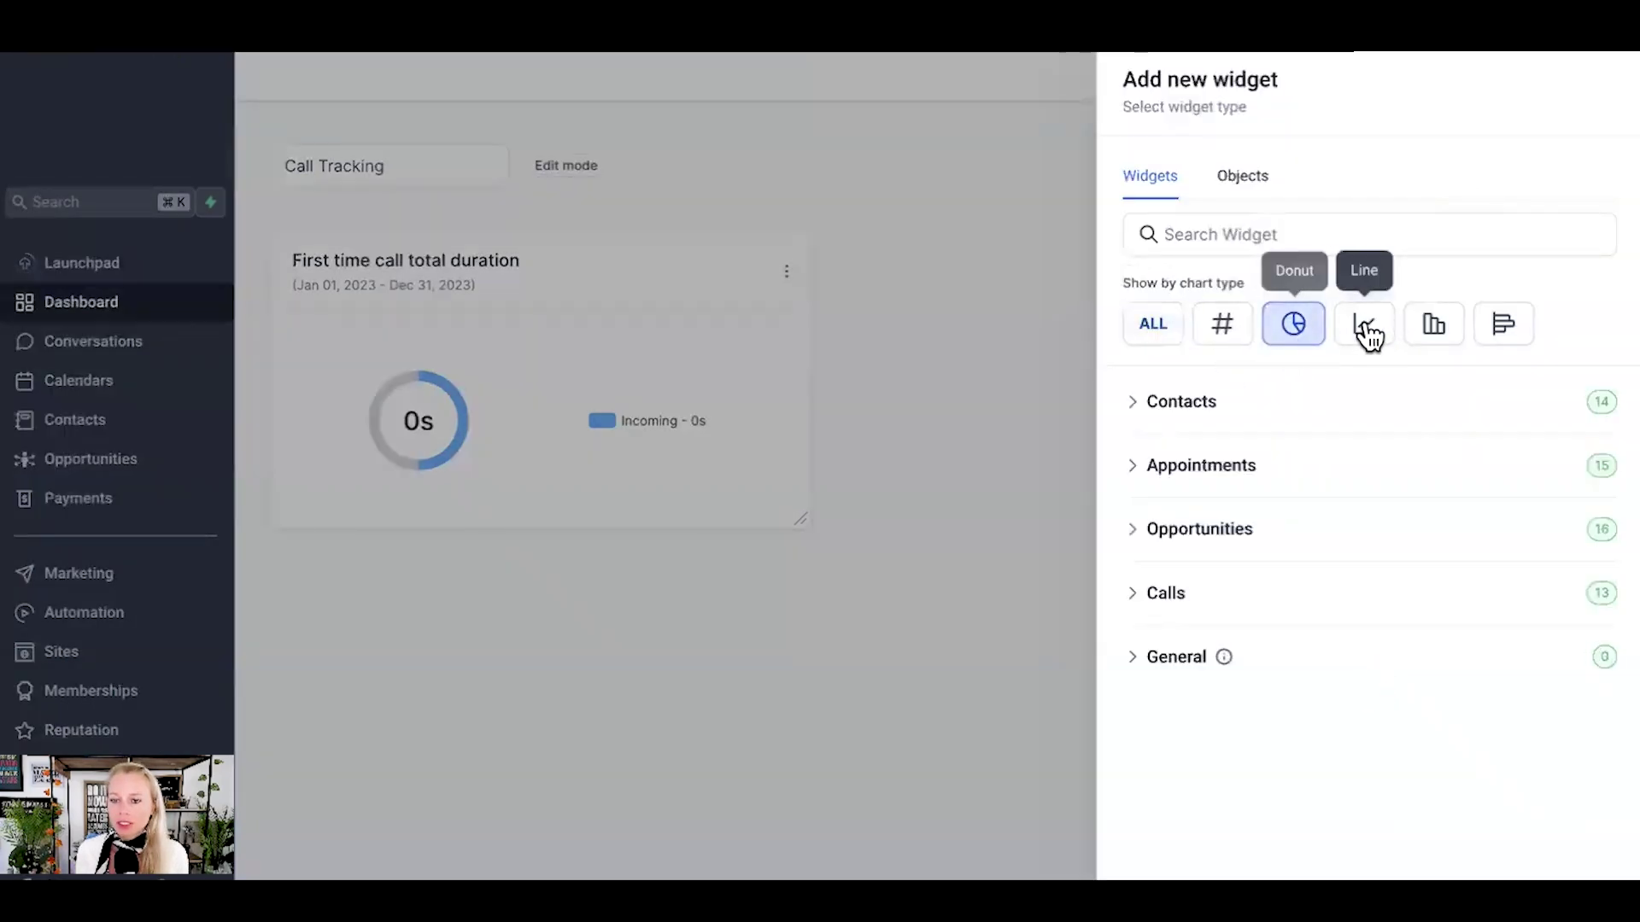
pyautogui.click(1365, 333)
pyautogui.click(1178, 595)
pyautogui.scroll(-5, 1409, 669)
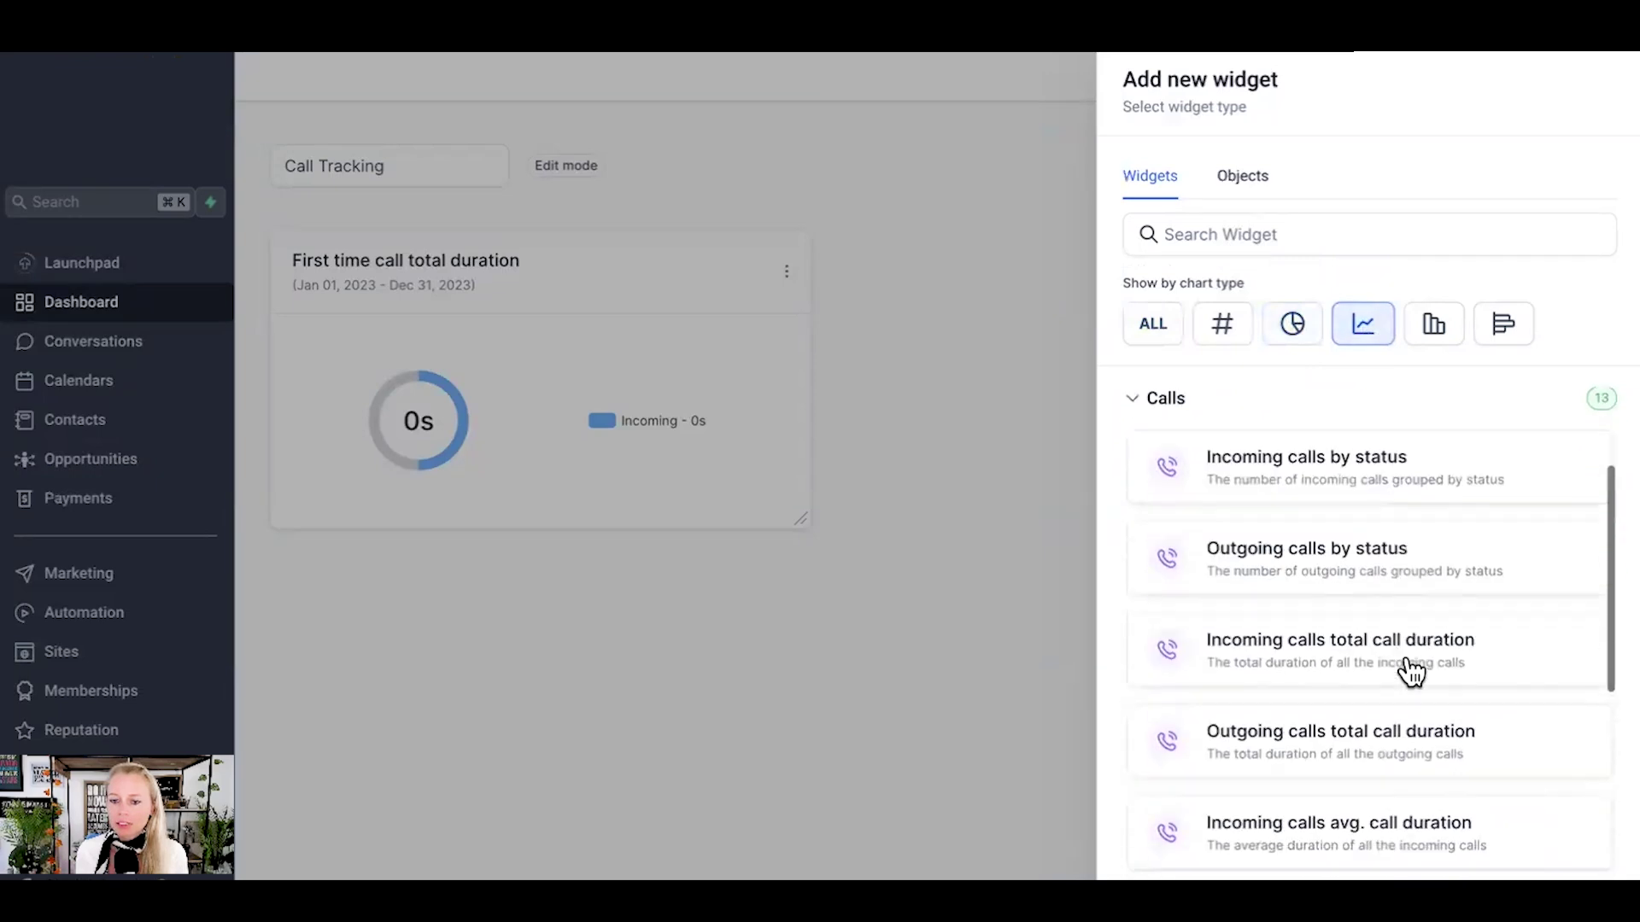
pyautogui.scroll(4, 1236, 642)
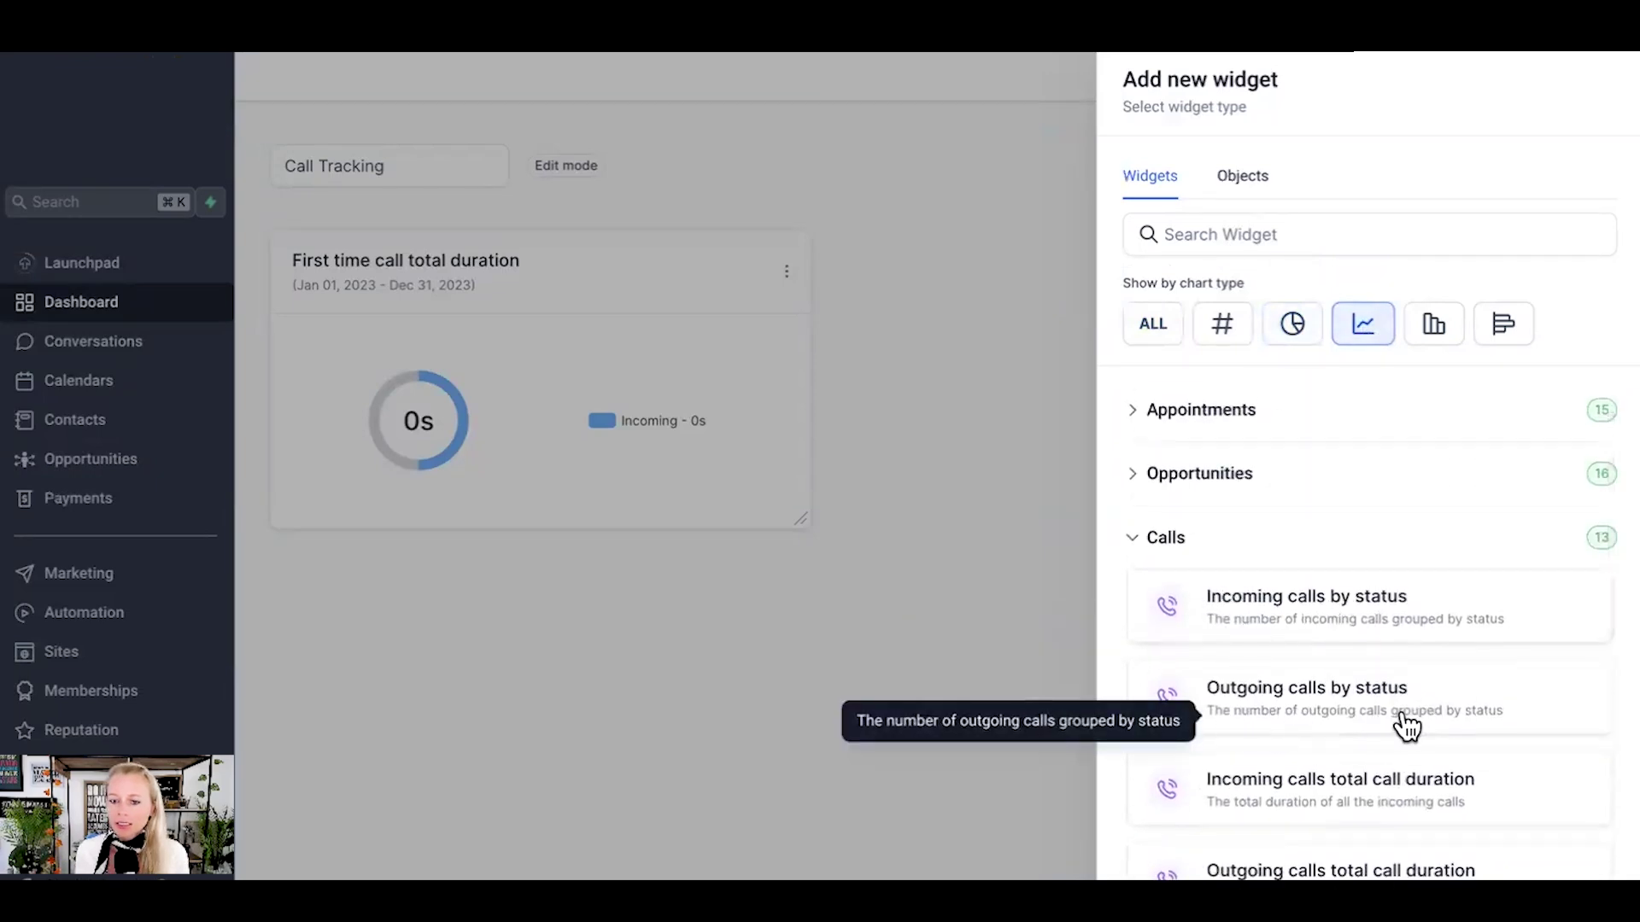
pyautogui.scroll(-1, 1401, 725)
pyautogui.click(1303, 649)
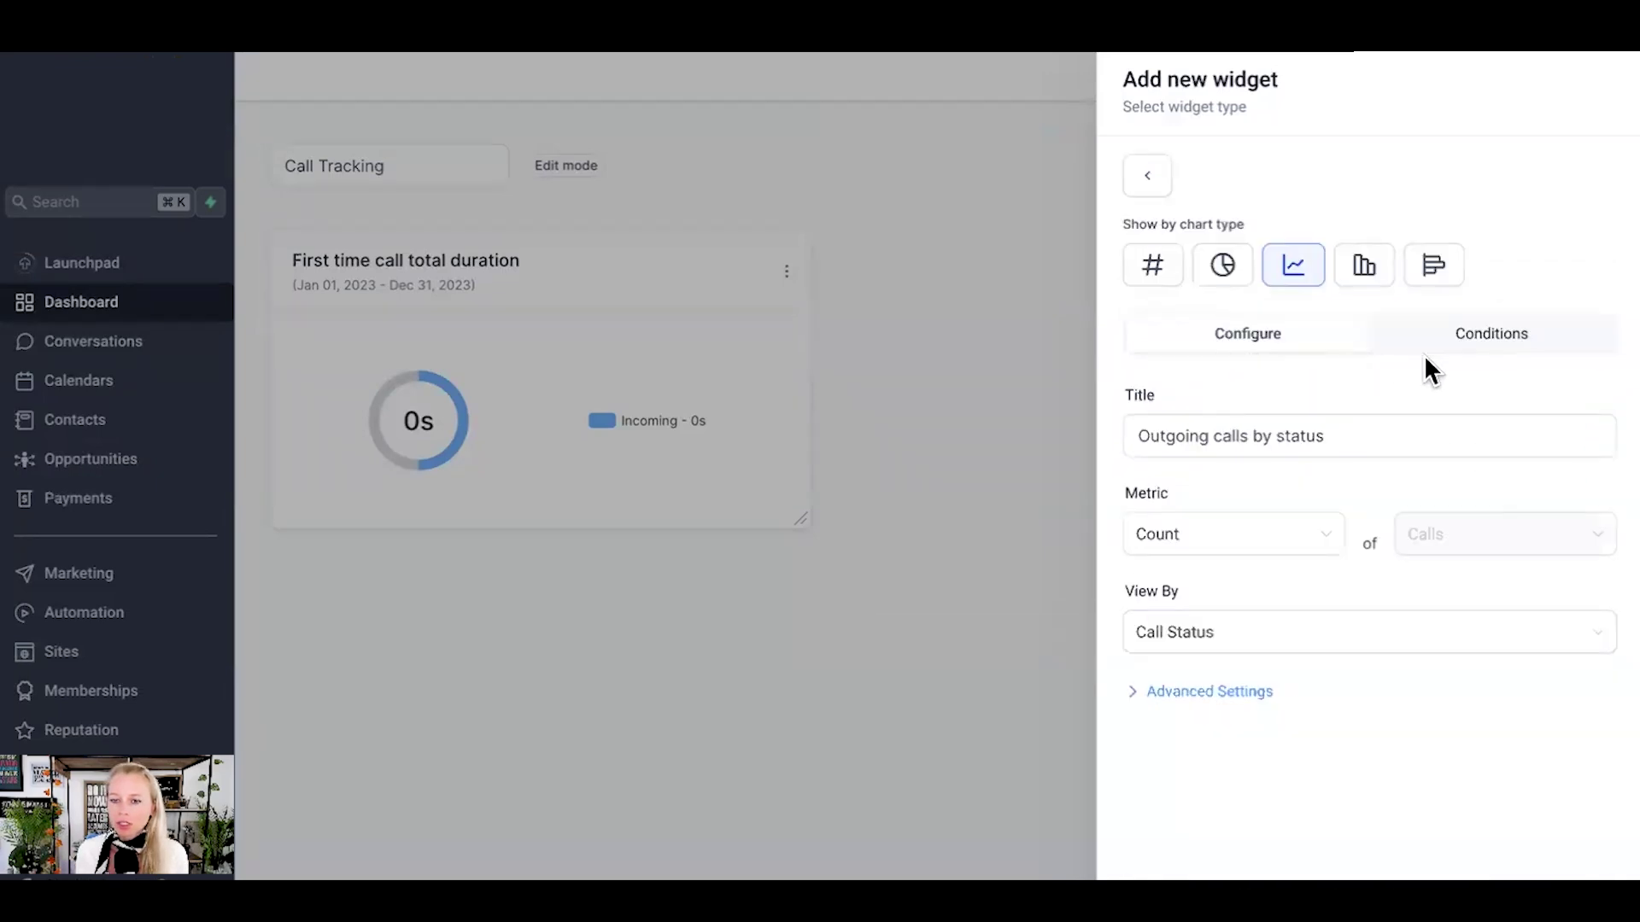
# Set its date range override to Last year and add it to the dashboard
pyautogui.click(1183, 693)
pyautogui.scroll(-2, 1212, 751)
pyautogui.click(1244, 811)
pyautogui.scroll(-5, 1238, 769)
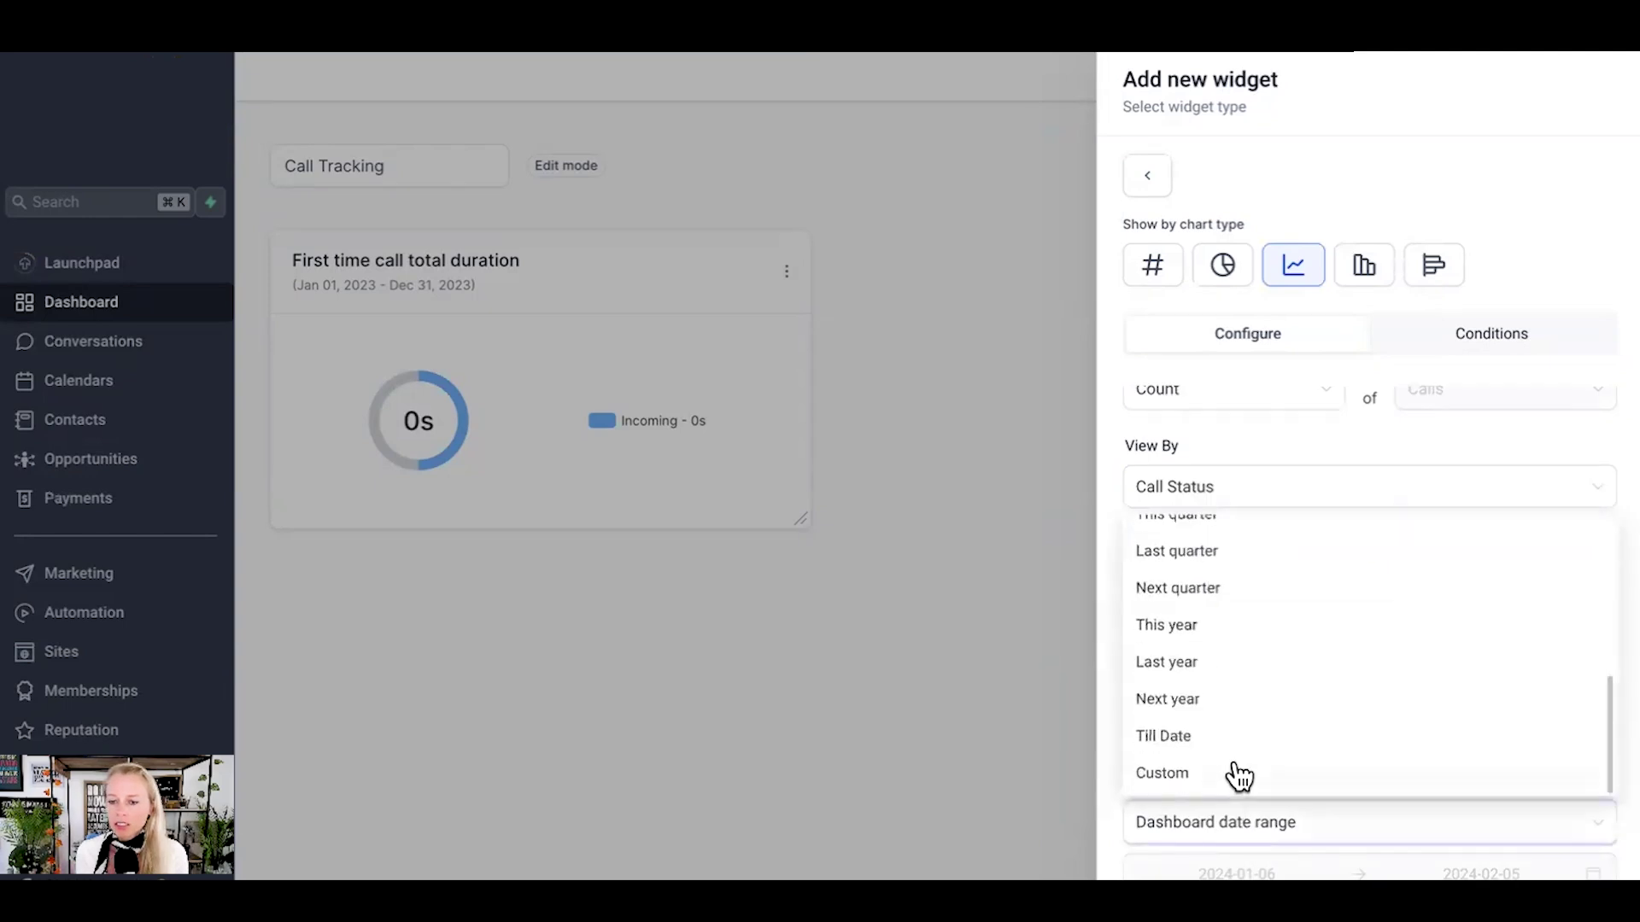
pyautogui.click(1215, 664)
pyautogui.click(1537, 862)
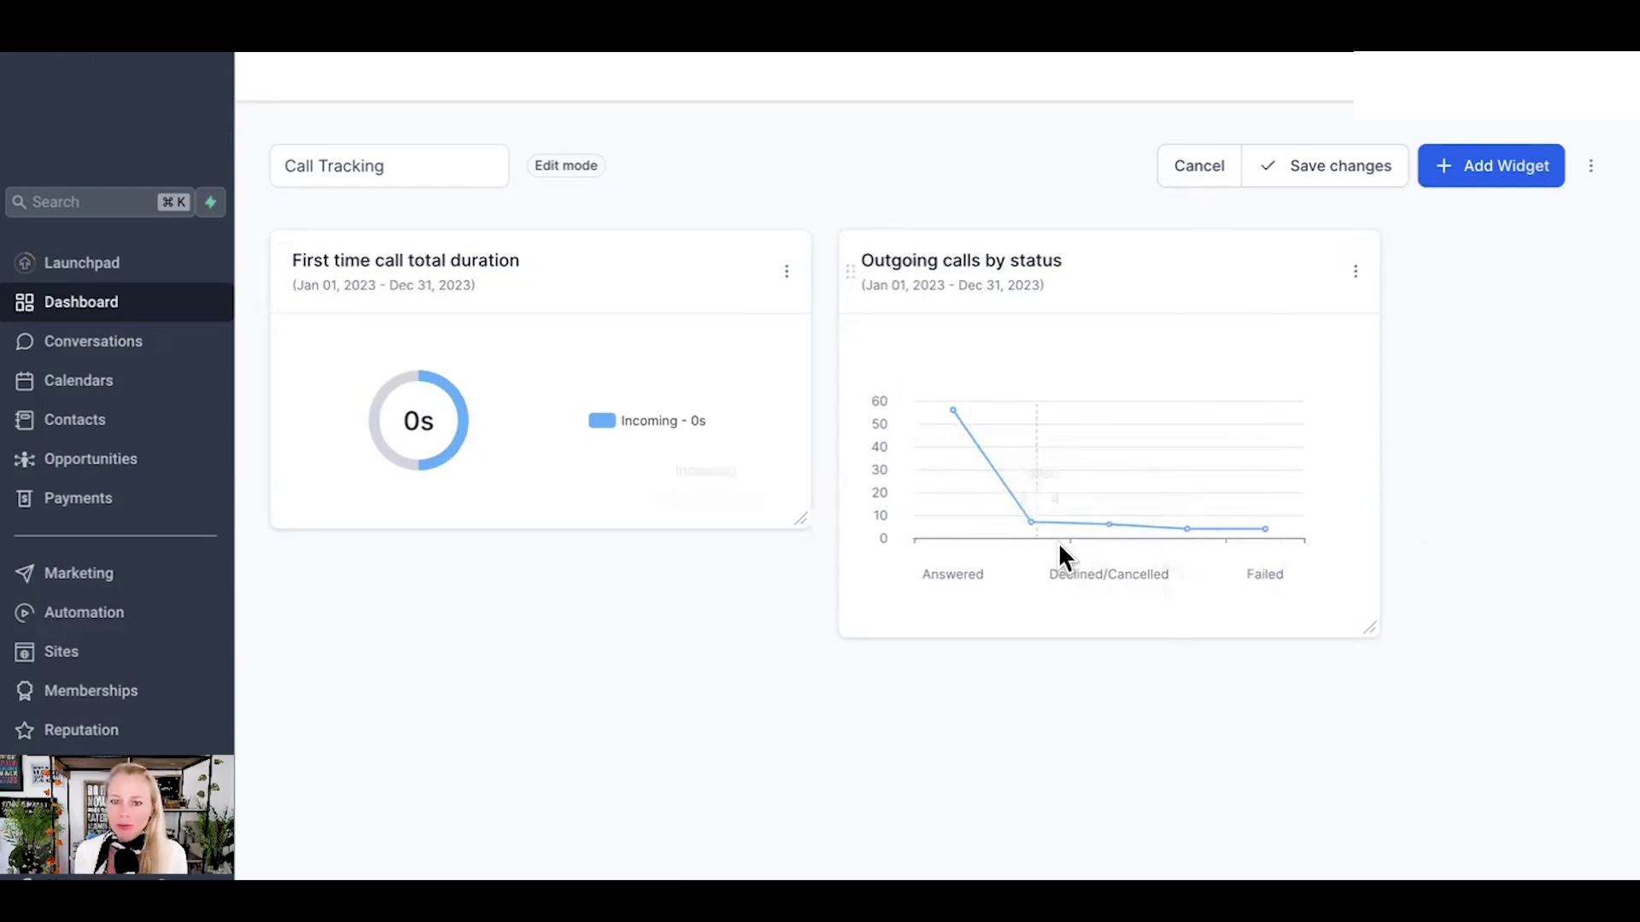
pyautogui.click(1484, 195)
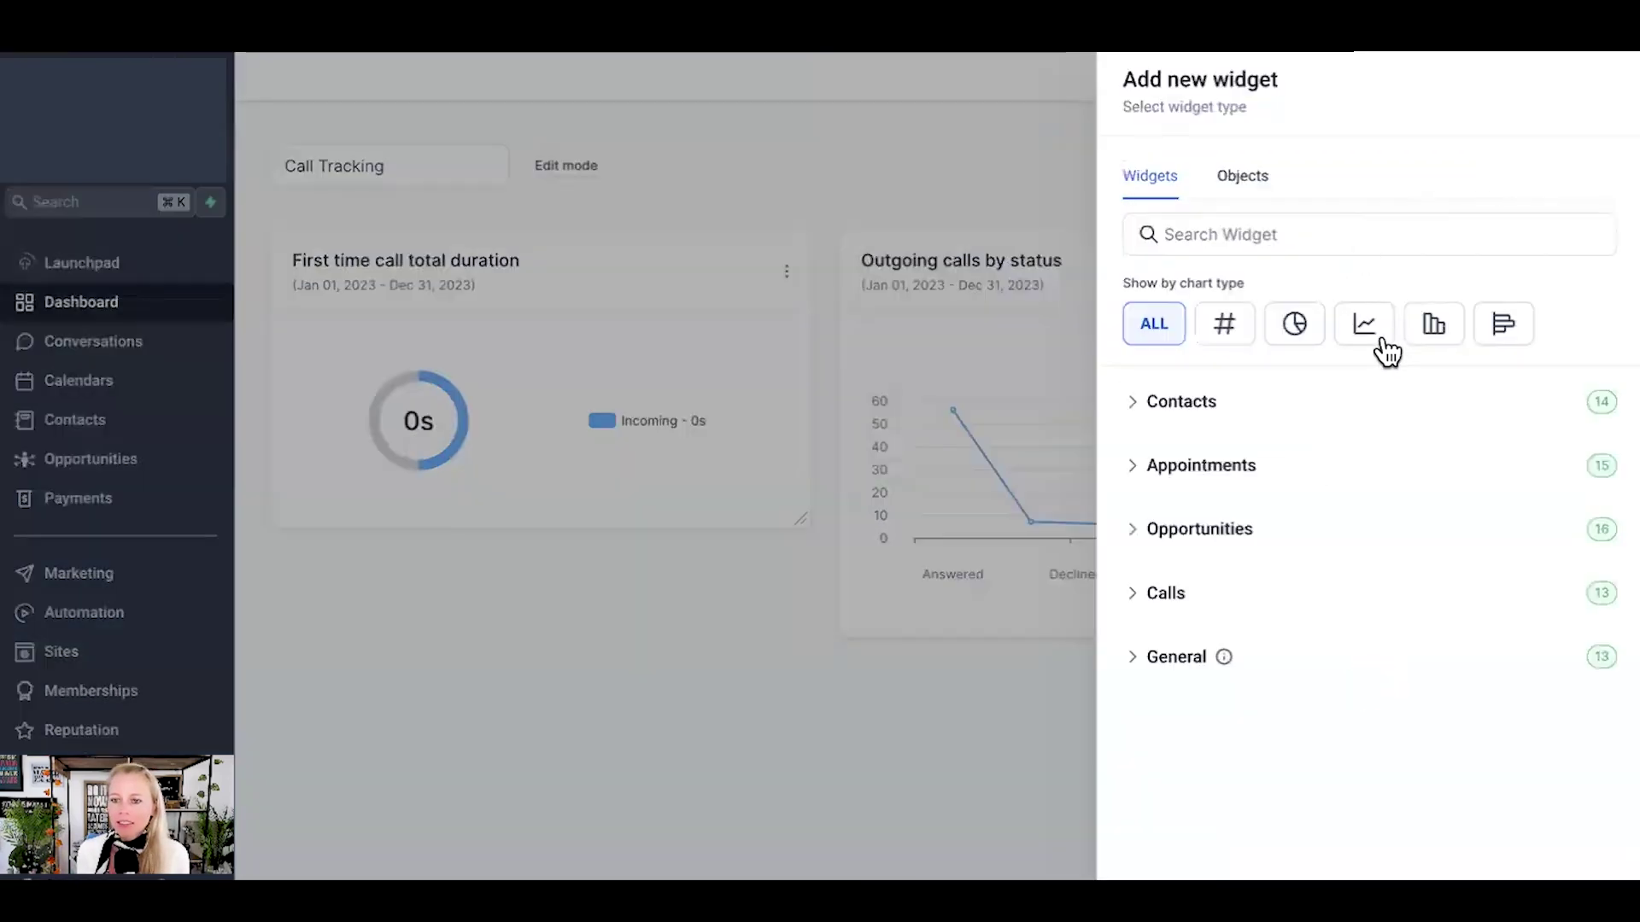
# Add the Total calls placed by call attendee bar chart, date range Last year
pyautogui.click(1448, 340)
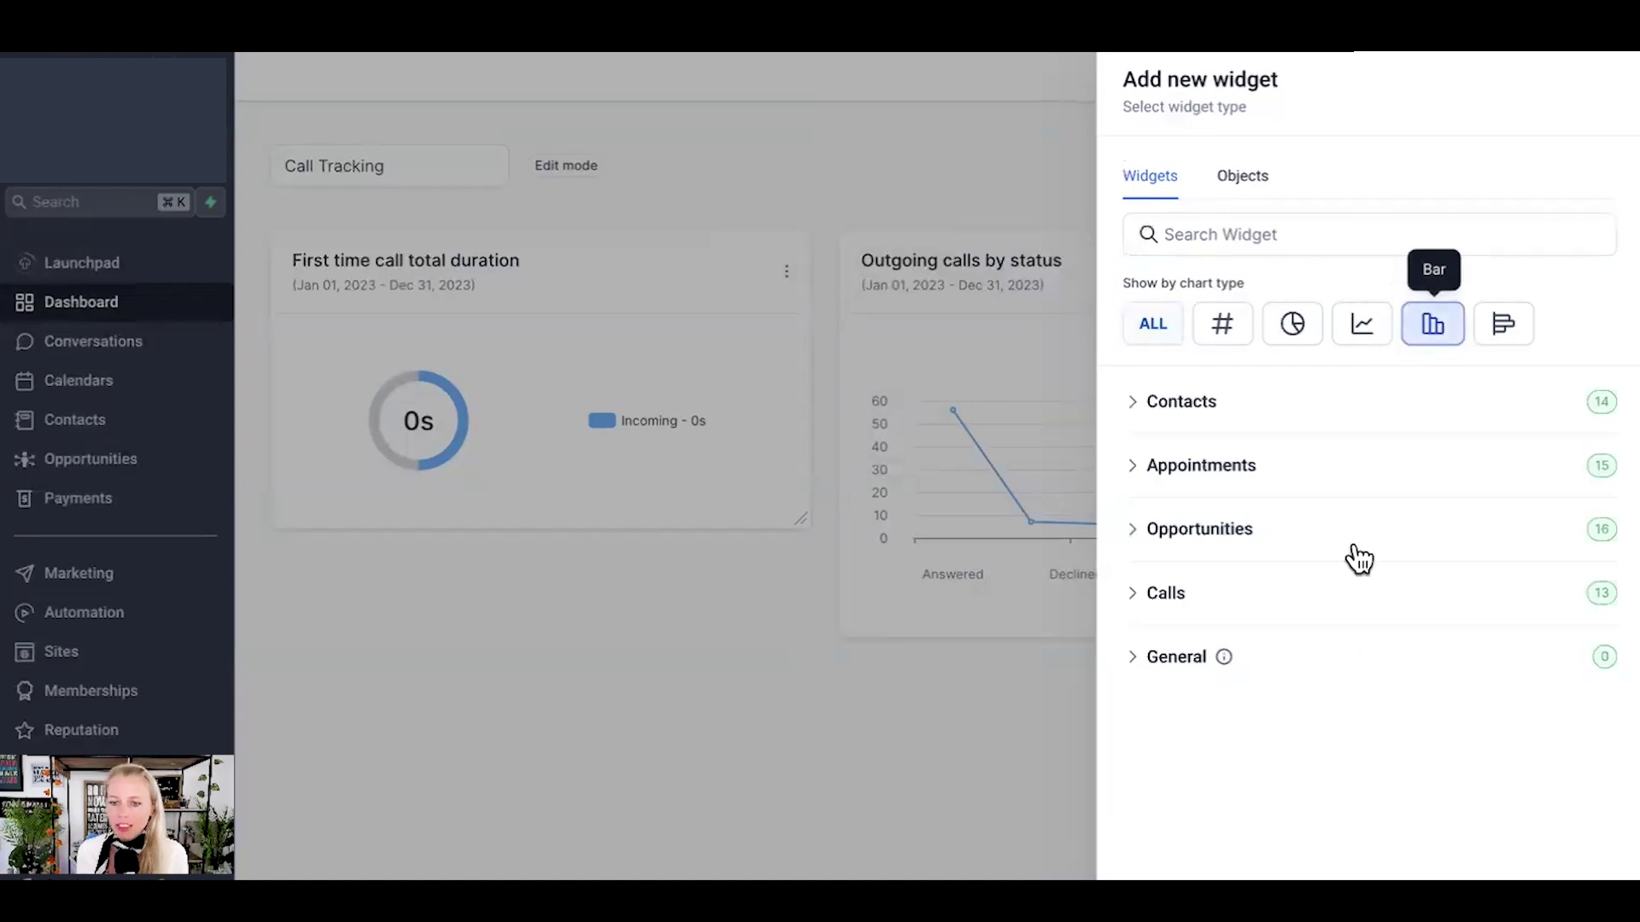
pyautogui.click(1165, 595)
pyautogui.scroll(-5, 1309, 646)
pyautogui.scroll(-5, 1302, 661)
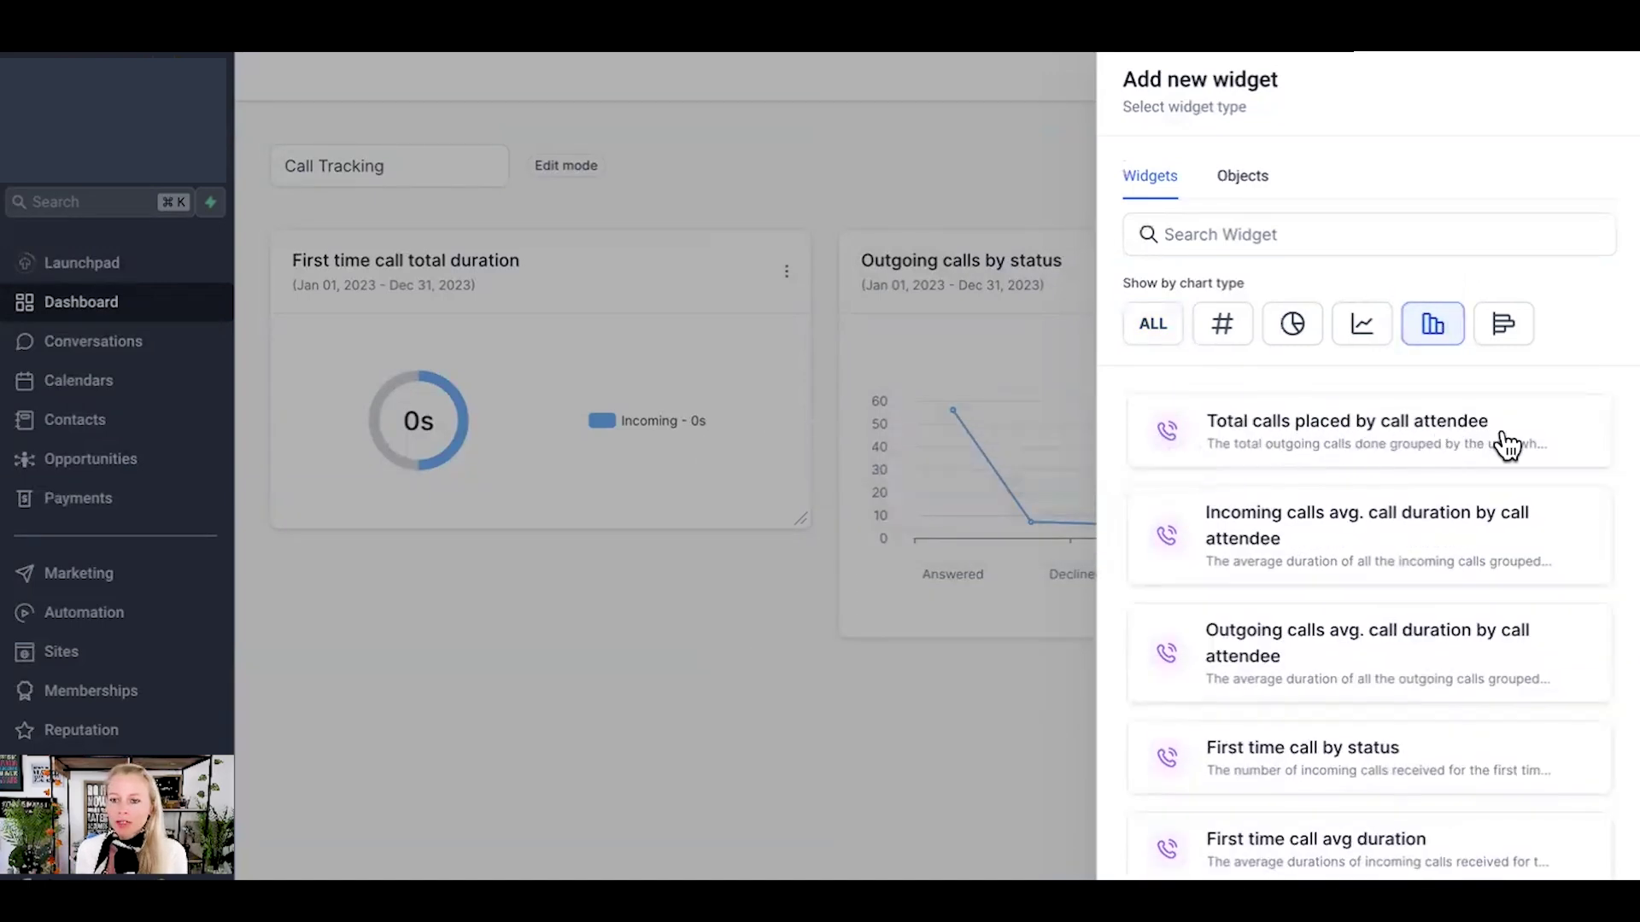
pyautogui.click(1507, 444)
pyautogui.click(1229, 693)
pyautogui.scroll(-2, 1313, 806)
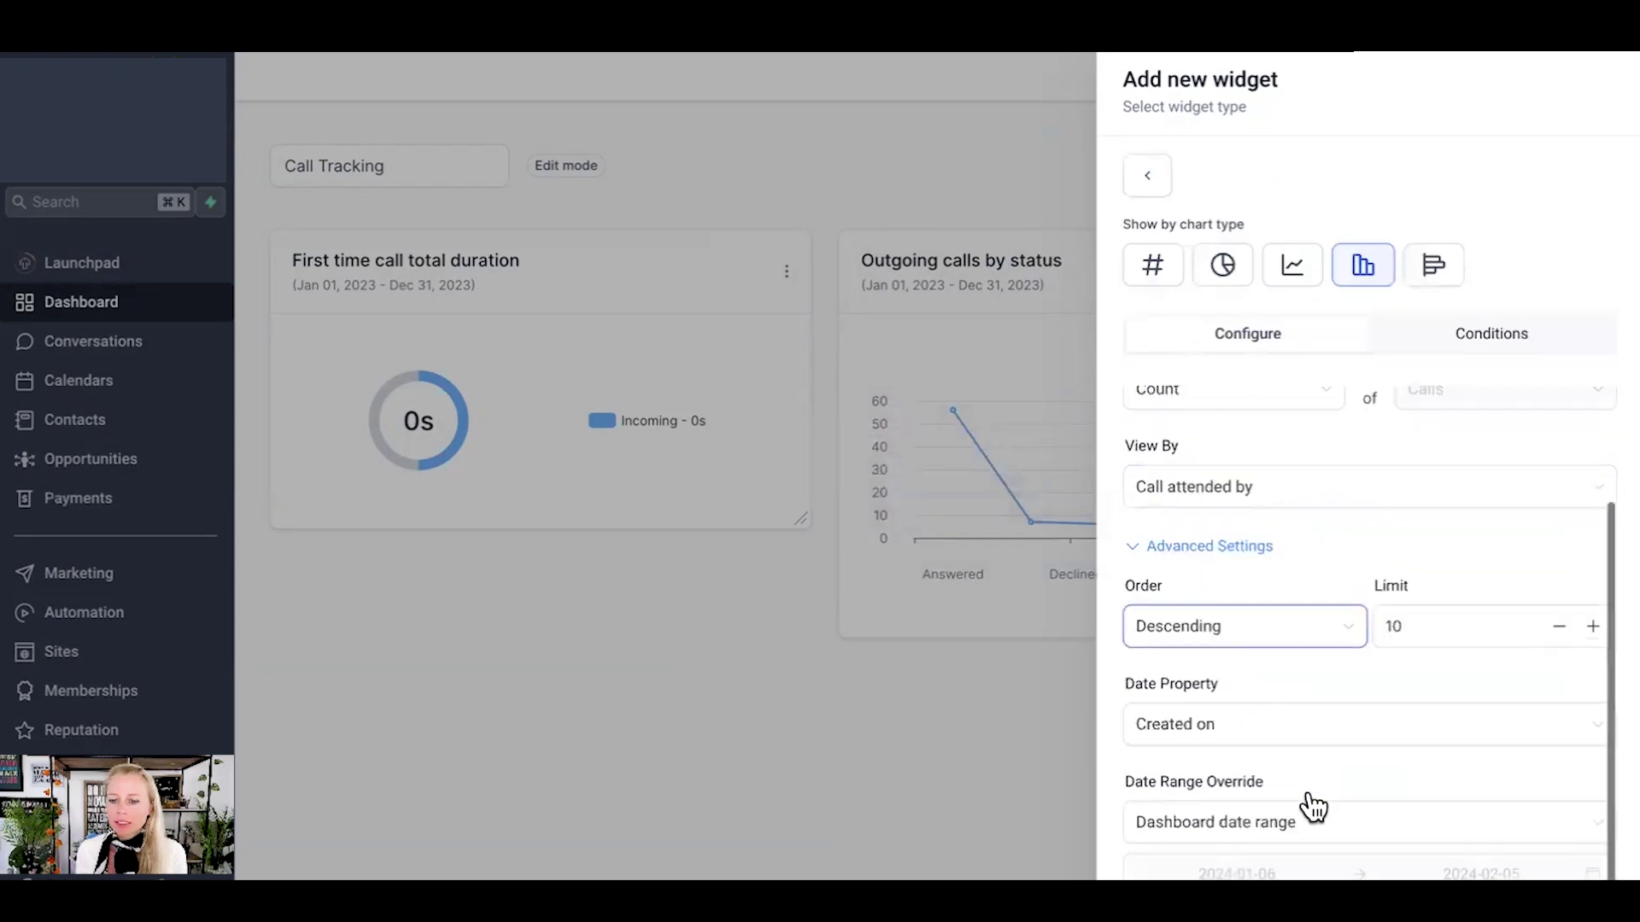
pyautogui.click(1217, 824)
pyautogui.scroll(-3, 1207, 772)
pyautogui.click(1211, 768)
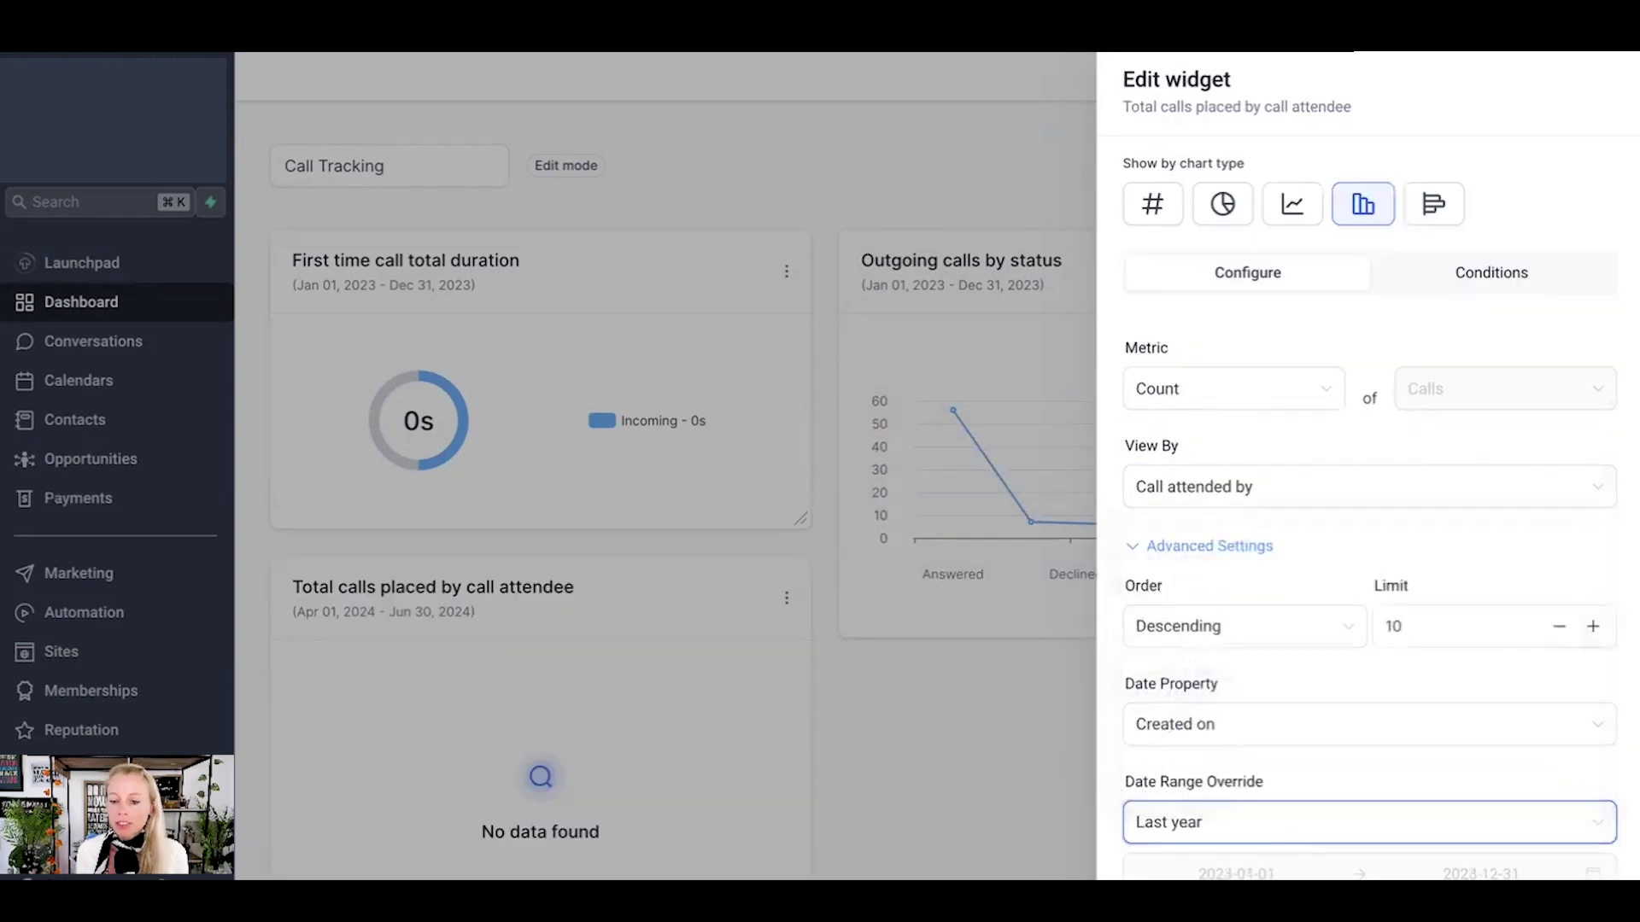
pyautogui.click(798, 577)
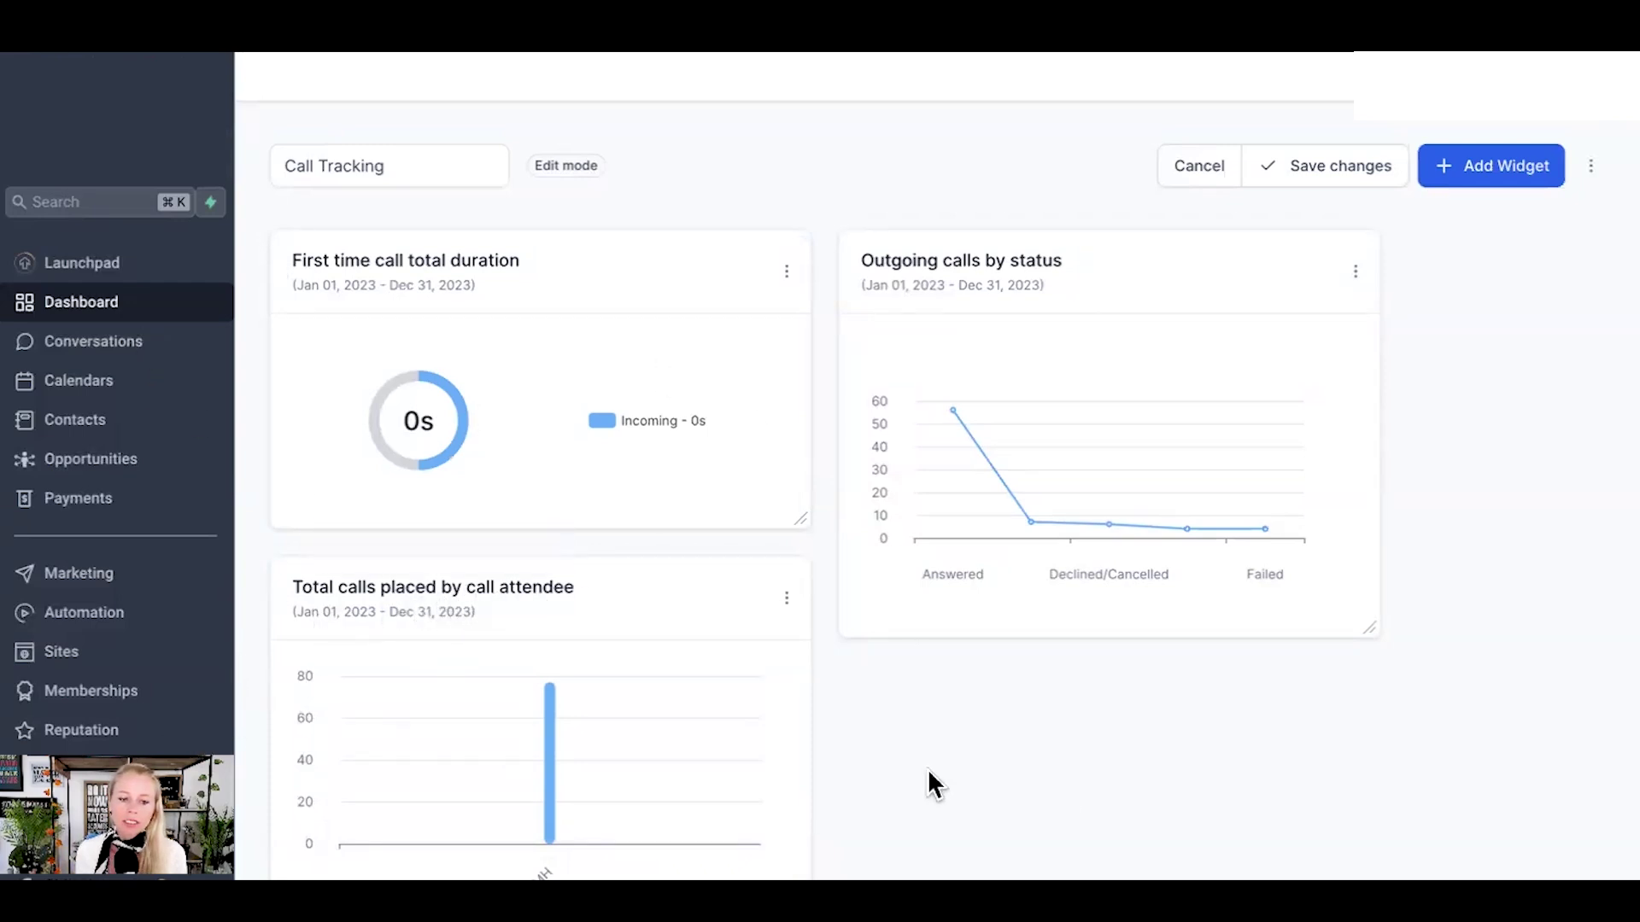
pyautogui.click(1594, 165)
# Add a horizontal-bar Total calls placed by call attendee widget to the dashboard
pyautogui.click(1533, 165)
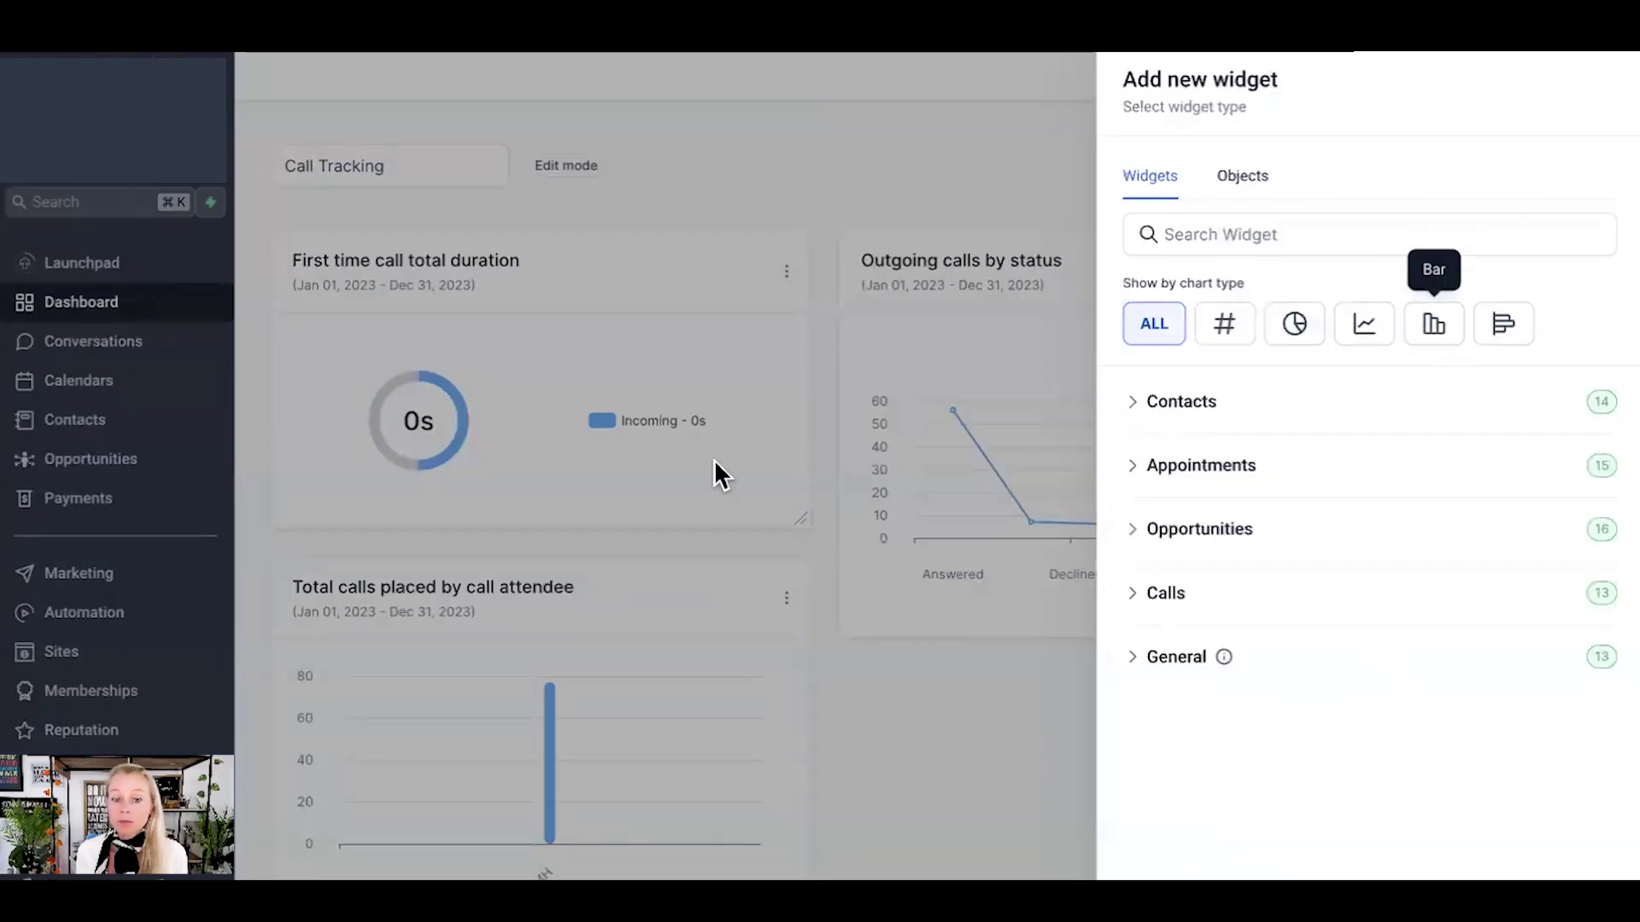
pyautogui.click(1505, 324)
pyautogui.click(1230, 597)
pyautogui.scroll(-5, 1452, 791)
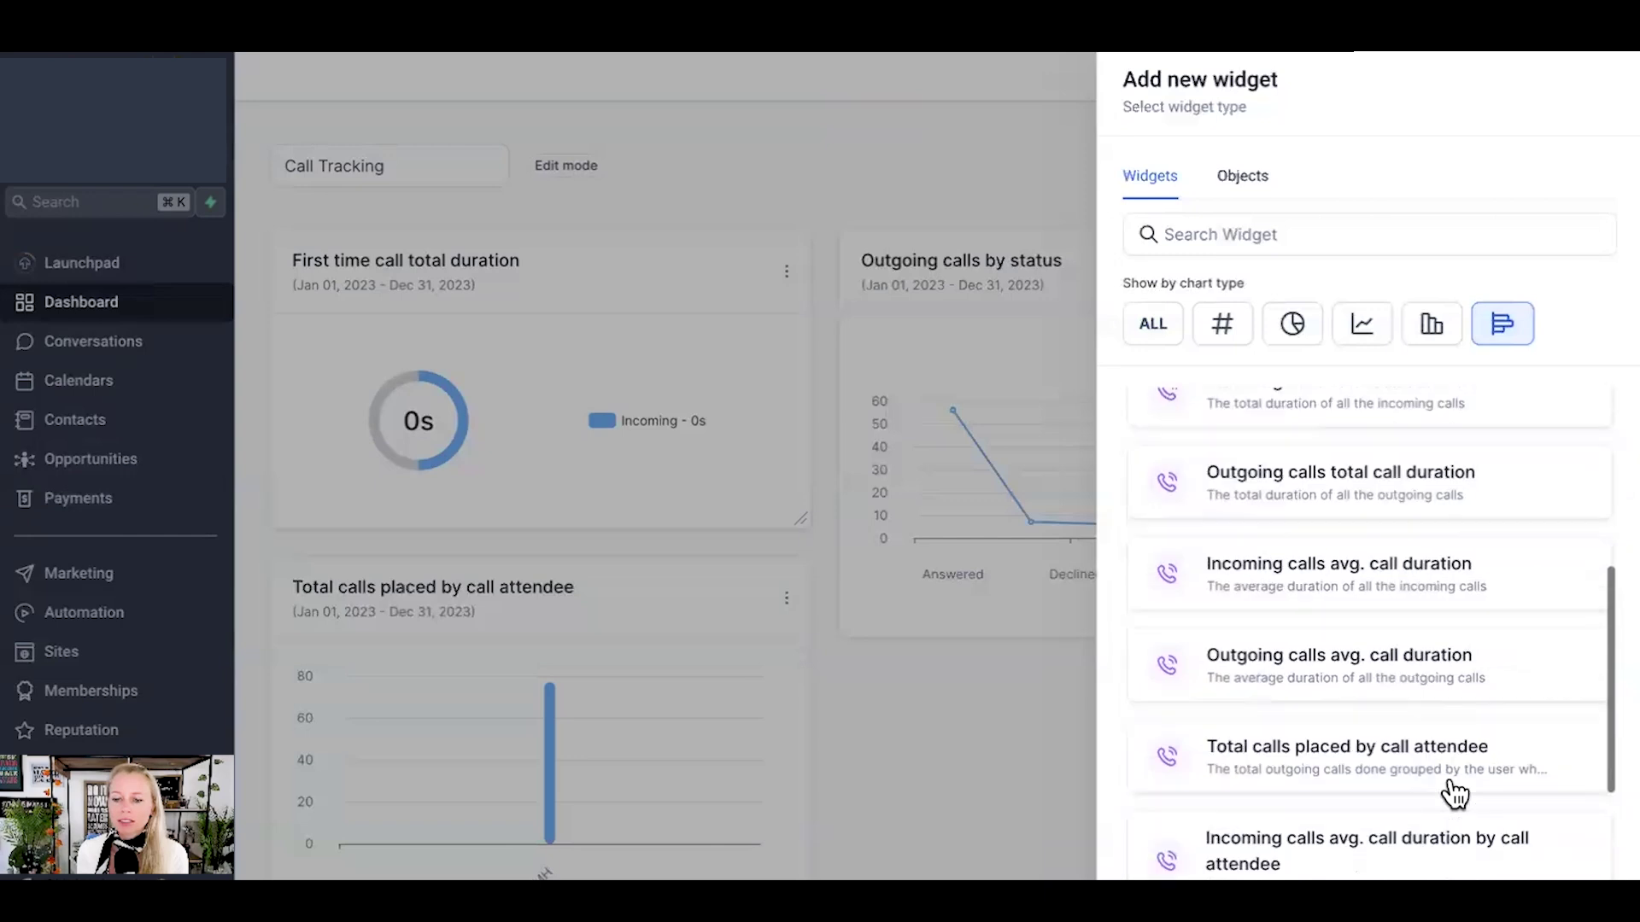
pyautogui.click(1299, 743)
pyautogui.click(1238, 830)
pyautogui.scroll(-3, 1234, 735)
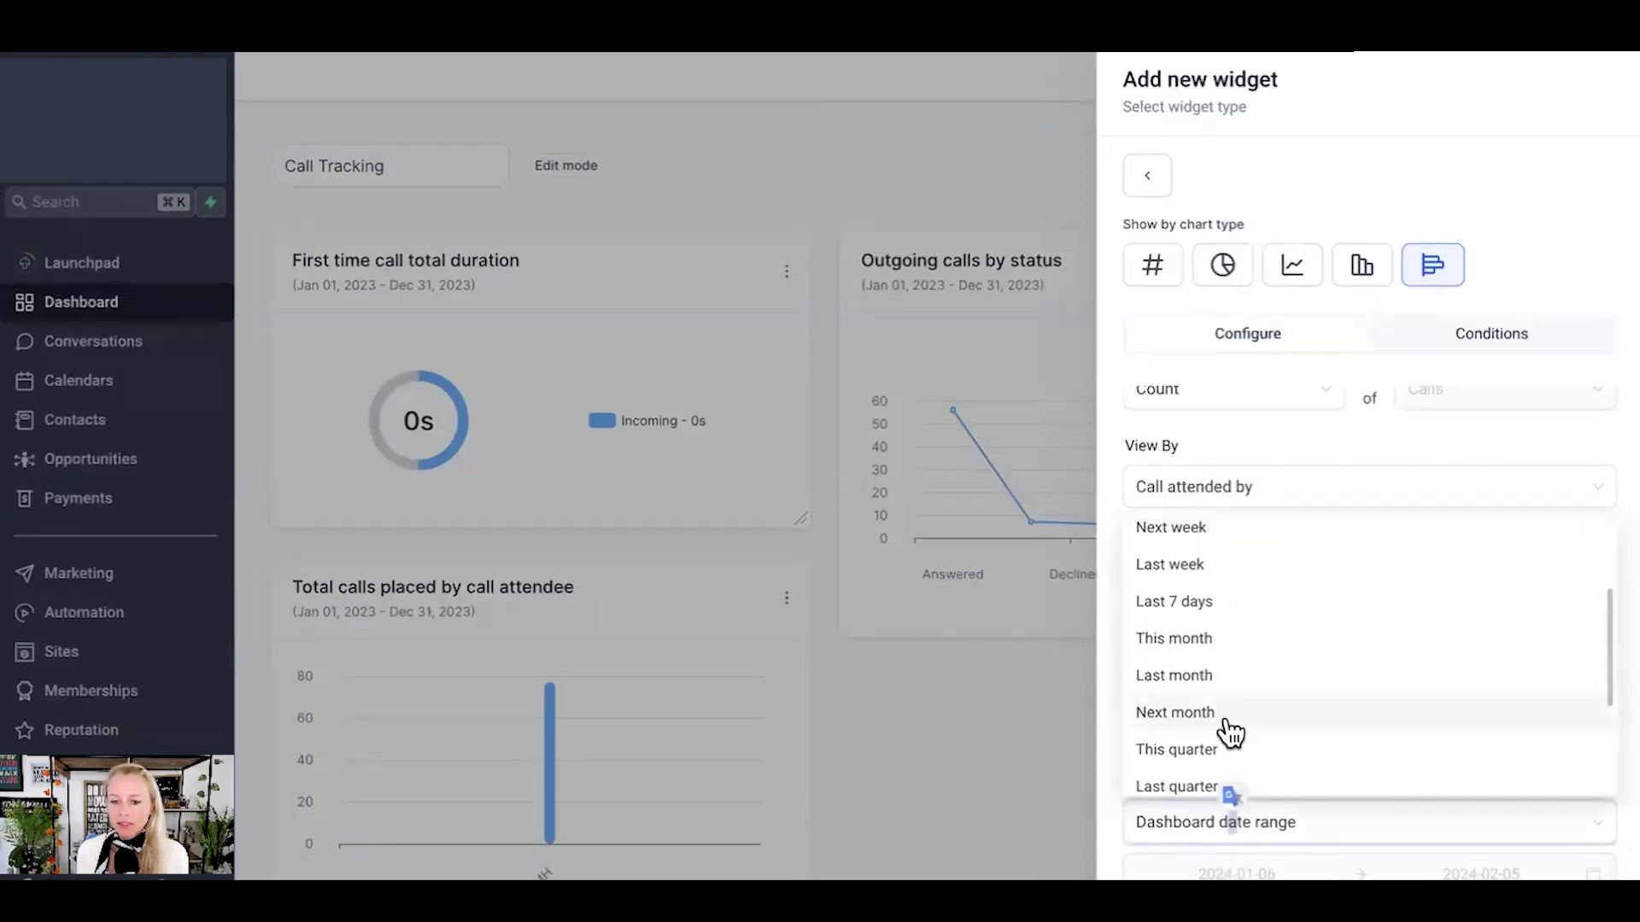
pyautogui.scroll(-1, 1229, 733)
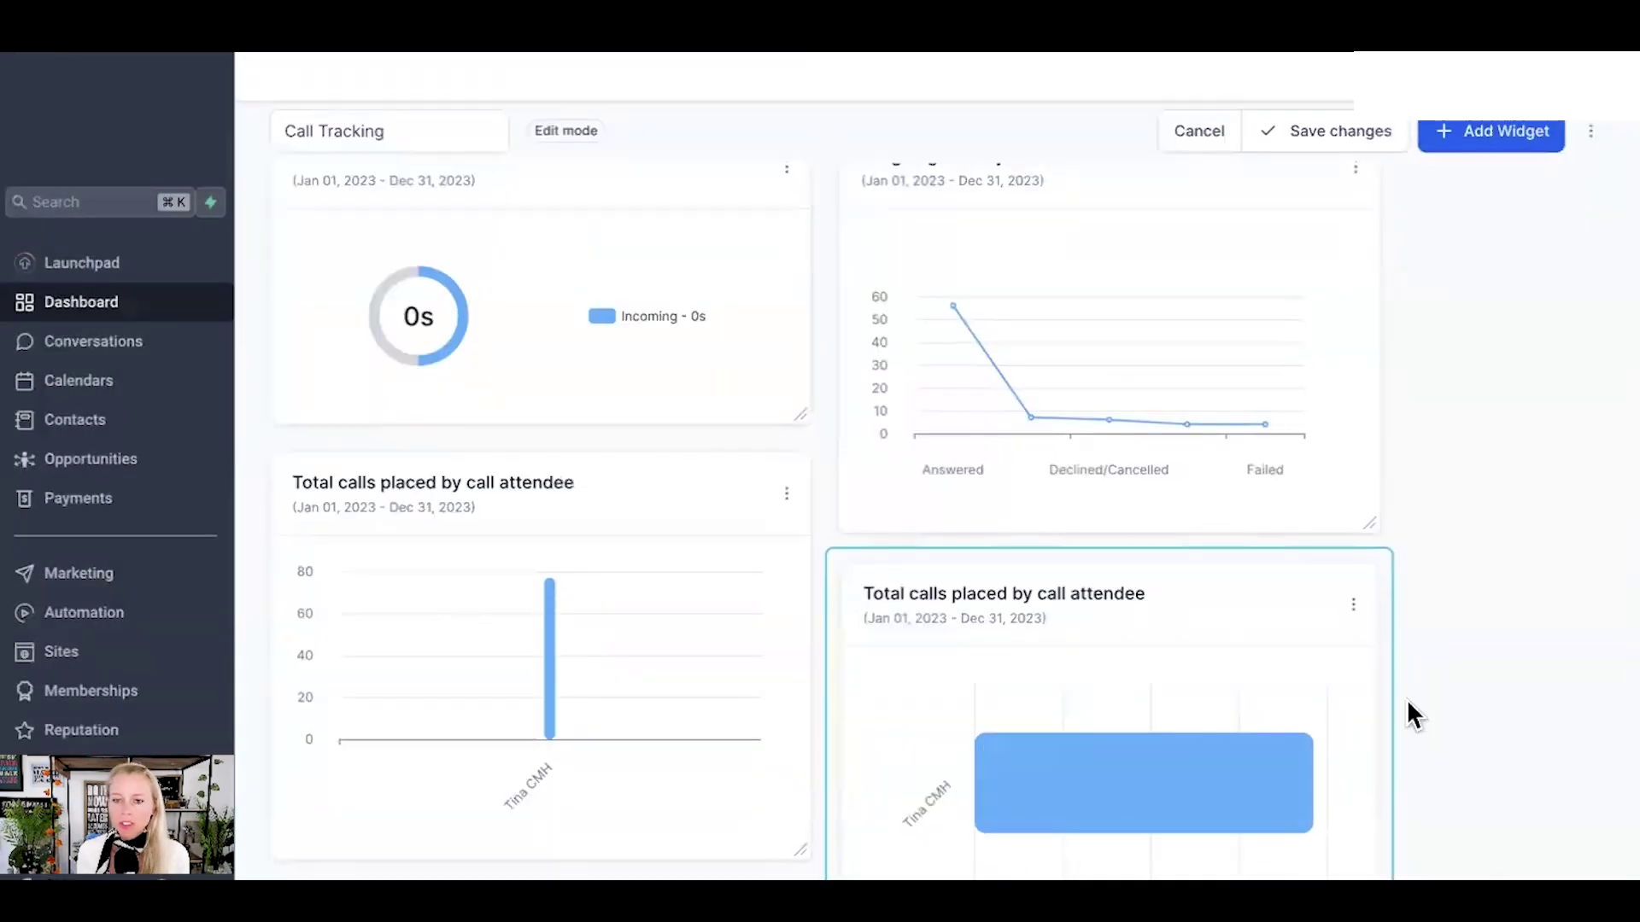
pyautogui.scroll(2, 846, 696)
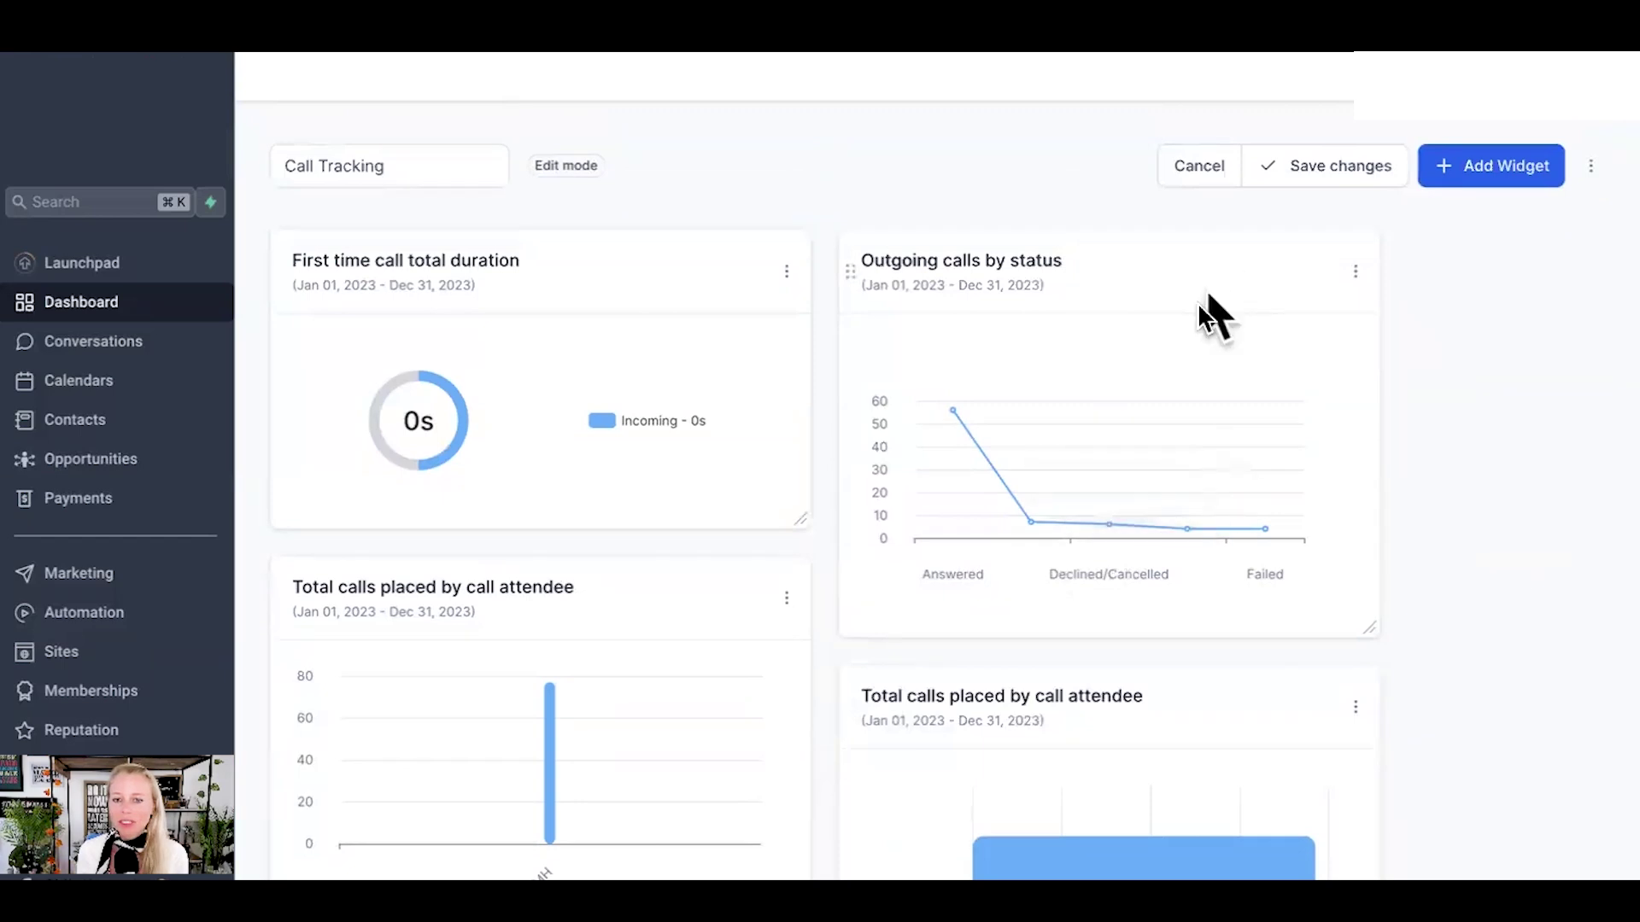
# Move the horizontal-bar widget to top-left and the total duration donut to bottom-right
pyautogui.moveTo(1196, 282); pyautogui.dragTo(589, 295)
pyautogui.moveTo(529, 686); pyautogui.dragTo(1093, 696)
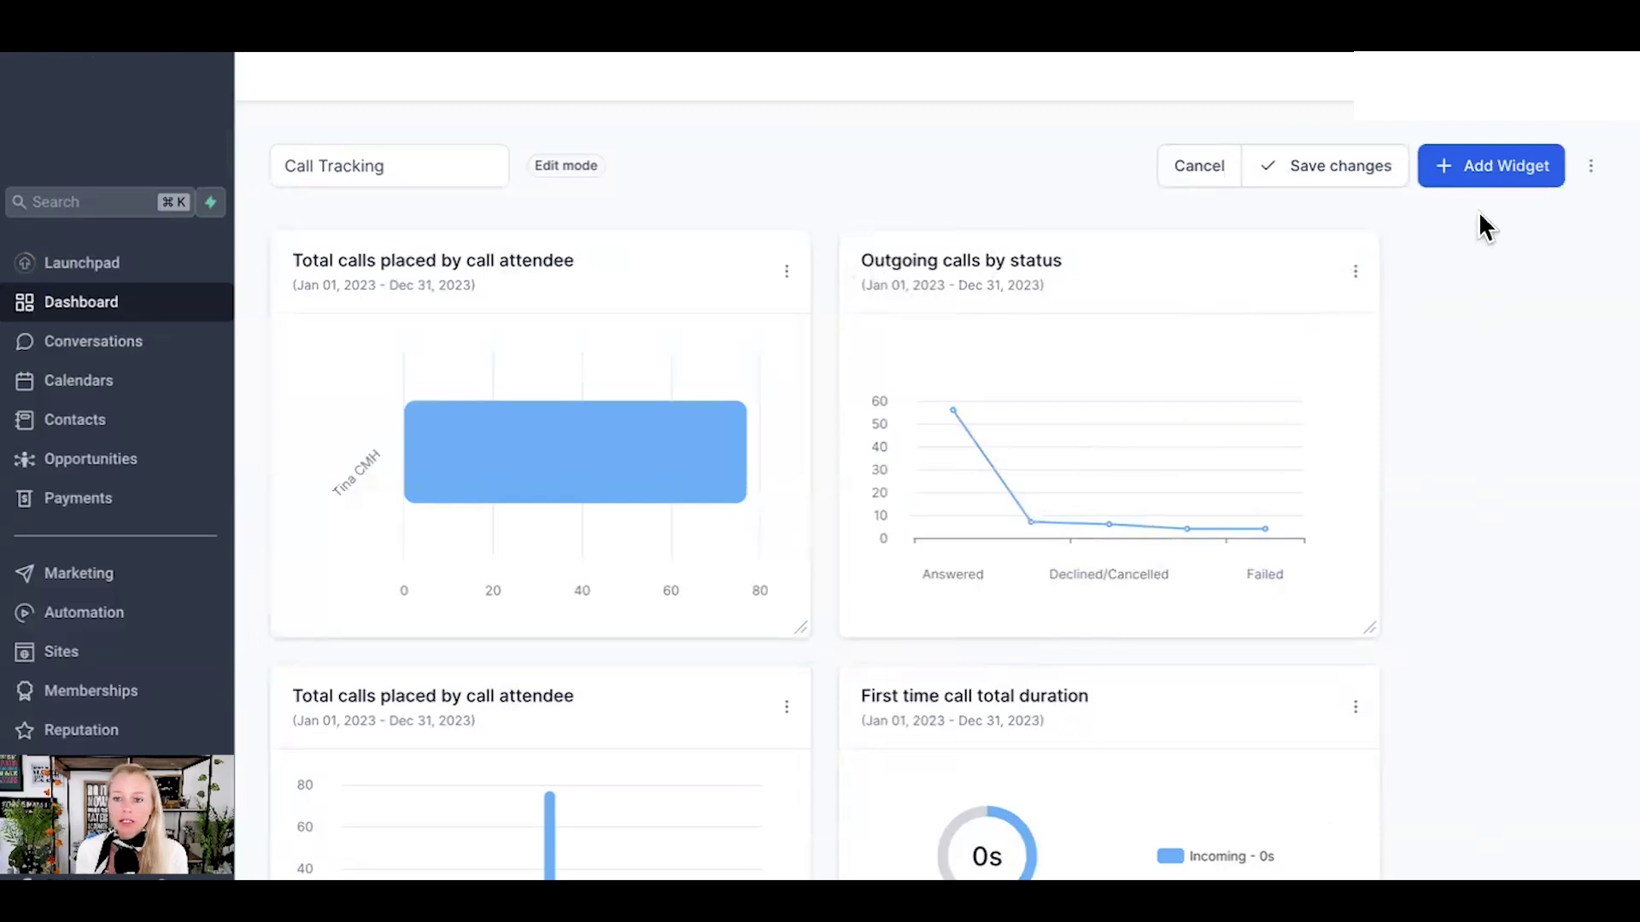
pyautogui.click(1483, 171)
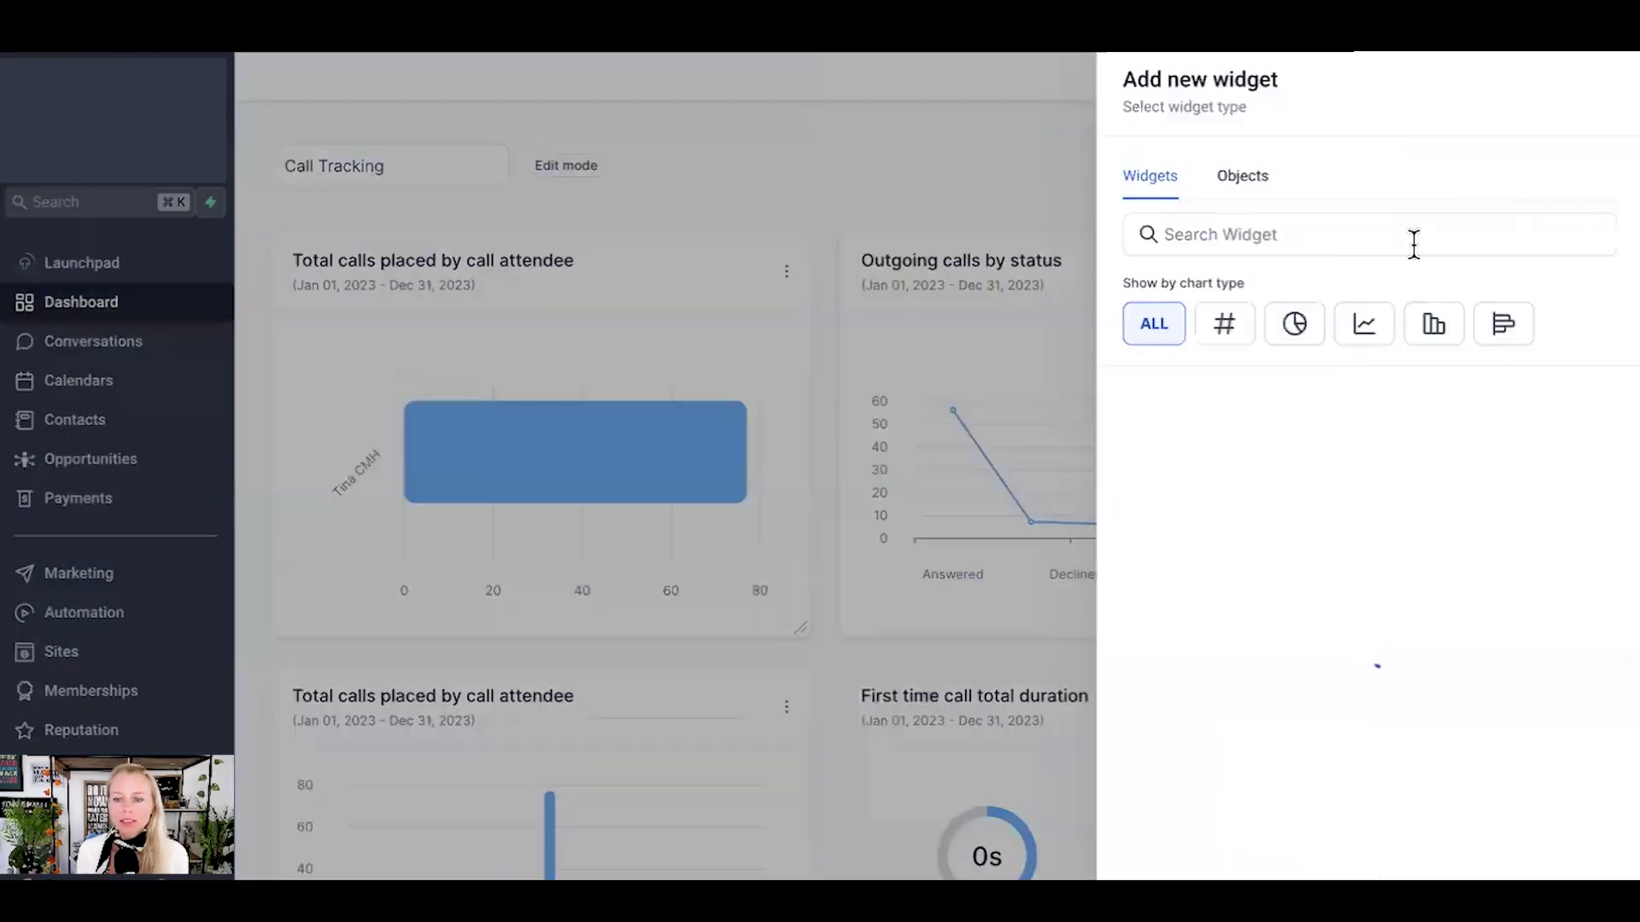
# Add a numeric First time call total duration widget to the dashboard
pyautogui.click(1222, 325)
pyautogui.click(1140, 597)
pyautogui.scroll(-5, 1394, 715)
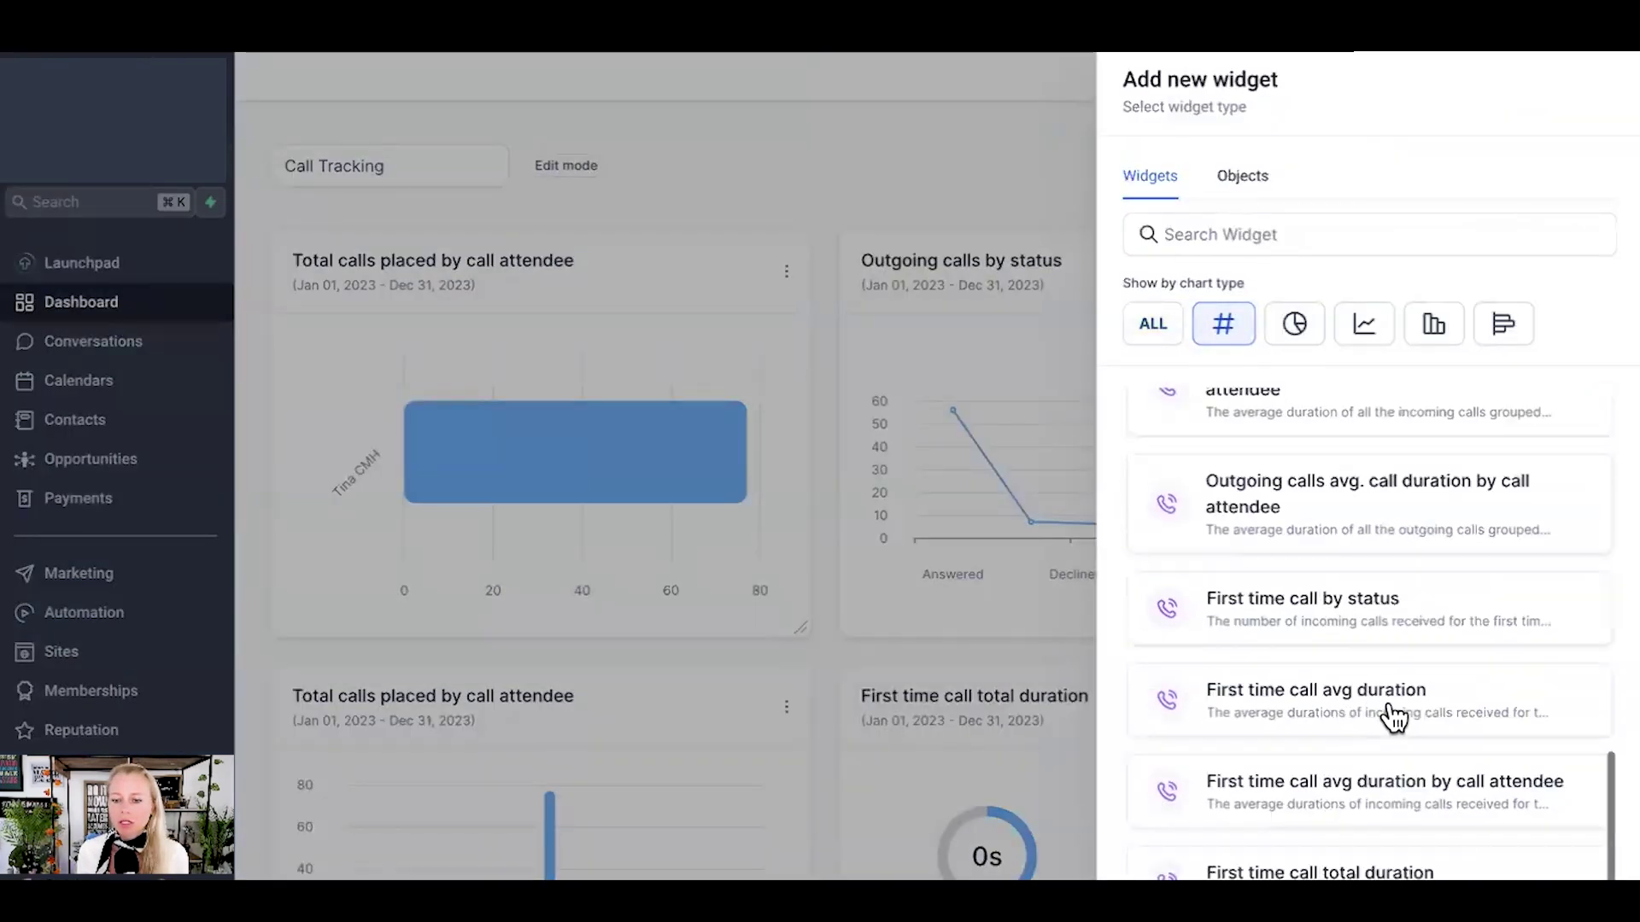
pyautogui.click(1320, 871)
pyautogui.click(1208, 591)
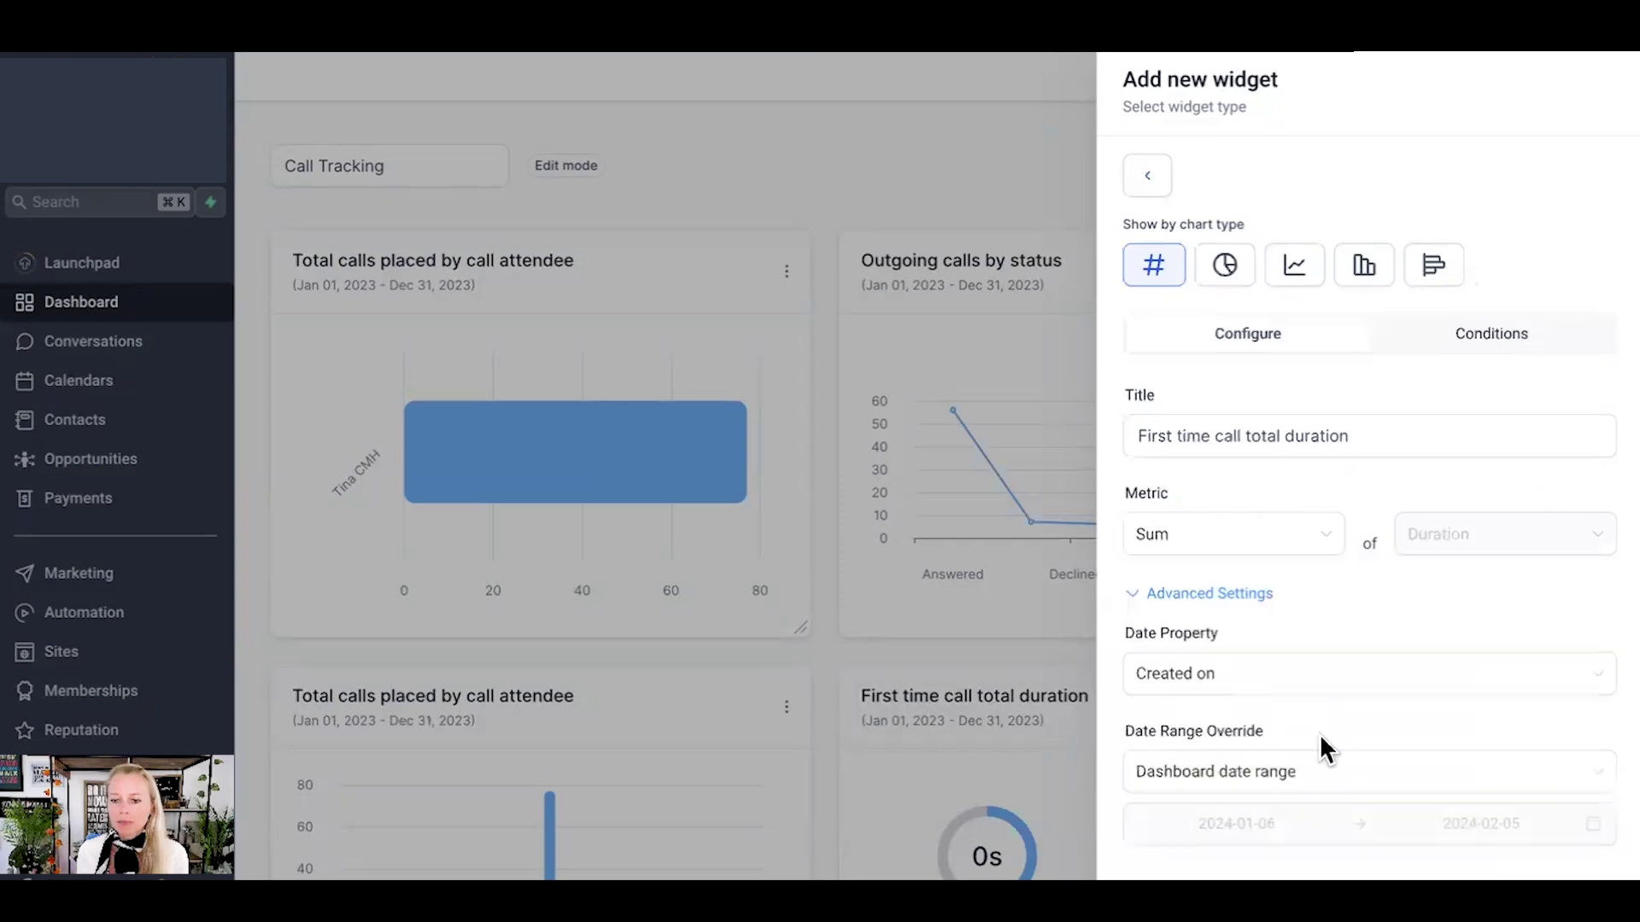
pyautogui.click(1501, 820)
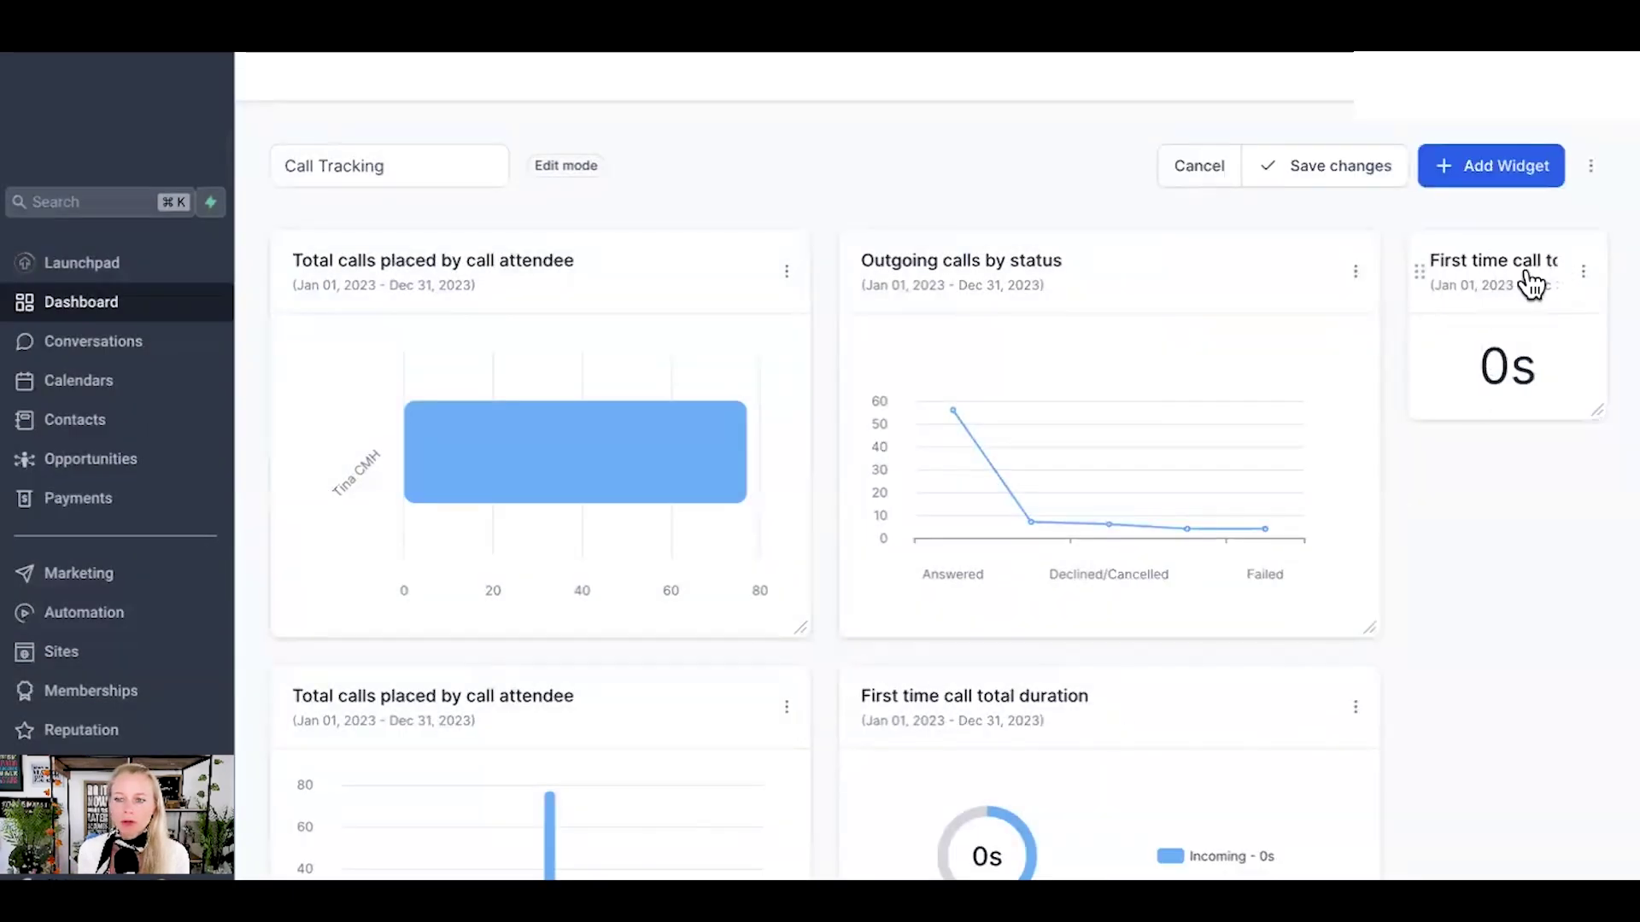
# Bring up the widget catalogue again with the Calls category expanded
pyautogui.moveTo(518, 441)
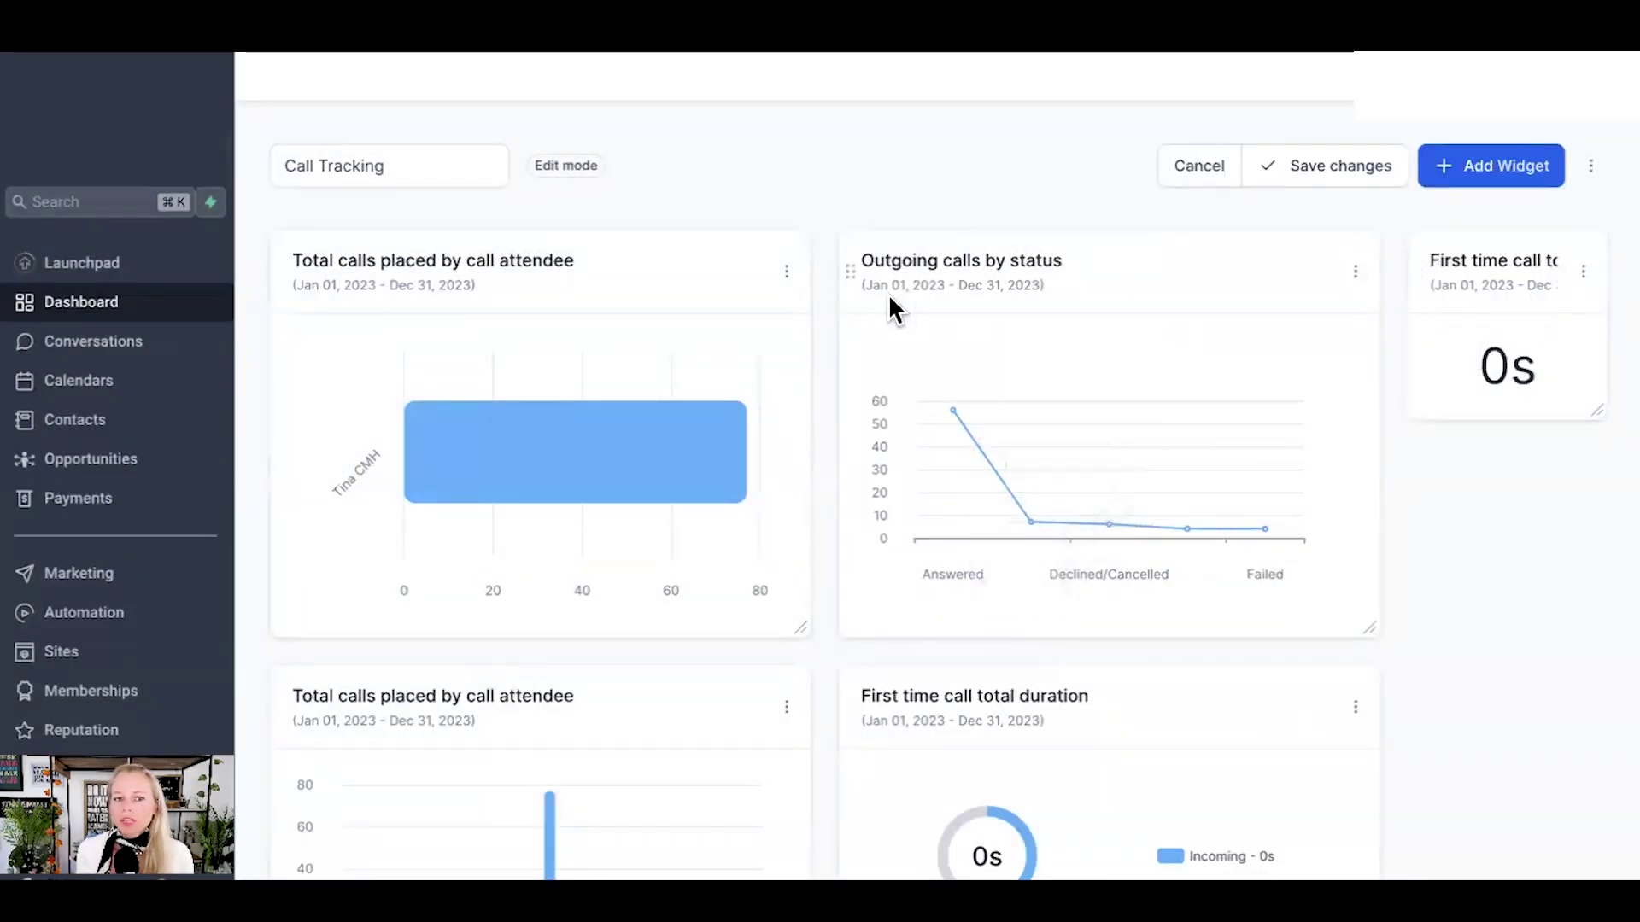
pyautogui.moveTo(1269, 420)
pyautogui.click(1486, 165)
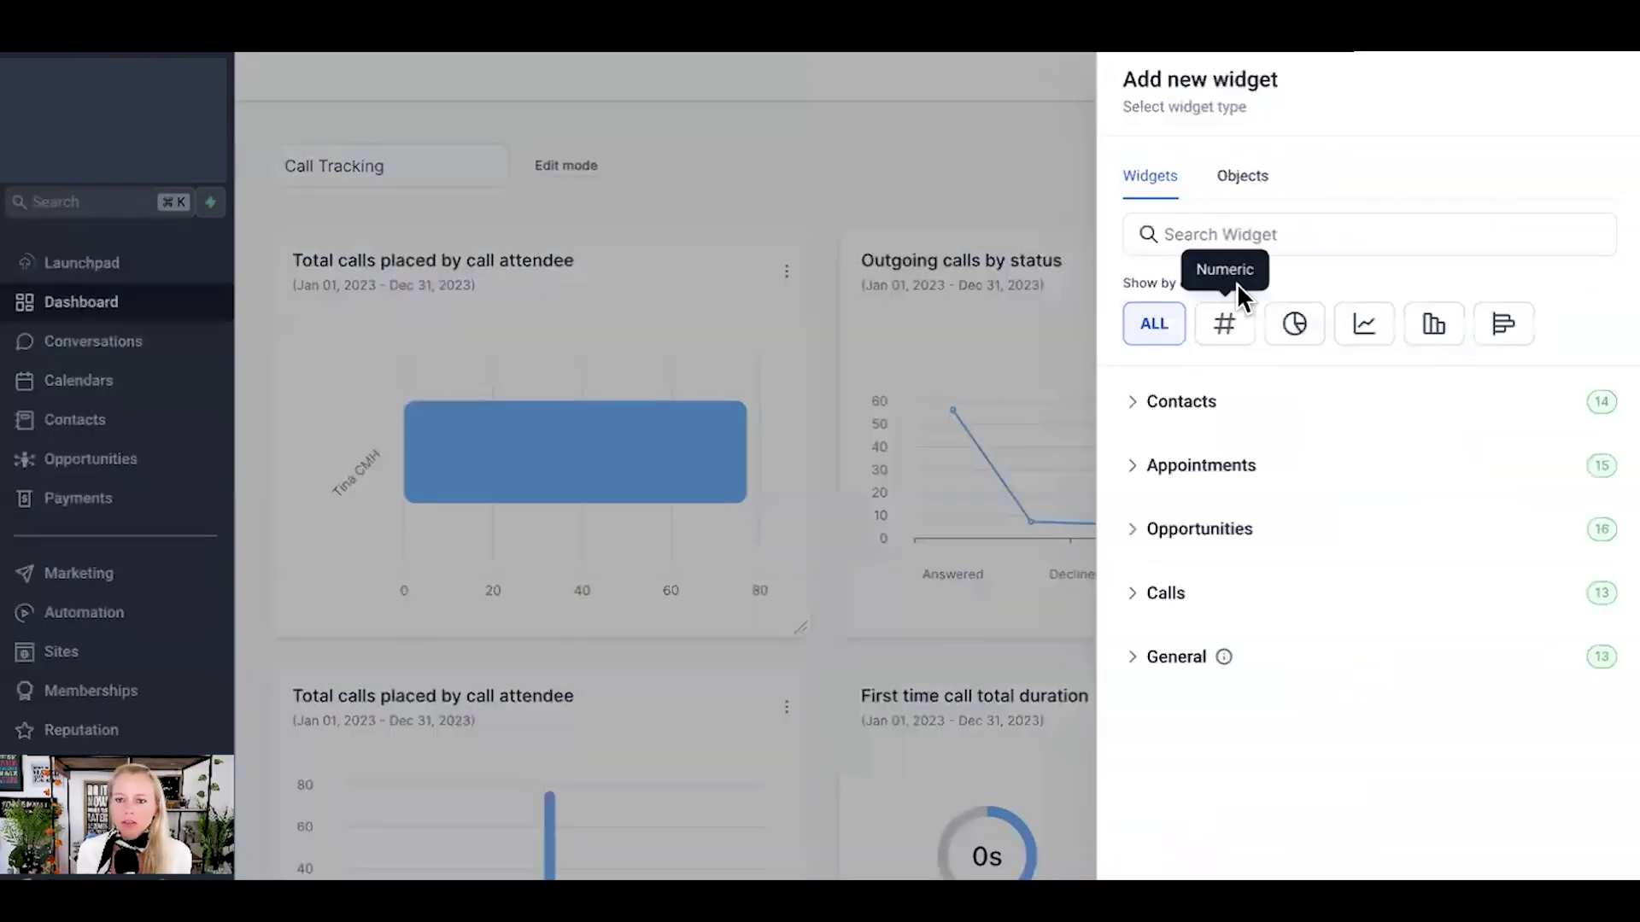
pyautogui.click(1179, 598)
pyautogui.scroll(-5, 1529, 752)
pyautogui.scroll(-10, 1452, 717)
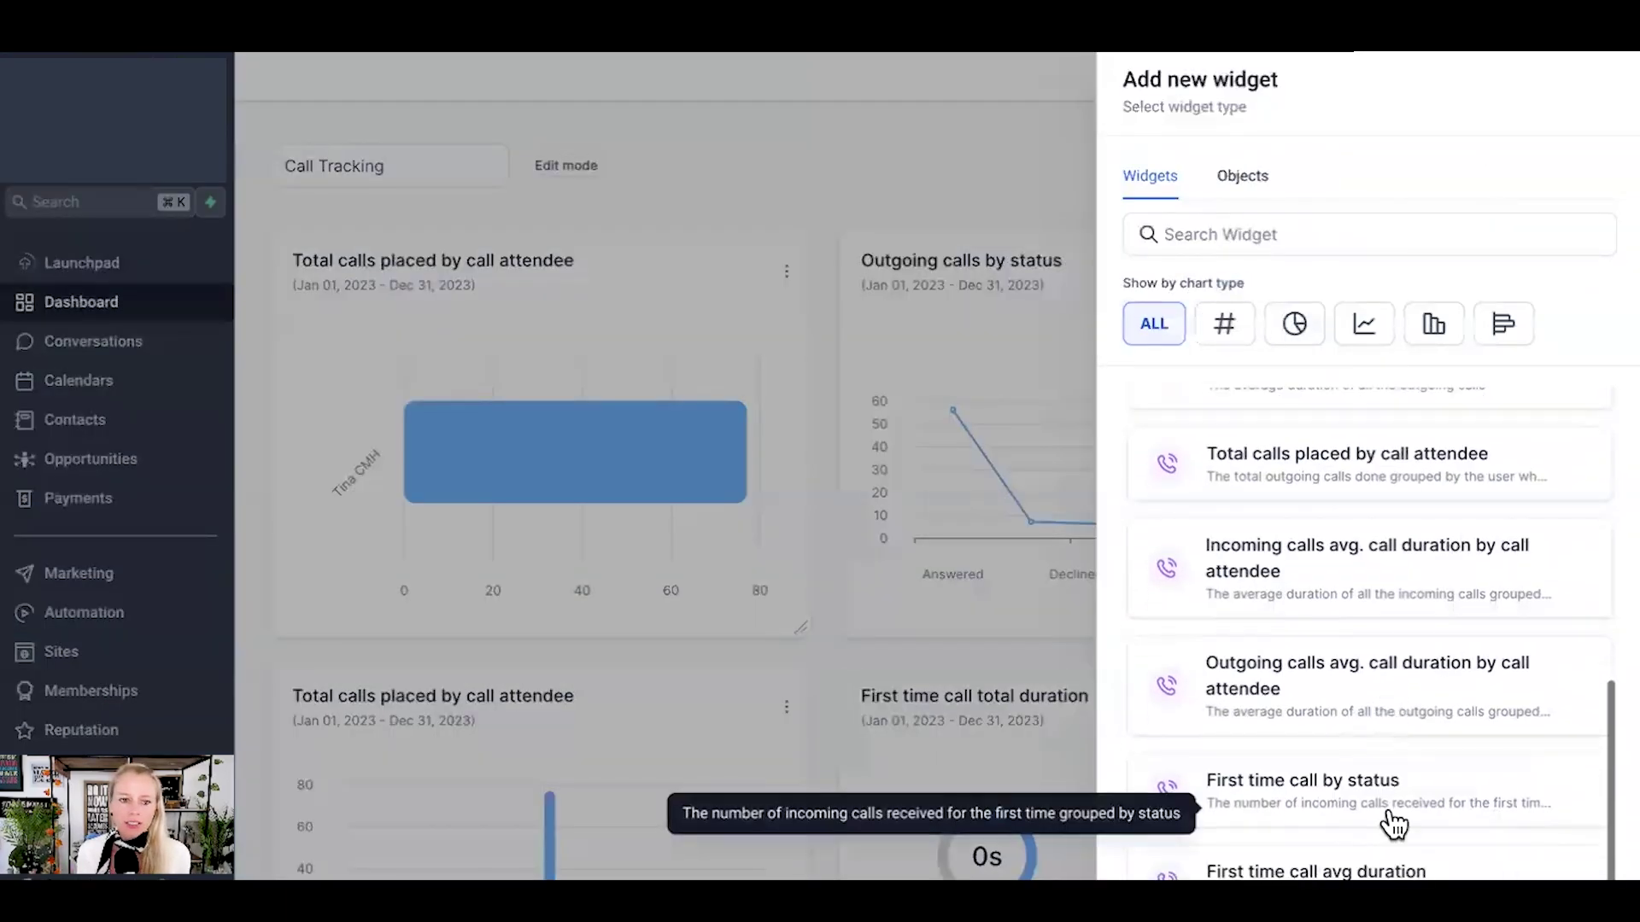